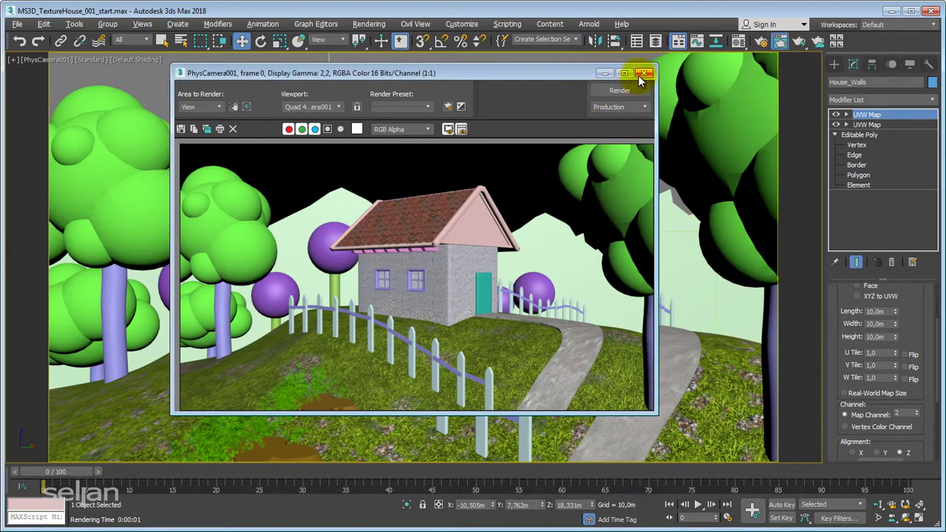
Open the render settings and switch the renderer from Scanline to ART Renderer
left_click(448, 107)
left_click_drag(414, 29, 446, 53)
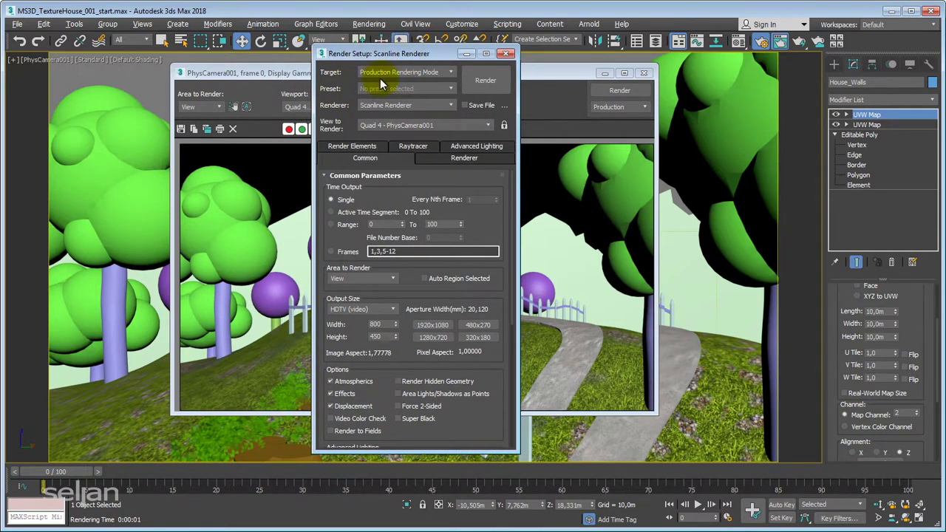
left_click(448, 105)
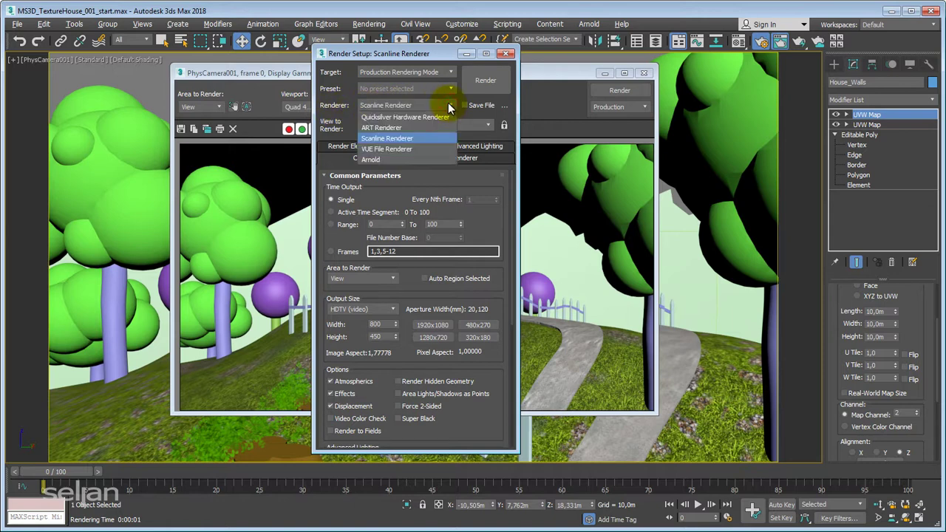
left_click(378, 128)
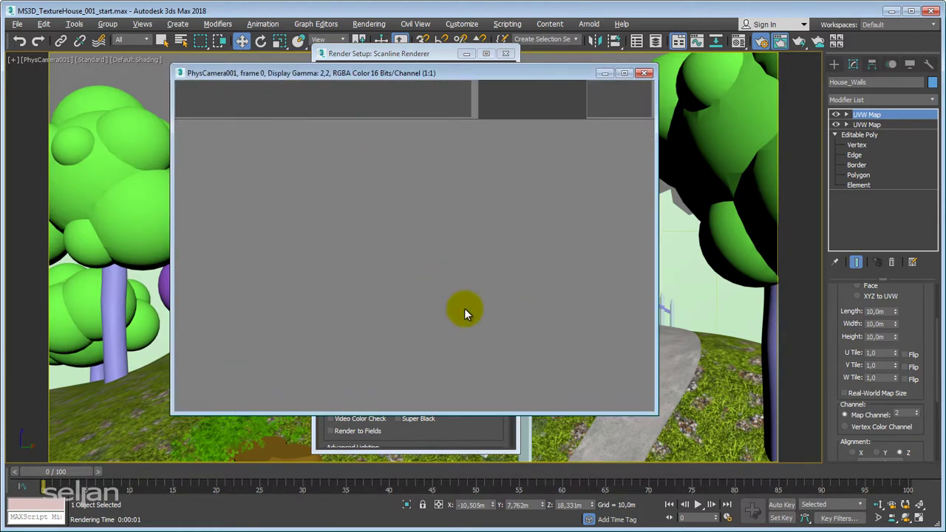
Place the render settings and rendered frame windows side by side and render the PhysCamera001 view with the ART Renderer
left_click_drag(374, 55, 132, 67)
left_click_drag(494, 73, 565, 73)
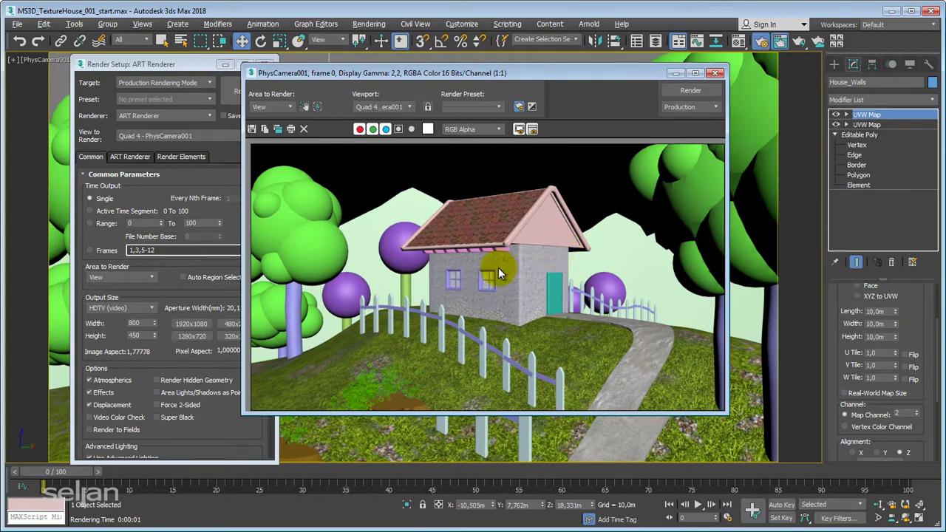
left_click(709, 94)
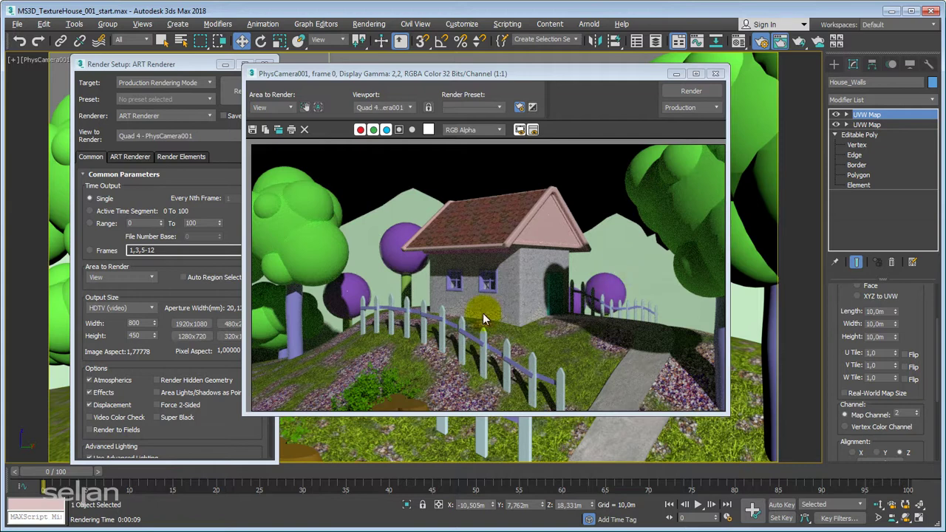
Examine the shadows and grain on the house walls, roof and fence up close in the rendered image, and close the render windows
scroll(455, 267, "up", 1)
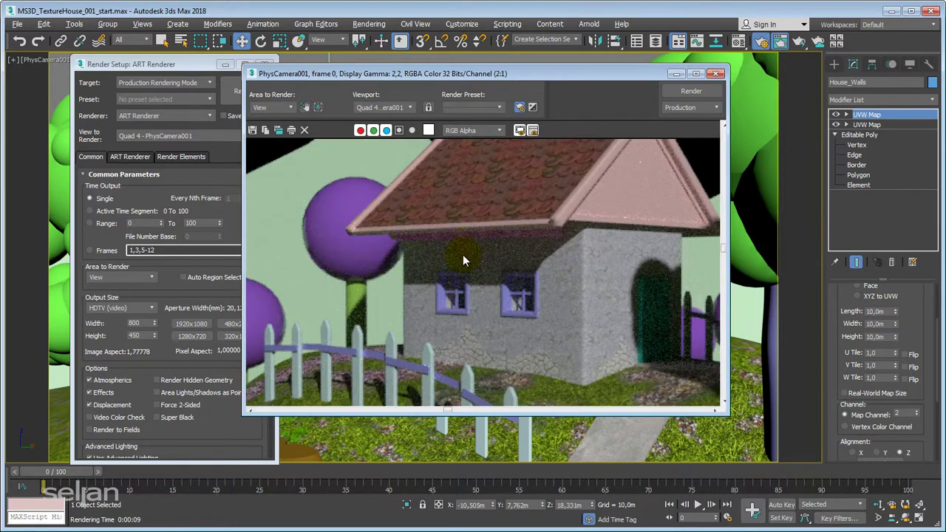
scroll(488, 279, "down", 1)
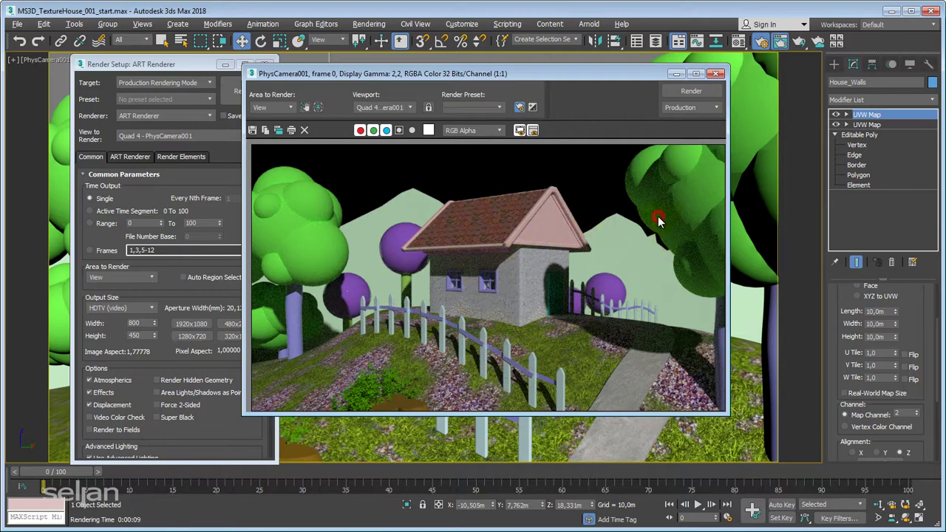
scroll(658, 216, "up", 1)
middle_click_drag(440, 313, 614, 268)
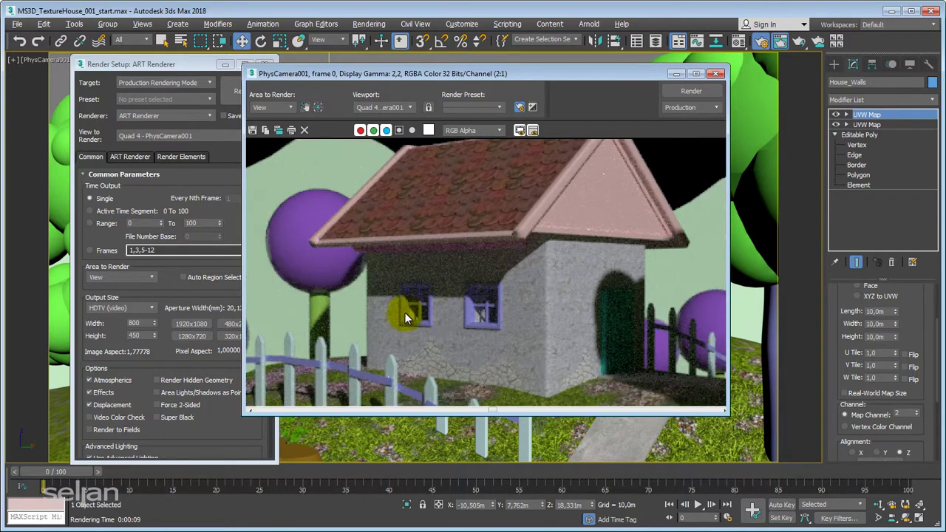
middle_click_drag(410, 311, 415, 341)
middle_click_drag(490, 336, 495, 290)
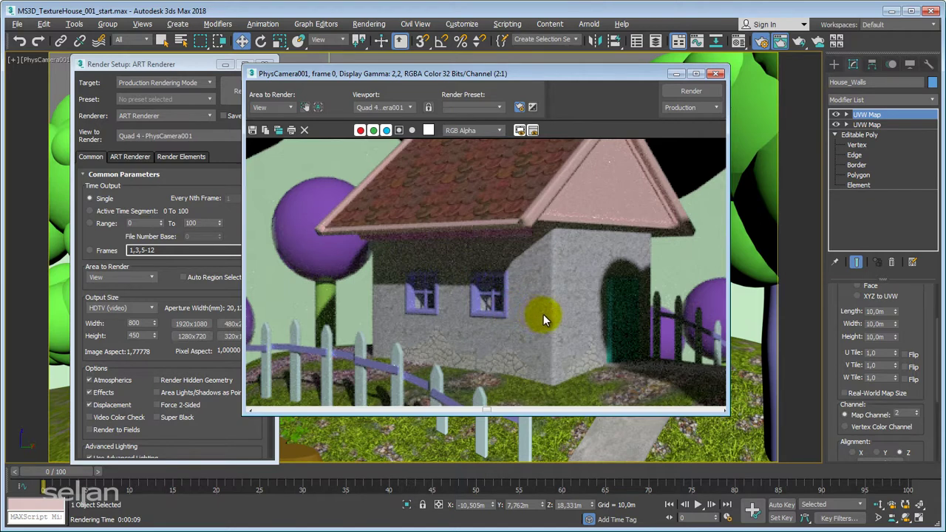
left_click(567, 313)
middle_click_drag(536, 309, 549, 289)
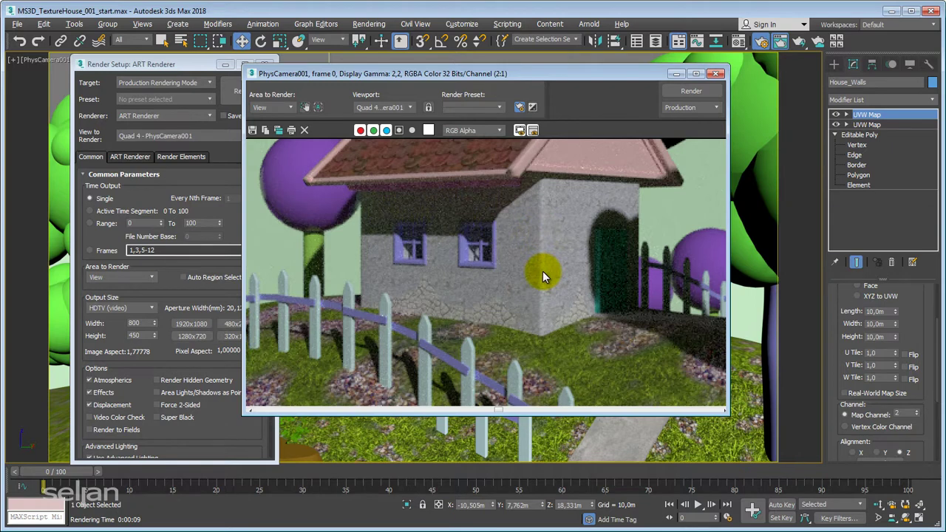
middle_click_drag(542, 268, 523, 281)
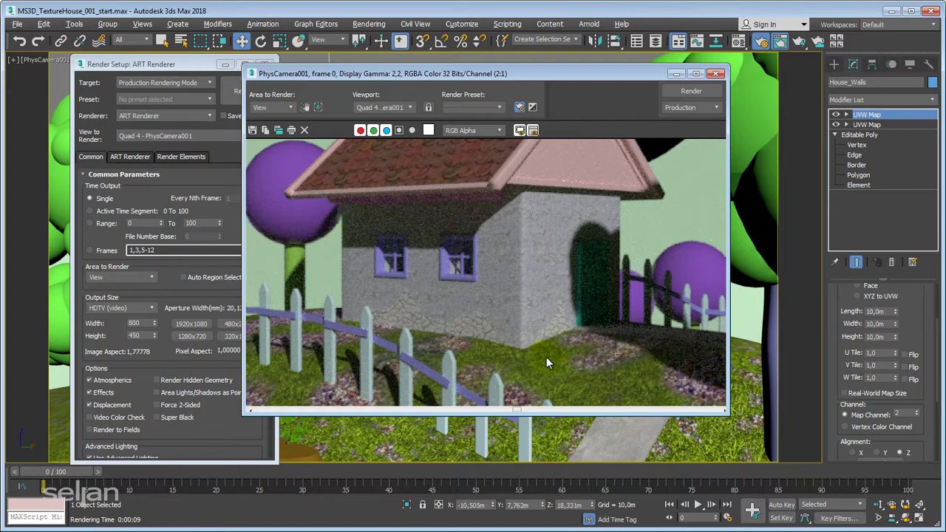
middle_click_drag(547, 355, 512, 318)
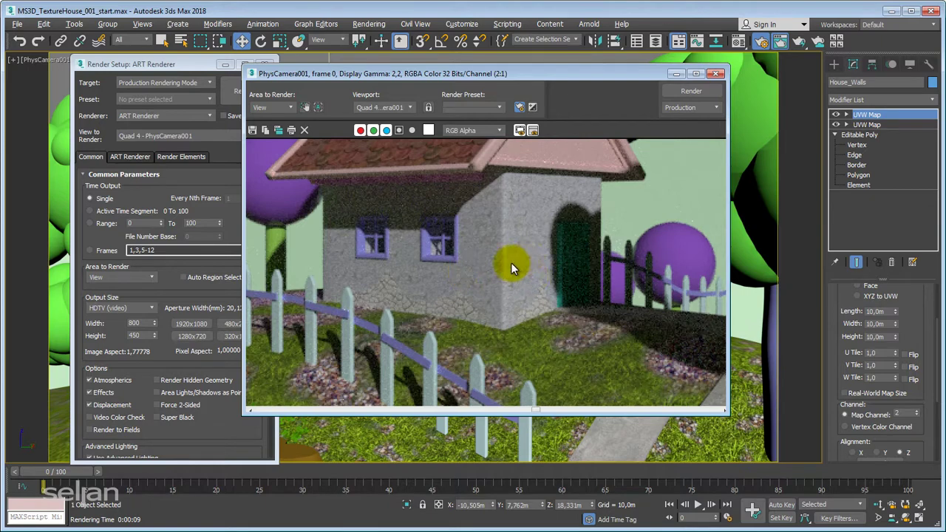
middle_click_drag(511, 262, 504, 279)
scroll(504, 279, "down", 2)
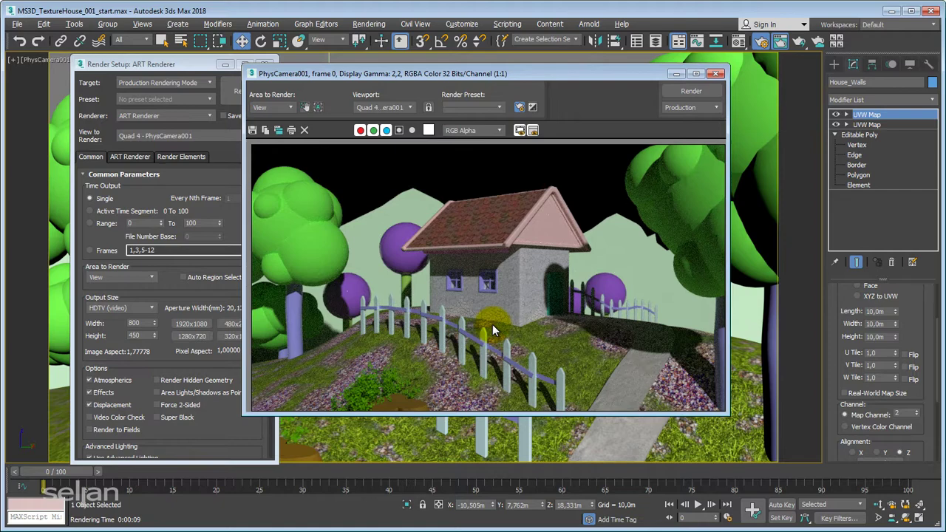
left_click(716, 73)
left_click(265, 65)
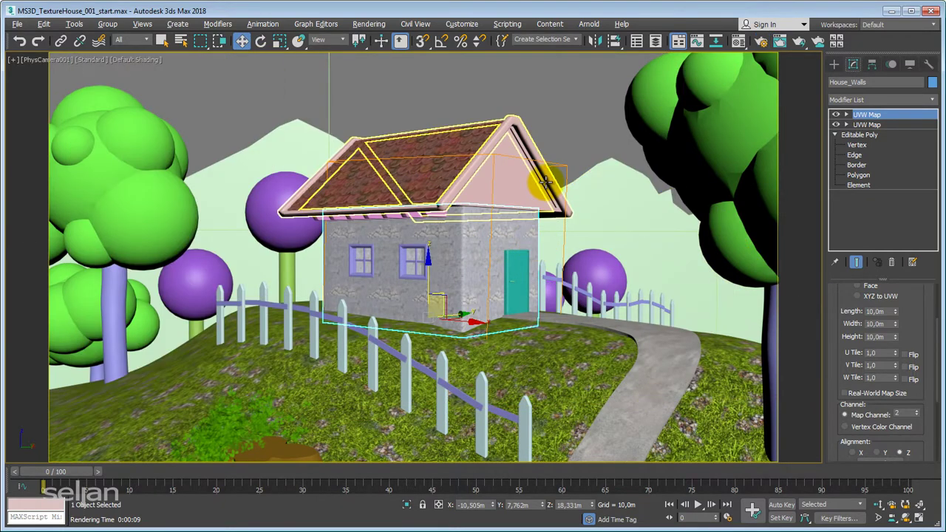
Switch to the perspective view and frame the whole scene, including the ground and mountains
key("p")
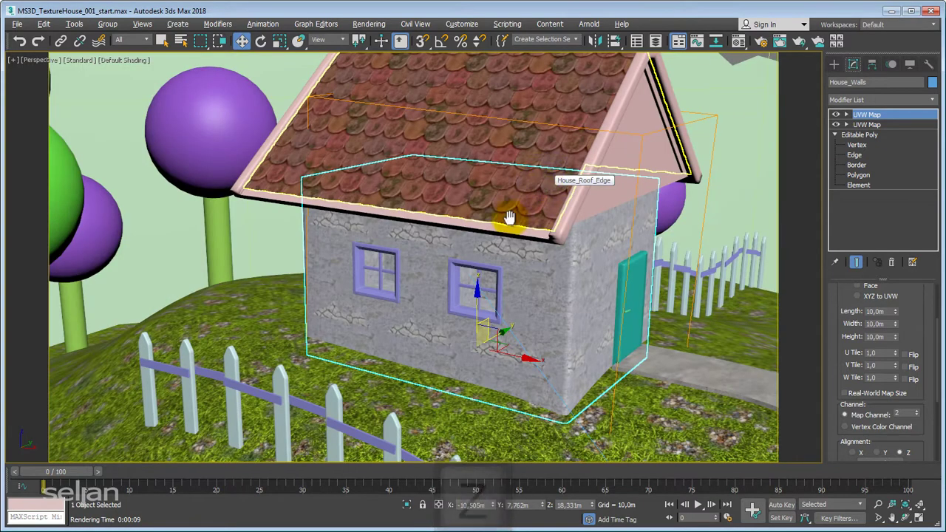
key("z")
middle_click_drag(475, 280, 473, 341, "alt")
scroll(464, 308, "up", 3)
middle_click_drag(473, 341, 460, 372, "alt")
scroll(497, 341, "up", 3)
middle_click_drag(518, 358, 498, 342, "alt")
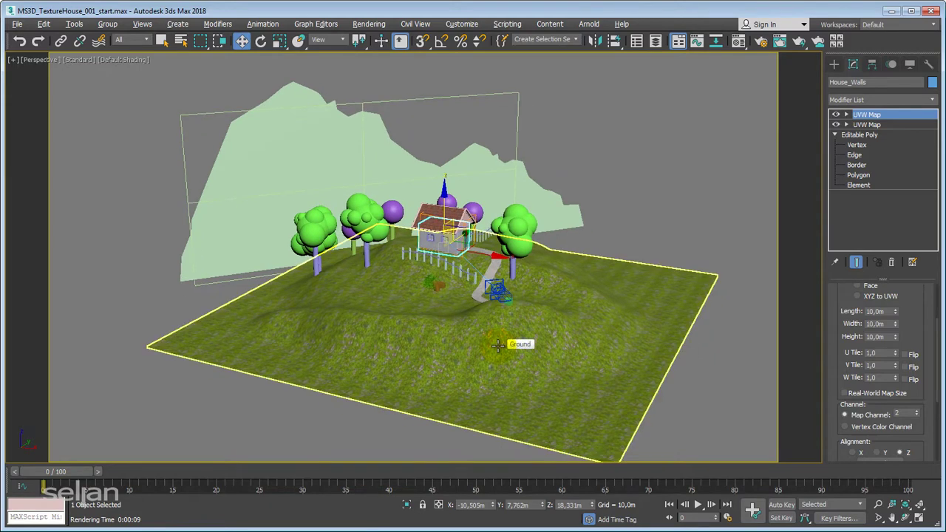
Create a photometric Sun Positioner near the house with a compass radius of about 95.8 m, north offset -30° and sun distance about 138.6 m
left_click(836, 67)
middle_click_drag(709, 123, 694, 126)
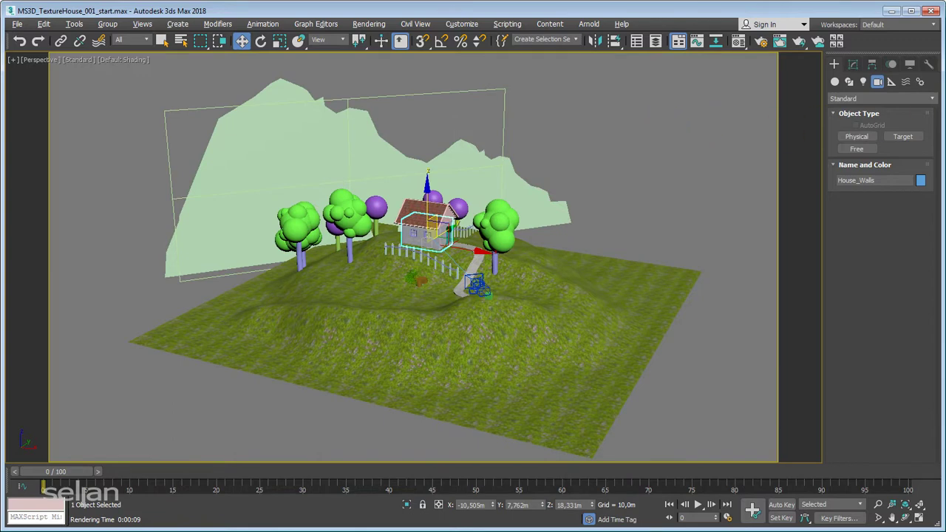
left_click(921, 82)
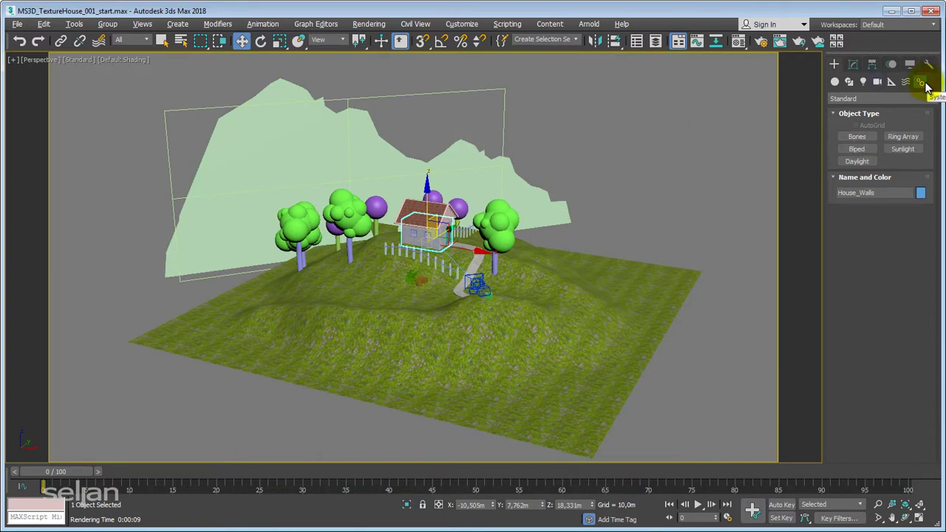
left_click(863, 81)
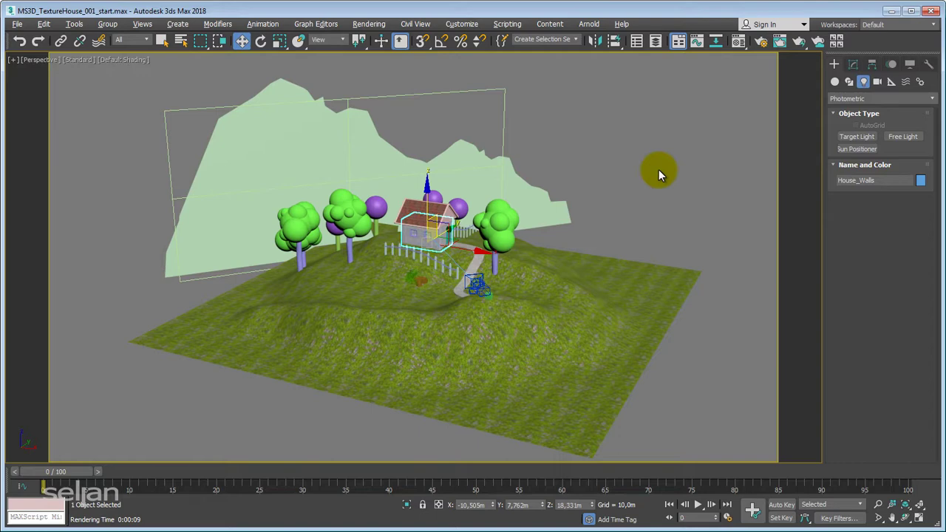
scroll(664, 176, "down", 8)
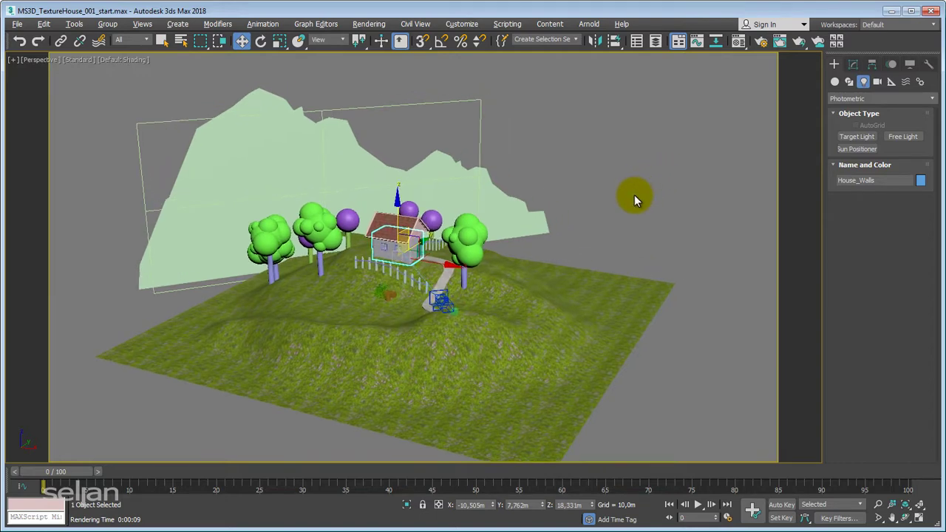
middle_click_drag(633, 195, 628, 232)
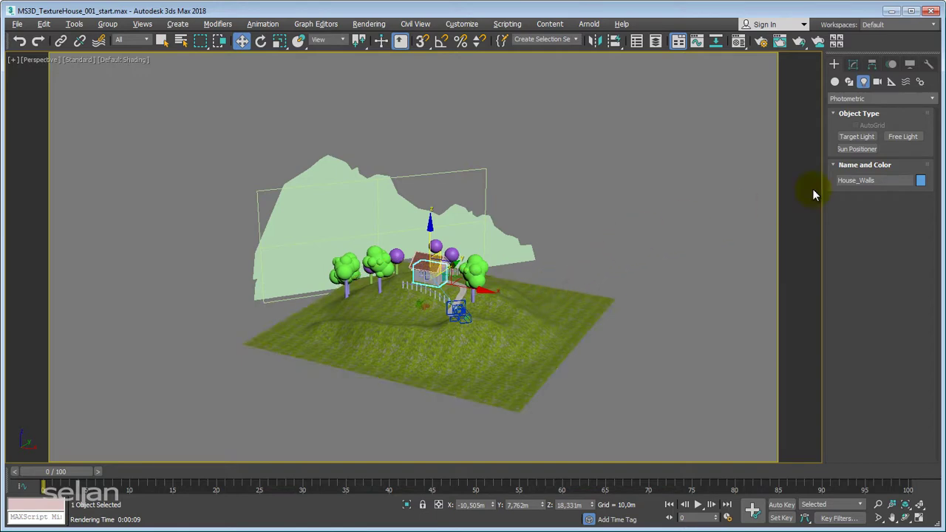
left_click(851, 150)
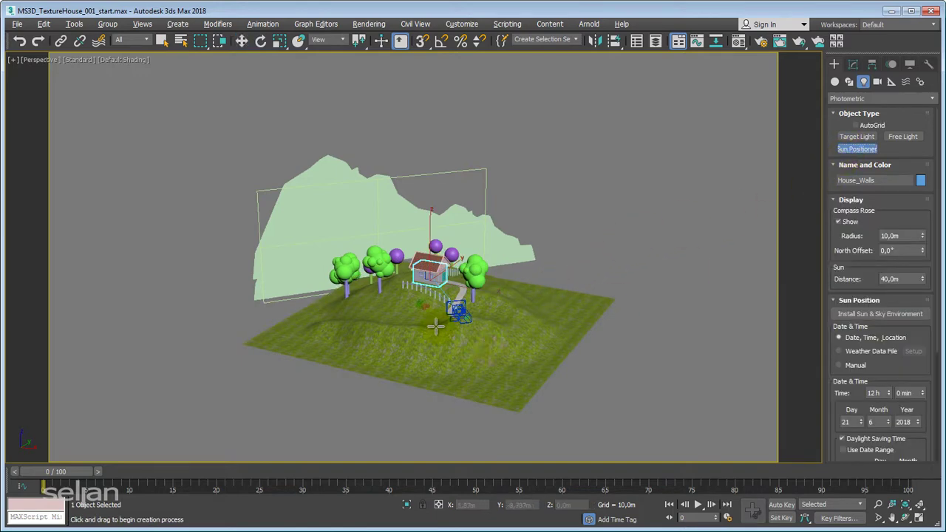
left_click_drag(427, 313, 555, 375)
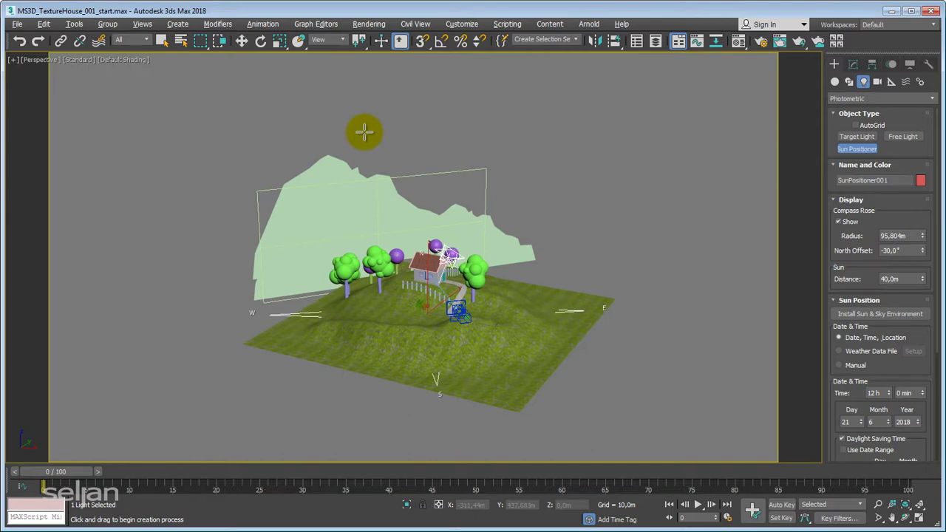
left_click(364, 131)
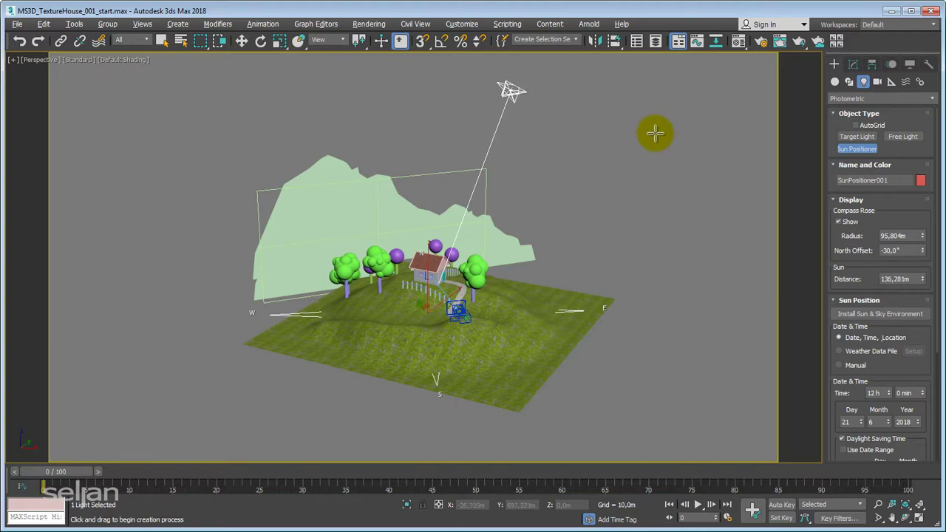
left_click(663, 131)
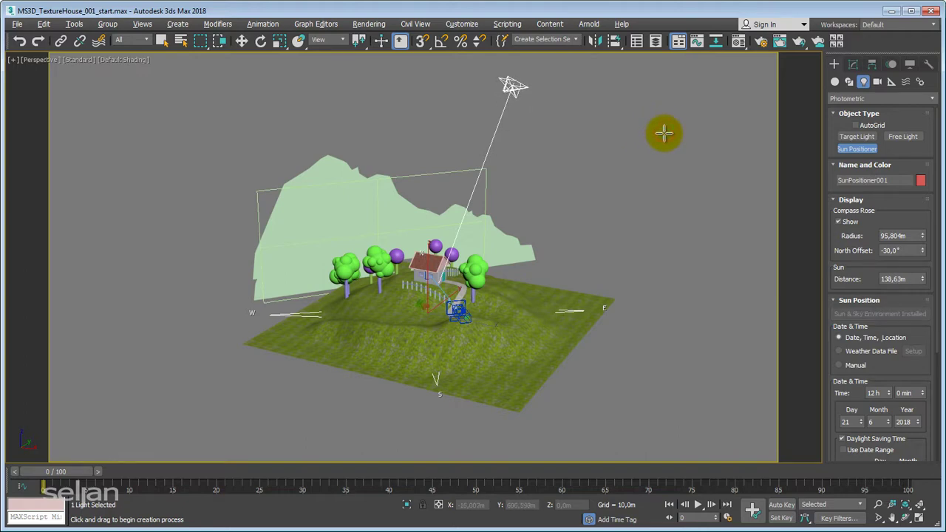
right_click(632, 219)
middle_click_drag(626, 219, 589, 265, "alt")
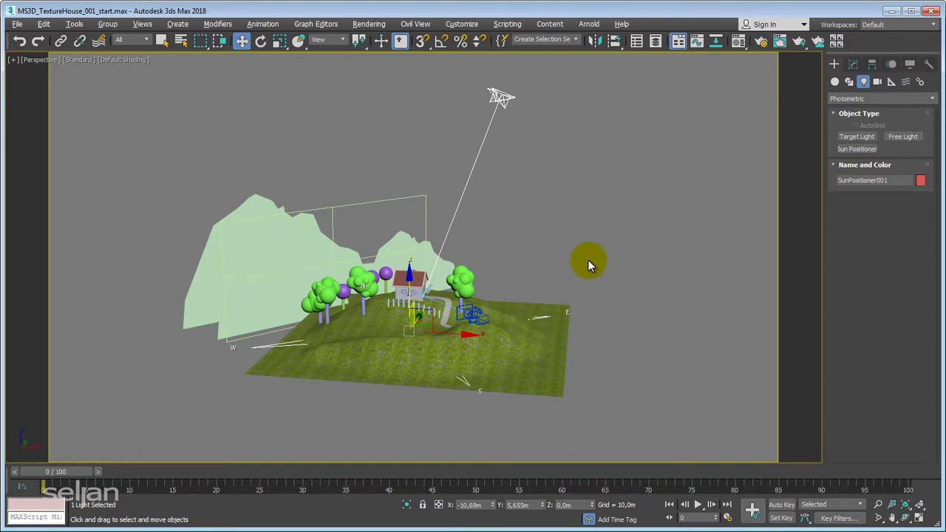
Review the environment map and physical camera exposure control in the Environment and Effects settings, and close the dialog
key("8")
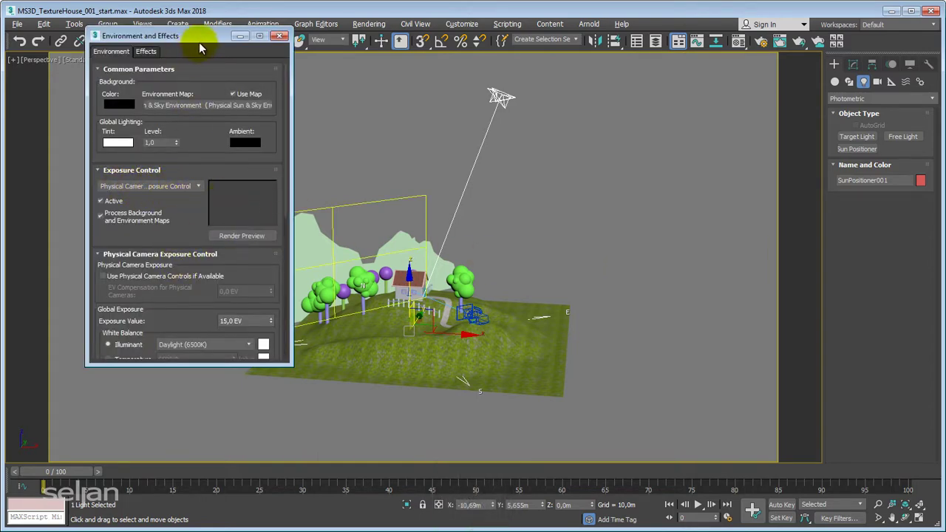
left_click_drag(198, 37, 184, 86)
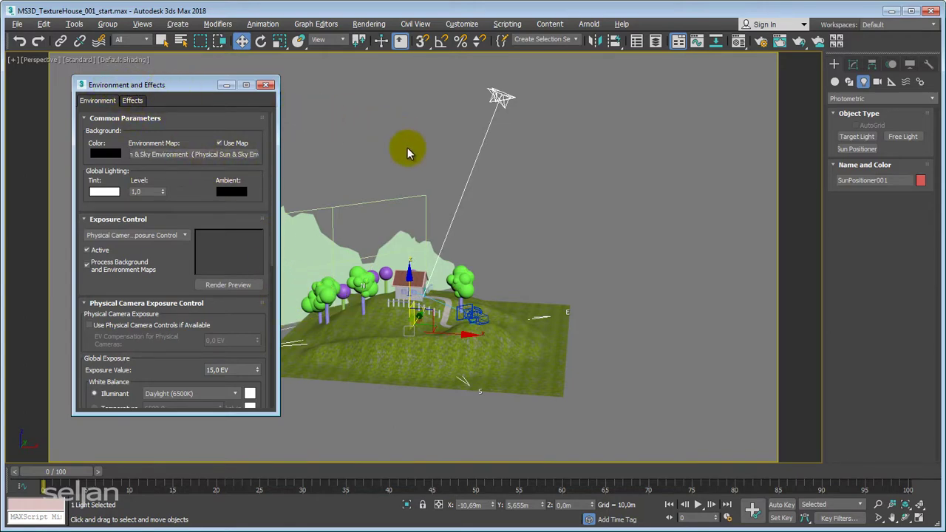
key("8")
key("8")
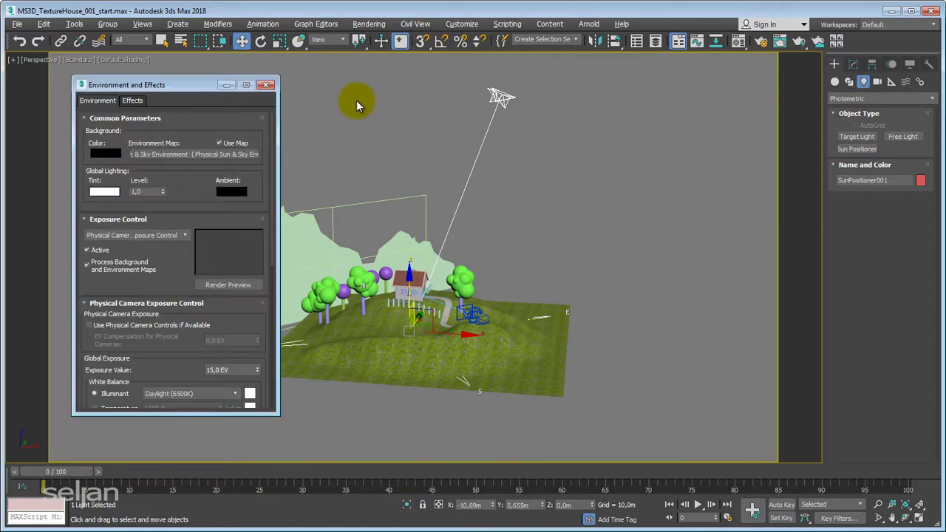
left_click(369, 25)
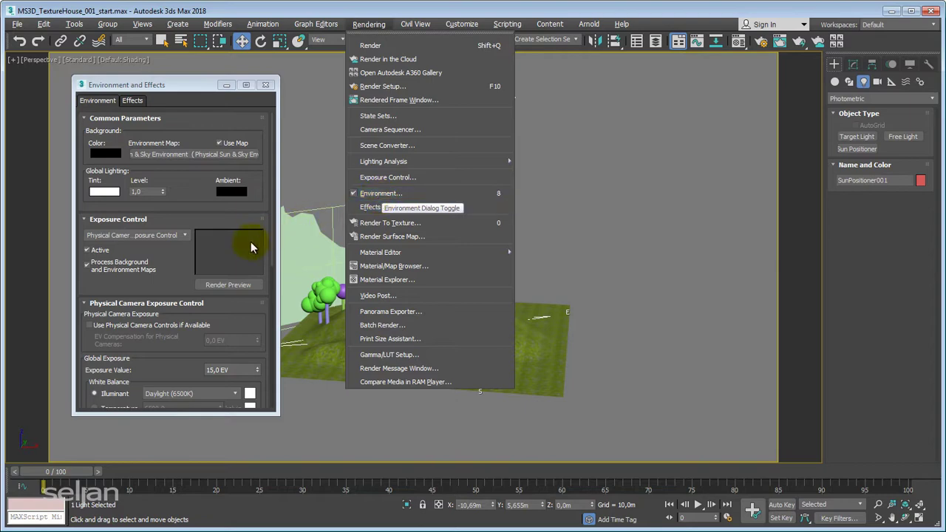
left_click(194, 83)
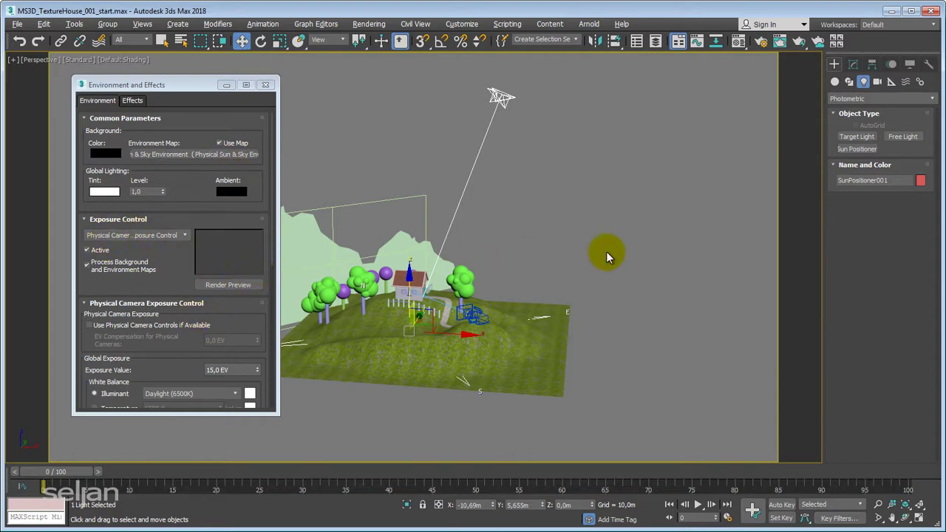
left_click(265, 84)
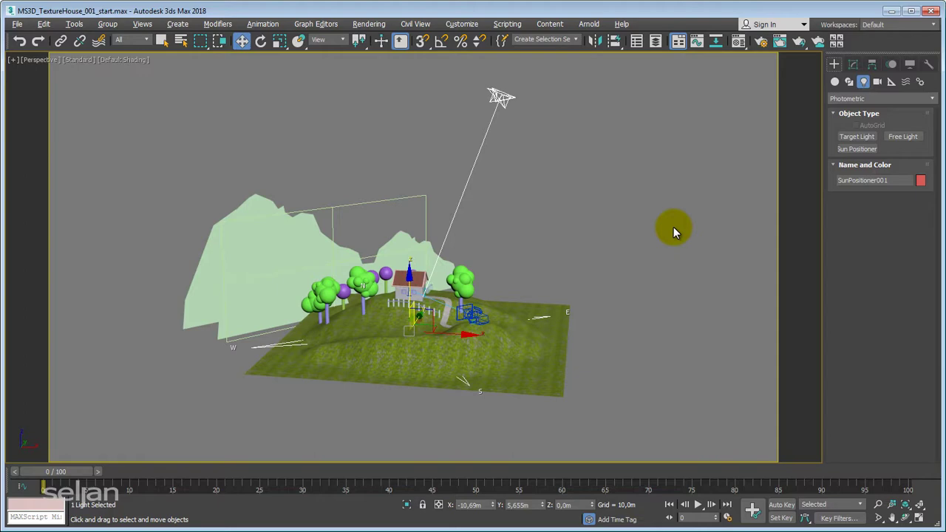
Return to the PhysCamera001 view and render it with the sun and sky lighting
key("c")
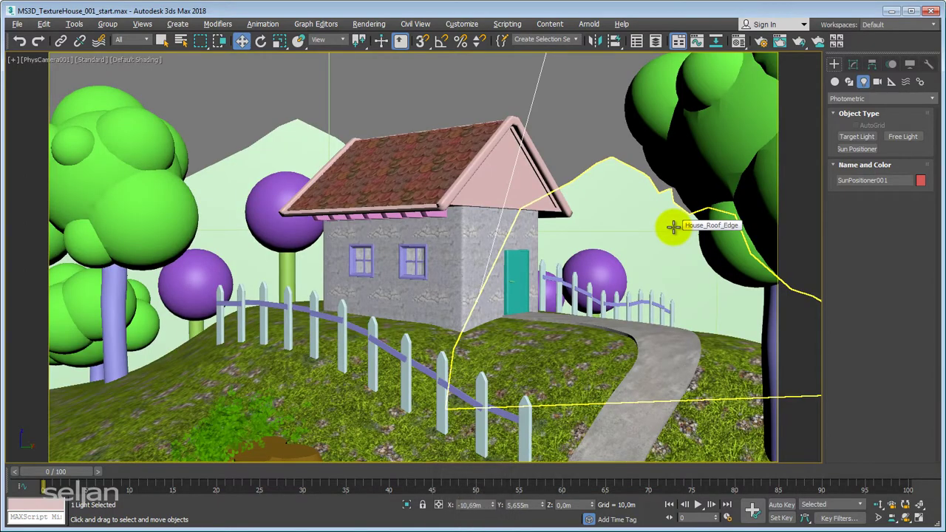
key("shift+q")
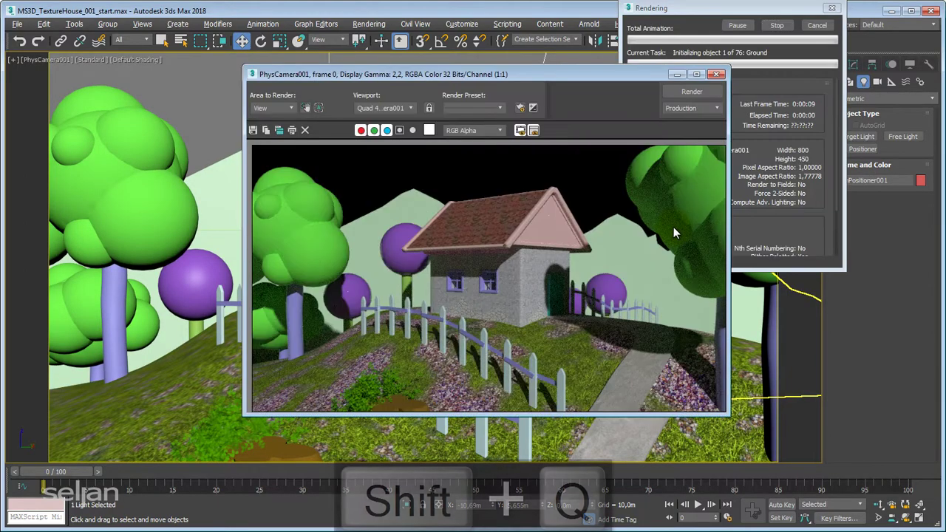
left_click_drag(612, 75, 446, 74)
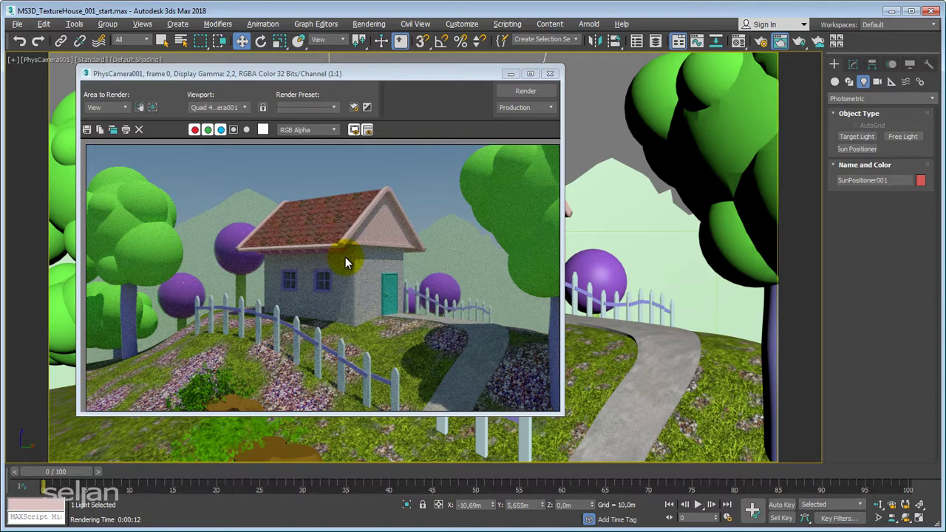
Close the render, return to the perspective view and reselect the Sun Positioner for editing, temporarily hiding the scene geometry to pick it
left_click(553, 74)
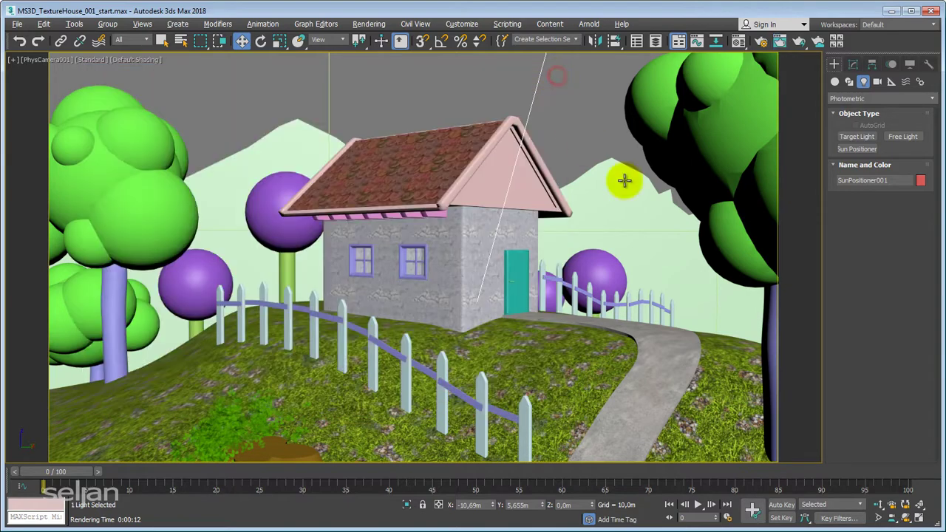
left_click(852, 66)
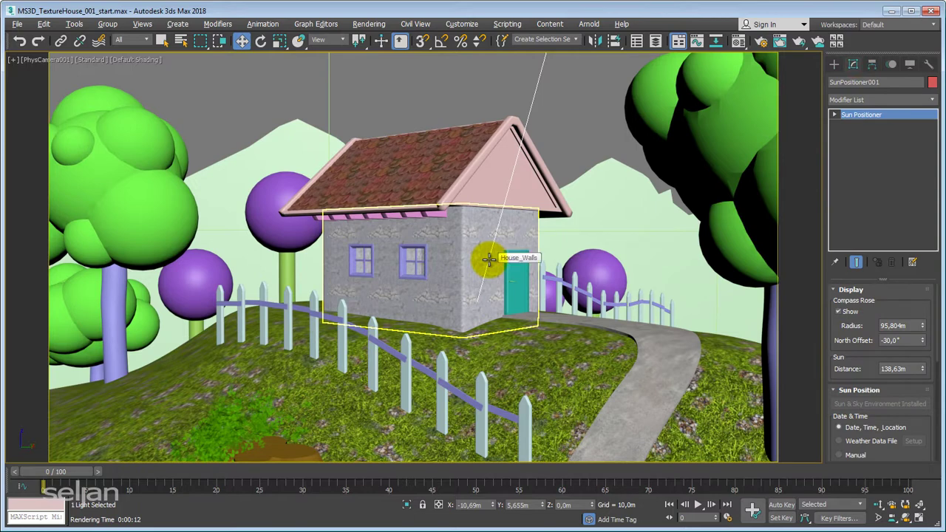
key("p")
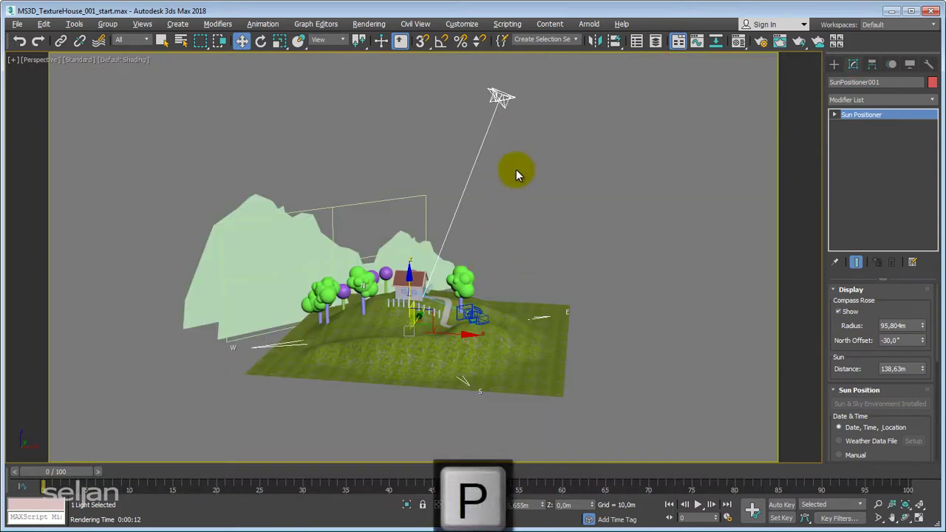
left_click(523, 148)
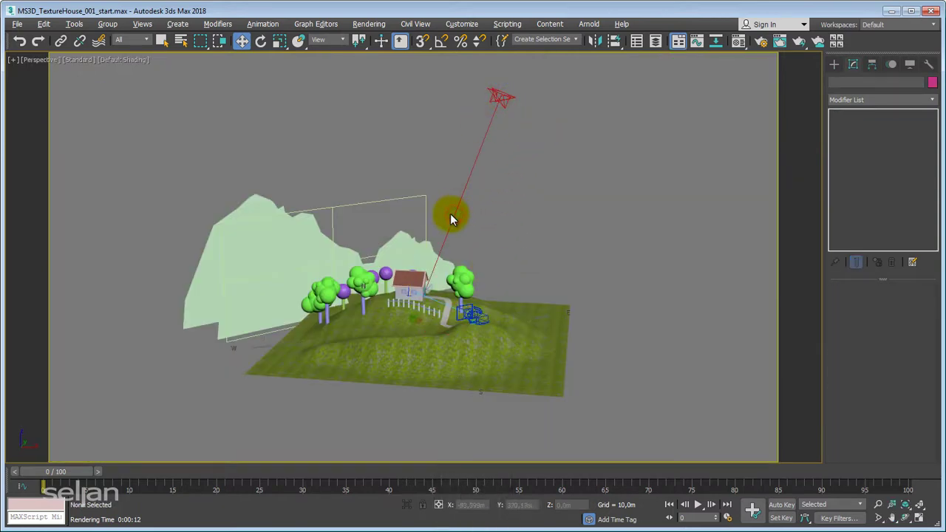
key("shift+g")
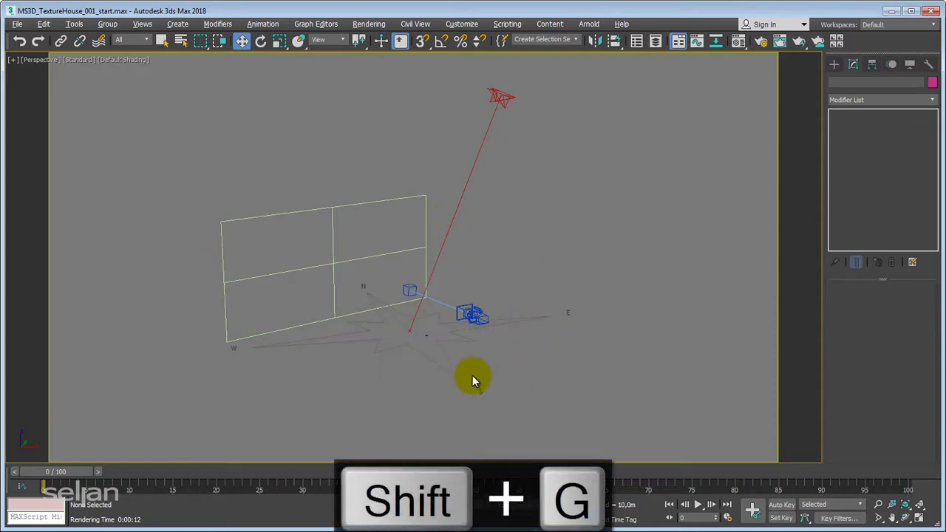
left_click(459, 379)
key("shift+g")
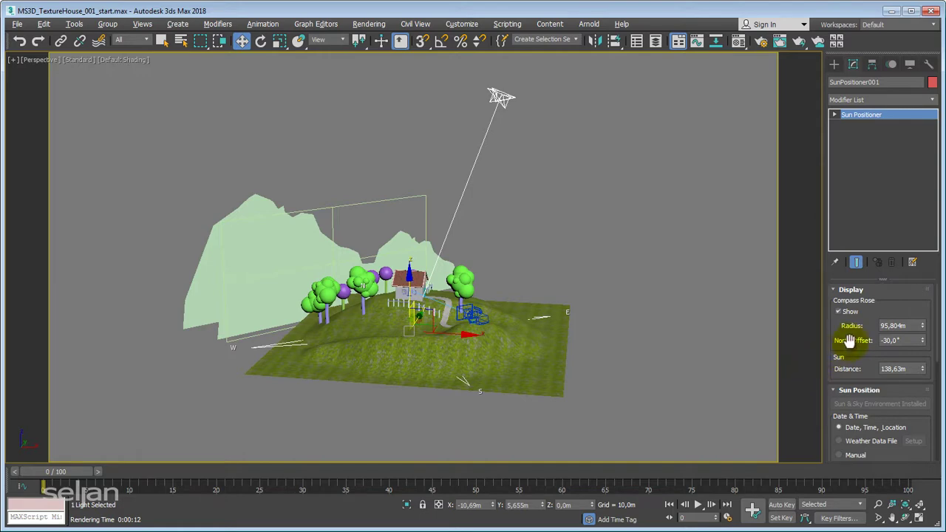
Set the Sun Positioner's location on Earth to Budapest, Hungary, using the Europe map
scroll(849, 325, "down", 5)
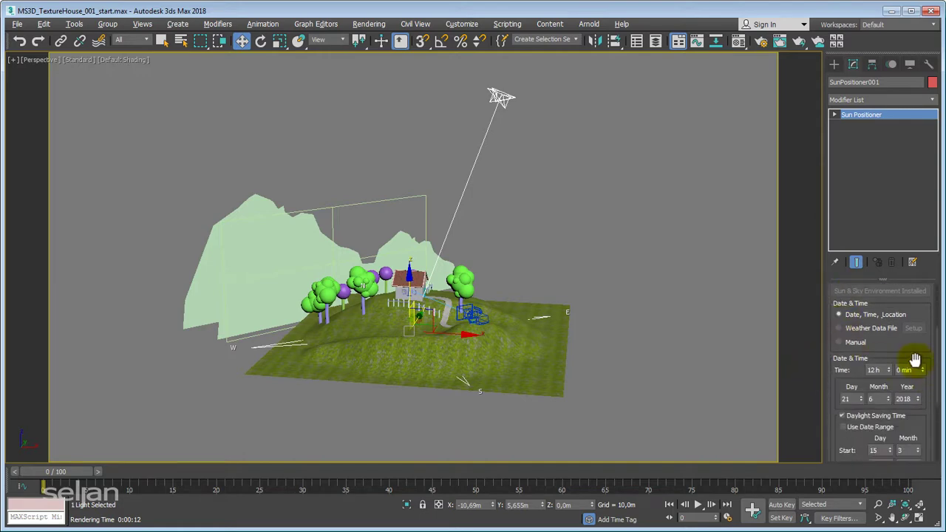
scroll(914, 359, "down", 2)
scroll(924, 363, "down", 3)
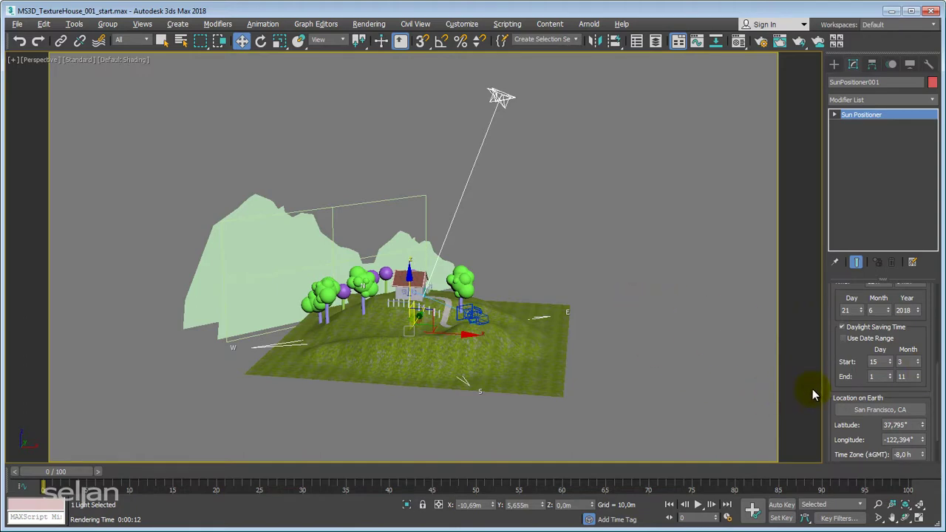
left_click(866, 411)
left_click_drag(500, 154, 494, 153)
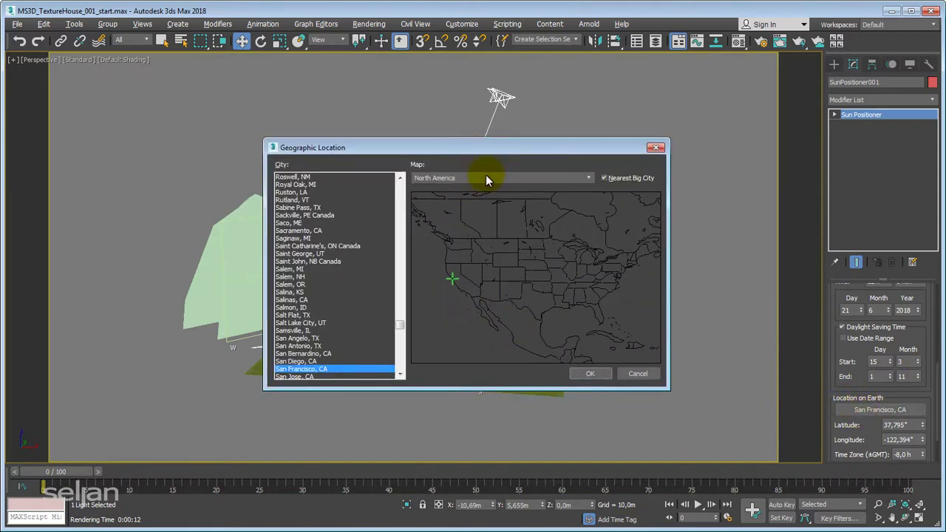
left_click(485, 177)
left_click(425, 211)
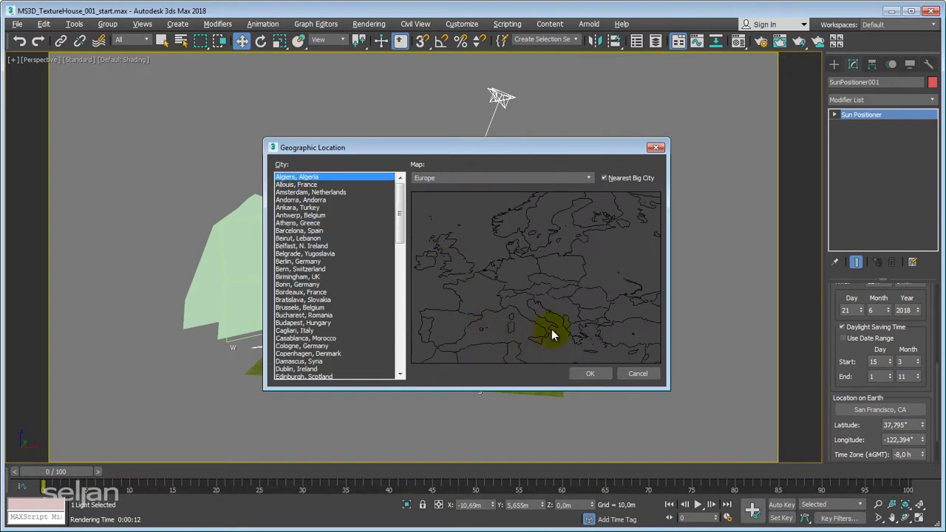
left_click(568, 294)
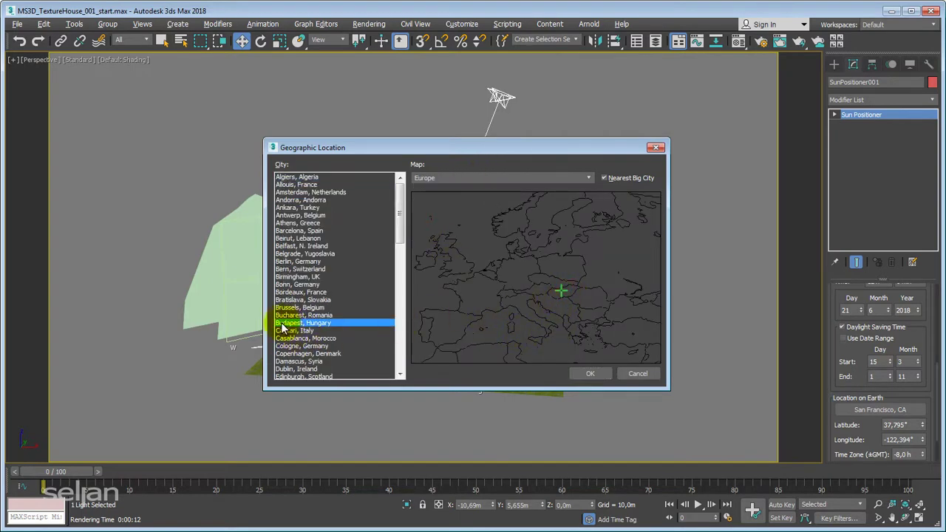
left_click_drag(443, 147, 410, 142)
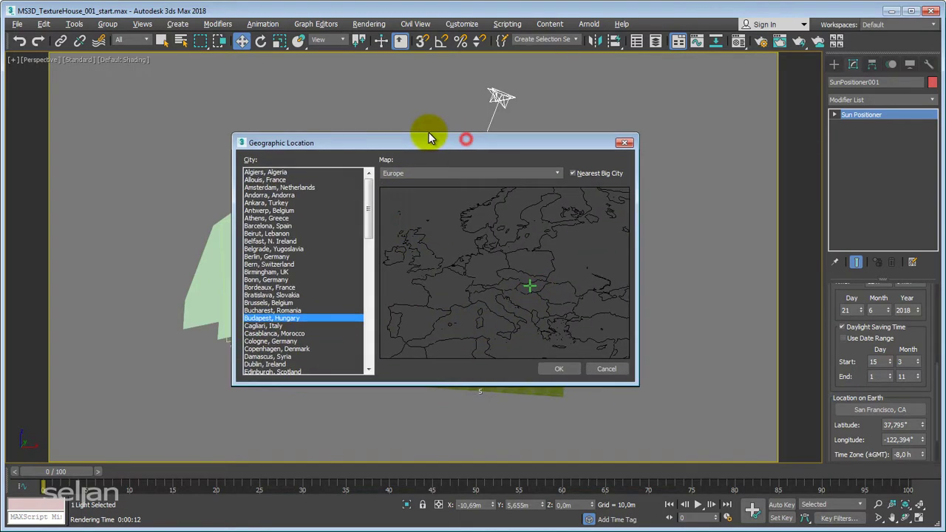
left_click(547, 368)
Set the Sun Positioner's time of day to 16 h
middle_click_drag(687, 318, 782, 347, "alt")
scroll(860, 317, "up", 2)
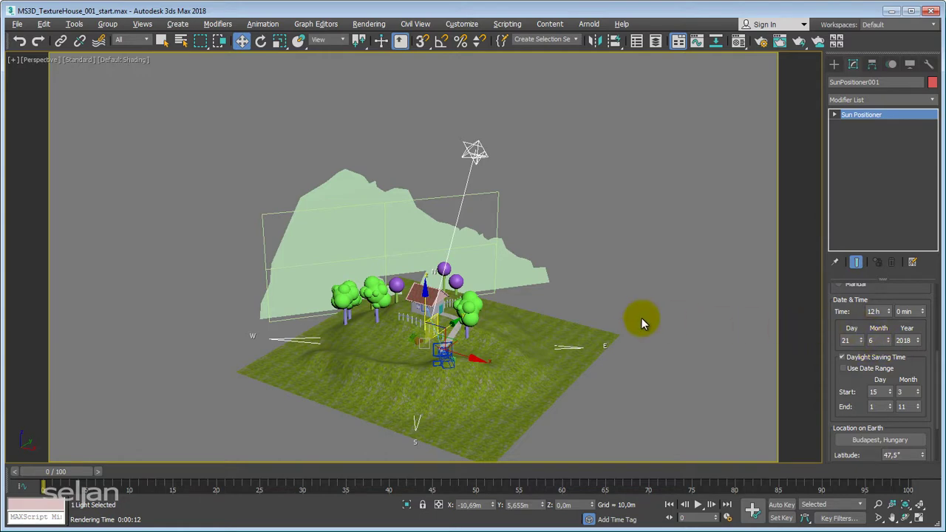
middle_click_drag(636, 316, 688, 344)
scroll(643, 310, "up", 3)
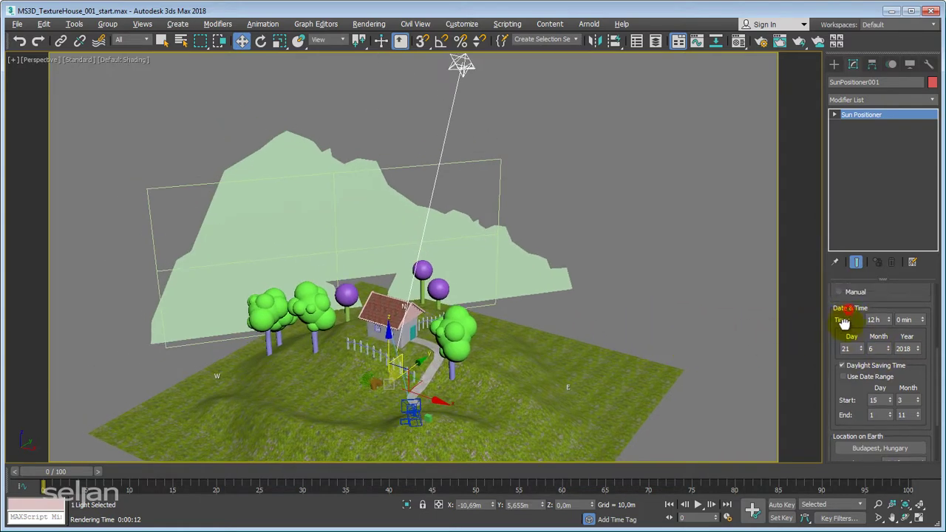
scroll(858, 321, "up", 1)
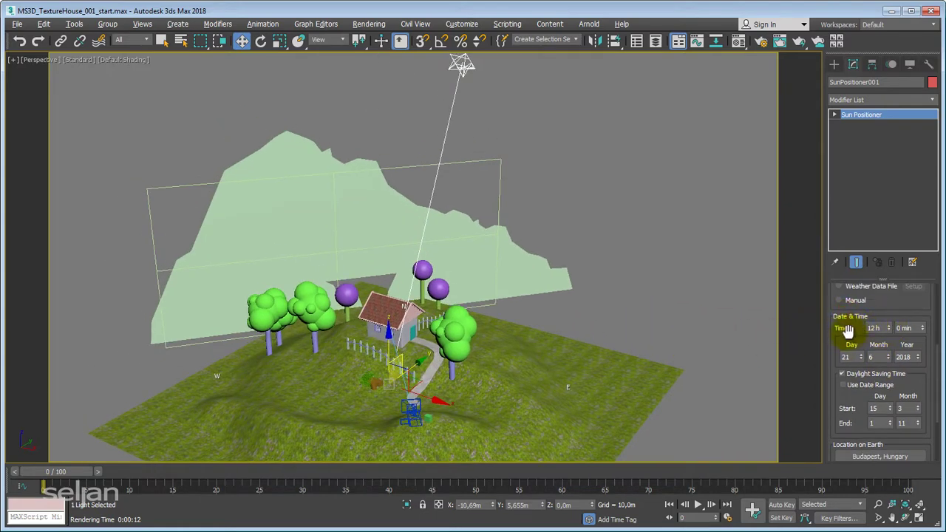
left_click(890, 325)
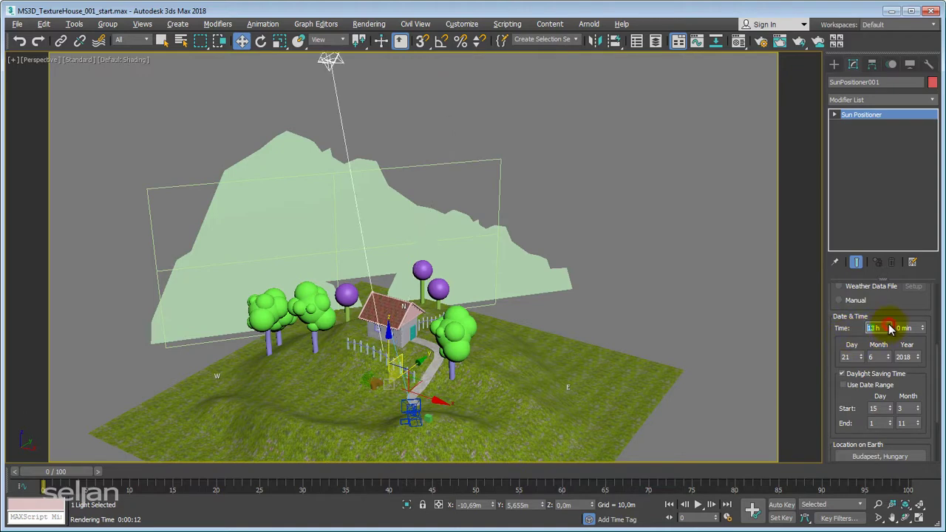
left_click(890, 325)
left_click(890, 326)
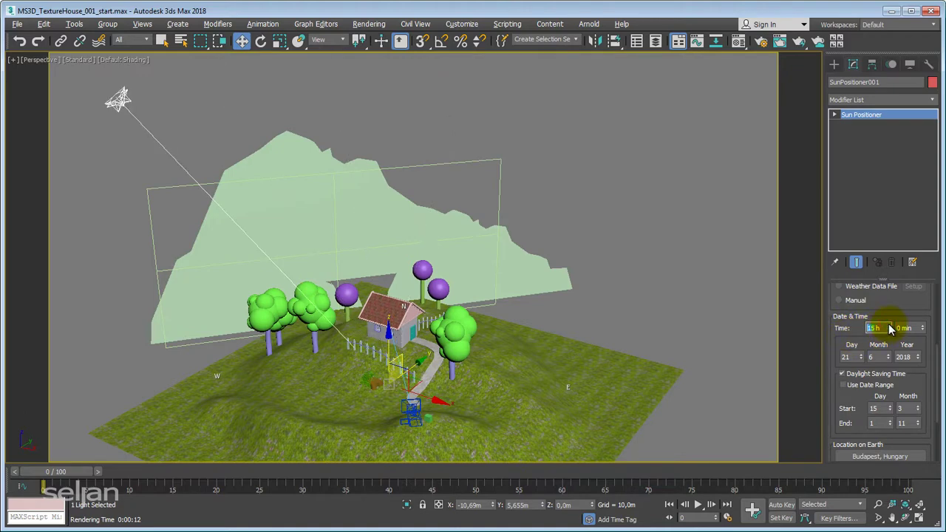
left_click(890, 326)
Rotate the Sun Positioner about its vertical axis to about 160° so the sun shines from the other side of the house
middle_click_drag(598, 249, 526, 281, "alt")
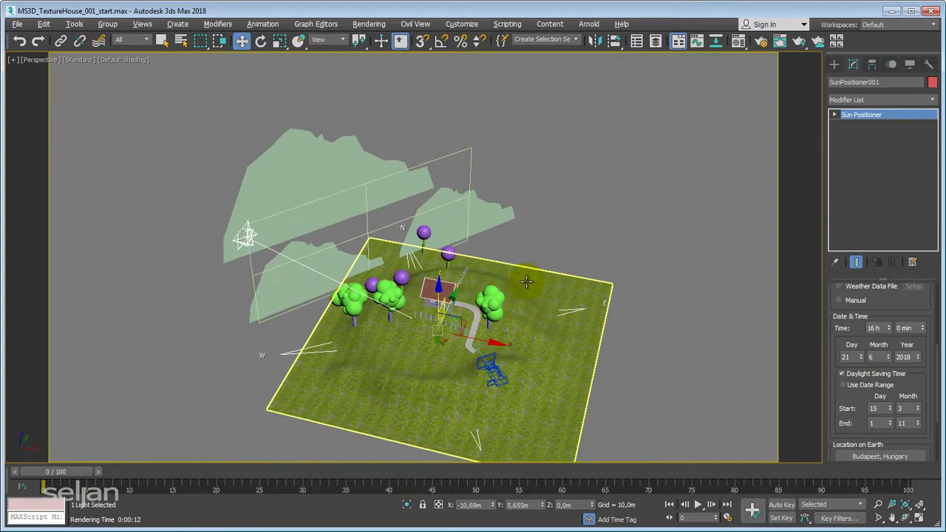
middle_click_drag(606, 256, 596, 252, "alt")
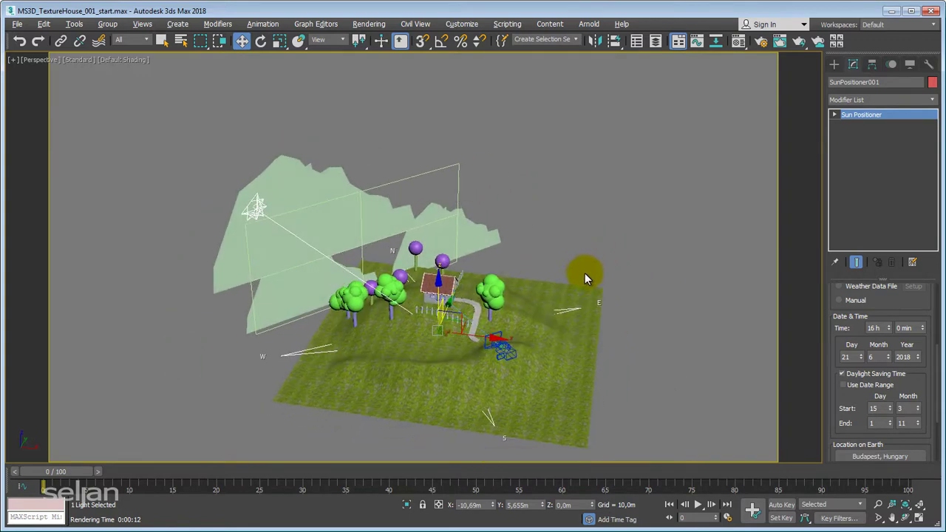
middle_click_drag(670, 298, 667, 261)
key("e")
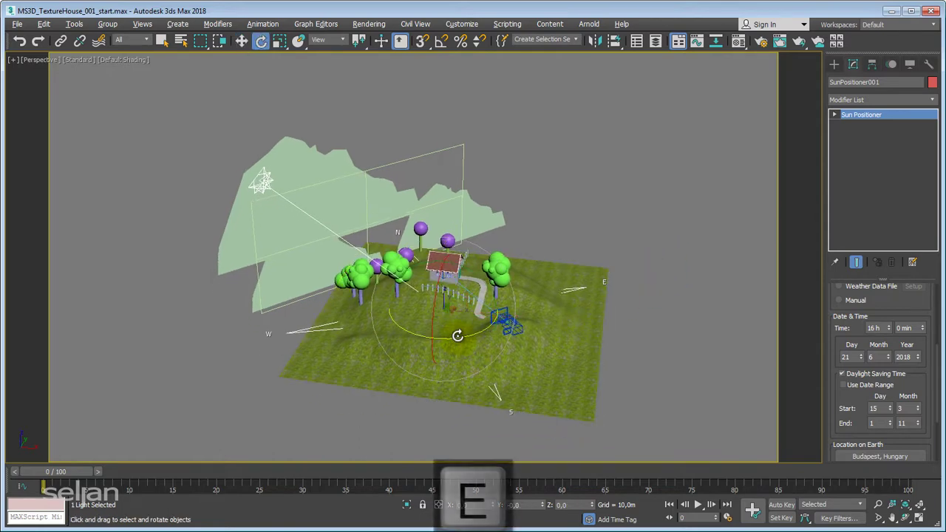
left_click_drag(450, 338, 626, 298)
middle_click_drag(626, 297, 557, 360, "alt")
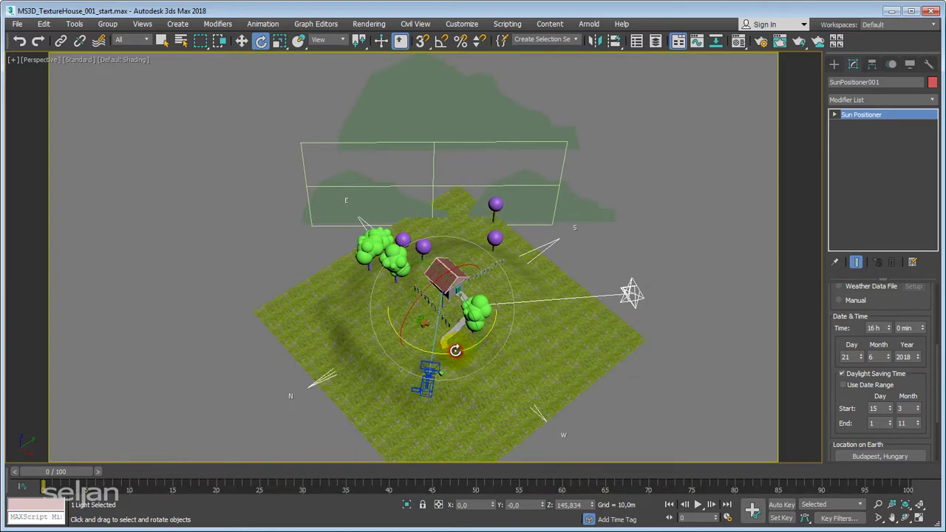
left_click_drag(456, 351, 471, 344)
Check the sun's direction in the perspective view, render the PhysCamera001 view with it, and close the render window
middle_click_drag(470, 346, 354, 359, "alt")
scroll(465, 327, "up", 3)
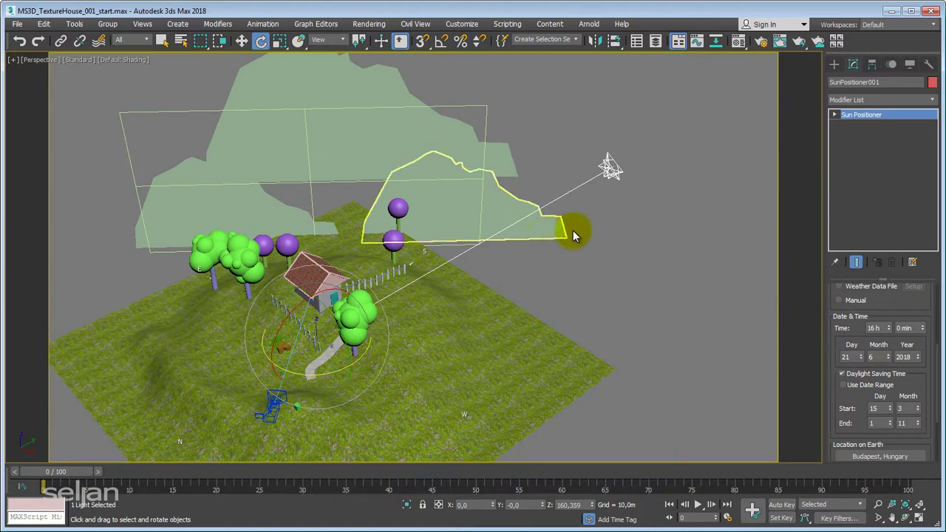
middle_click_drag(574, 234, 618, 259)
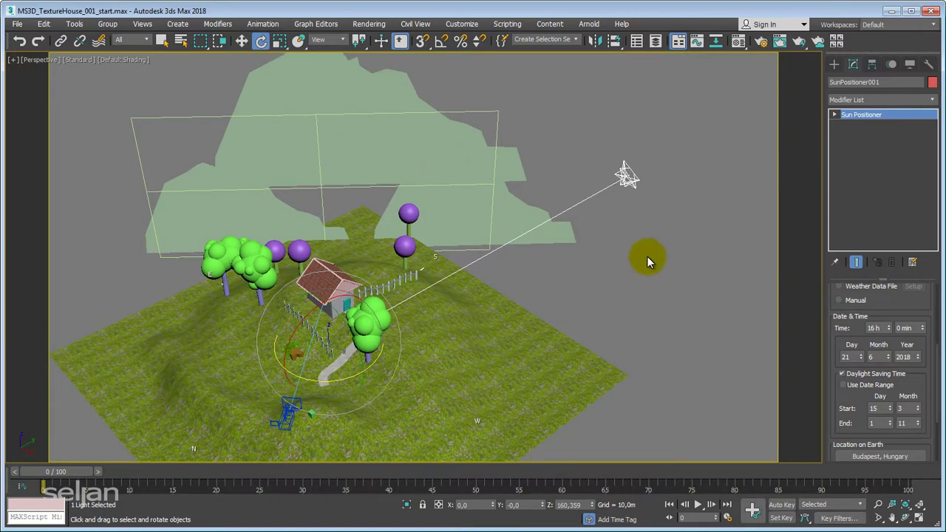
key("c")
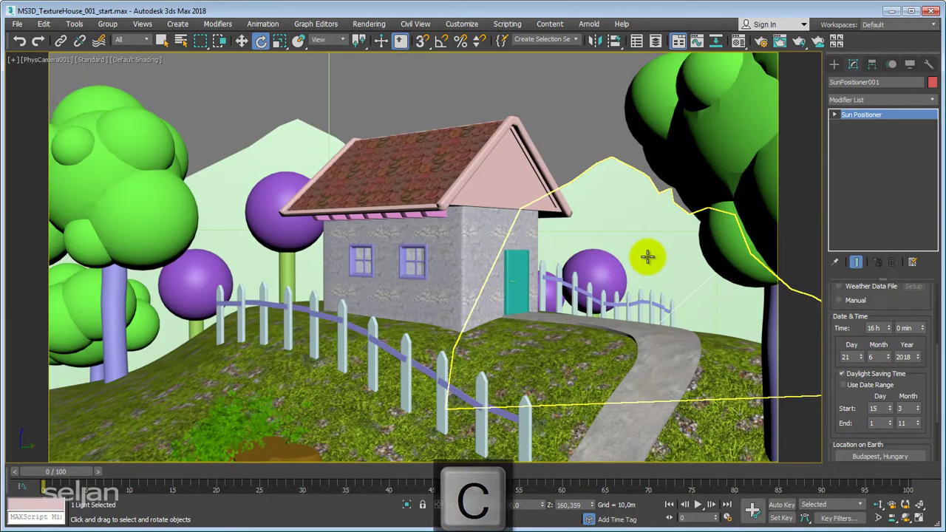
key("shift+q")
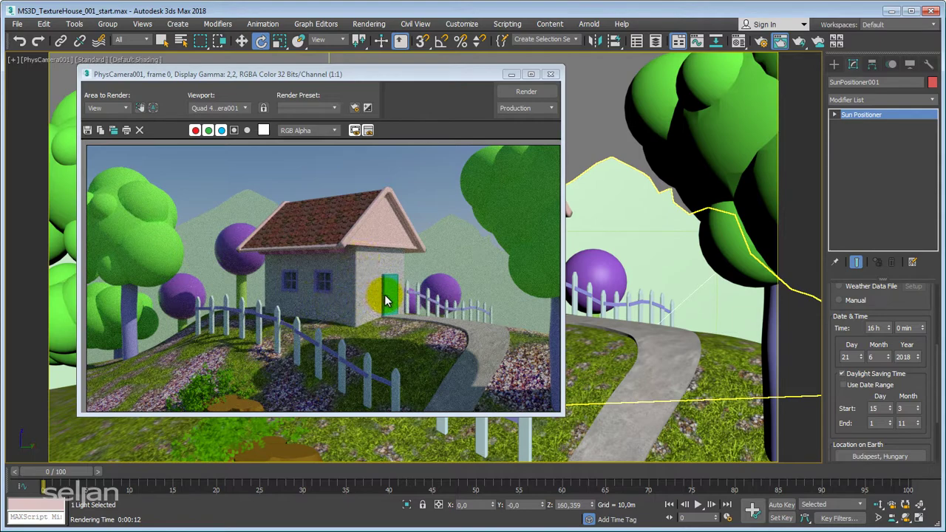
left_click(550, 74)
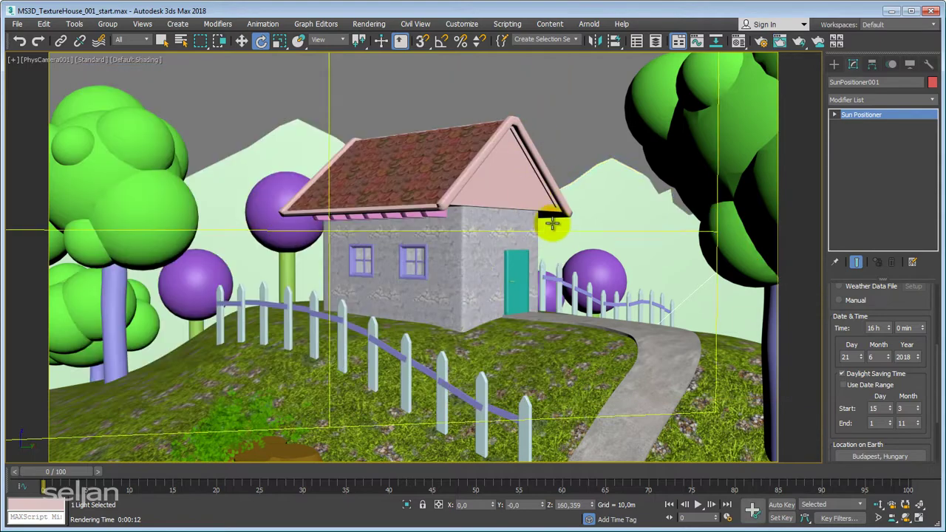
In the four-viewport layout, rotate the Sun Positioner about the vertical axis to about 144° and run a brief test render of PhysCamera001
key("alt+w")
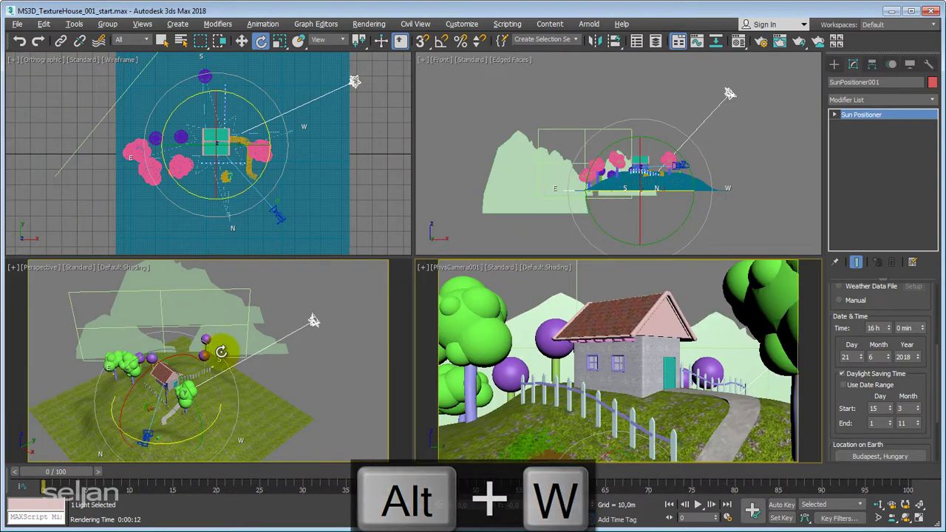
middle_click_drag(224, 345, 268, 345, "alt")
left_click_drag(256, 351, 237, 360)
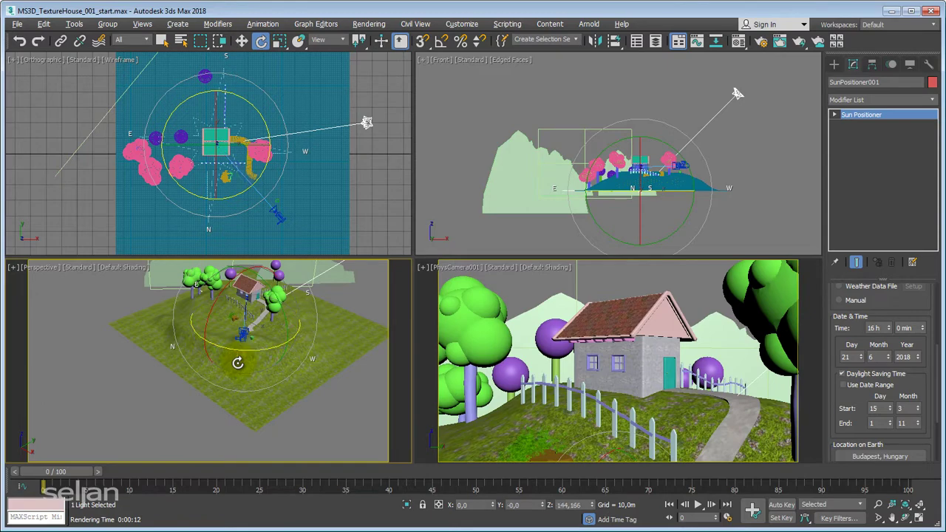
right_click(593, 371)
key("shift+q")
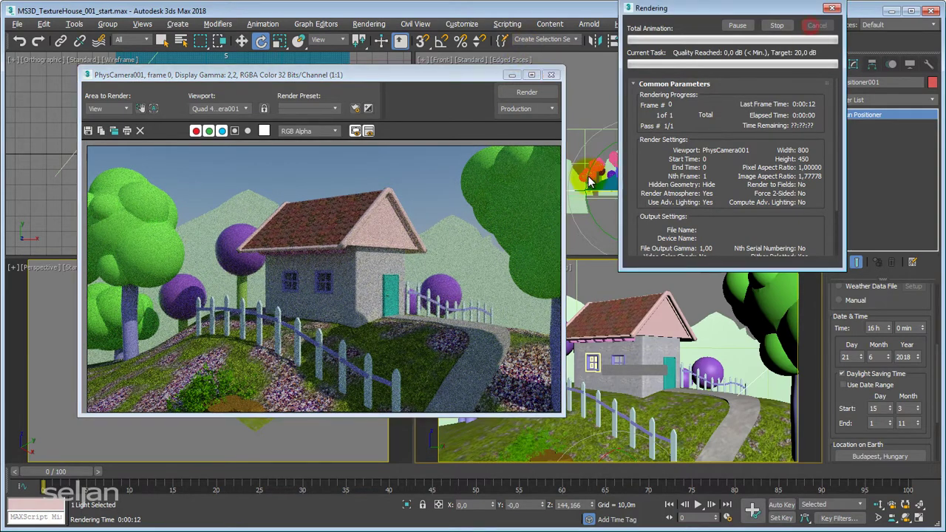
left_click(551, 77)
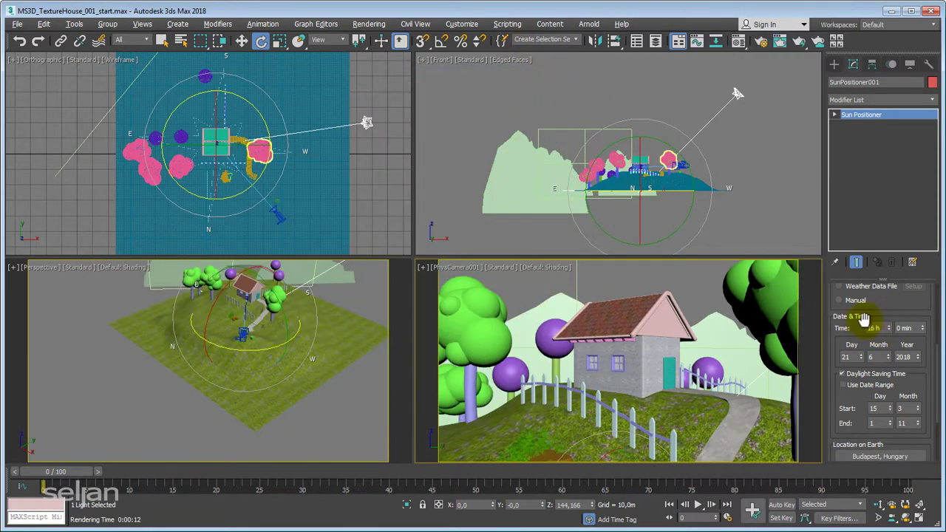
Set the sun's time to 14 h and rotate the Sun Positioner in the overhead viewport to about 101° about the vertical axis
left_click(889, 330)
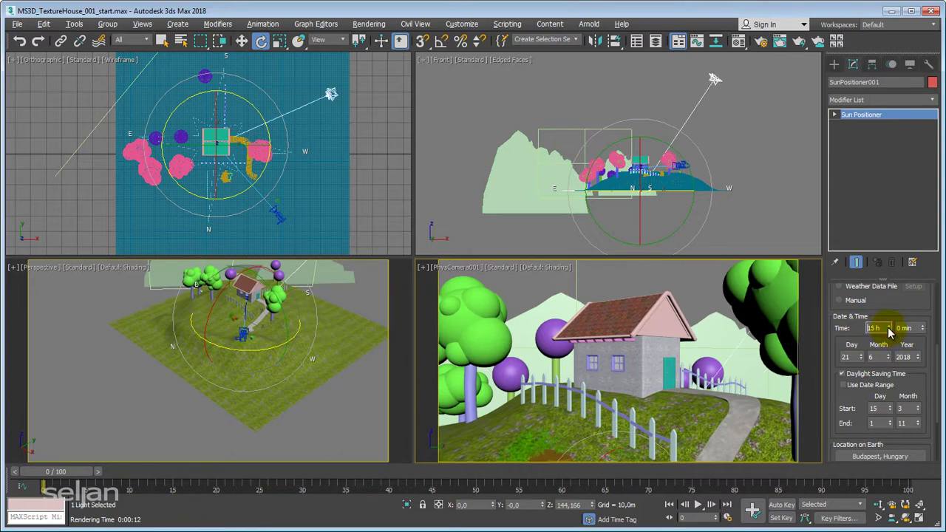
left_click(889, 330)
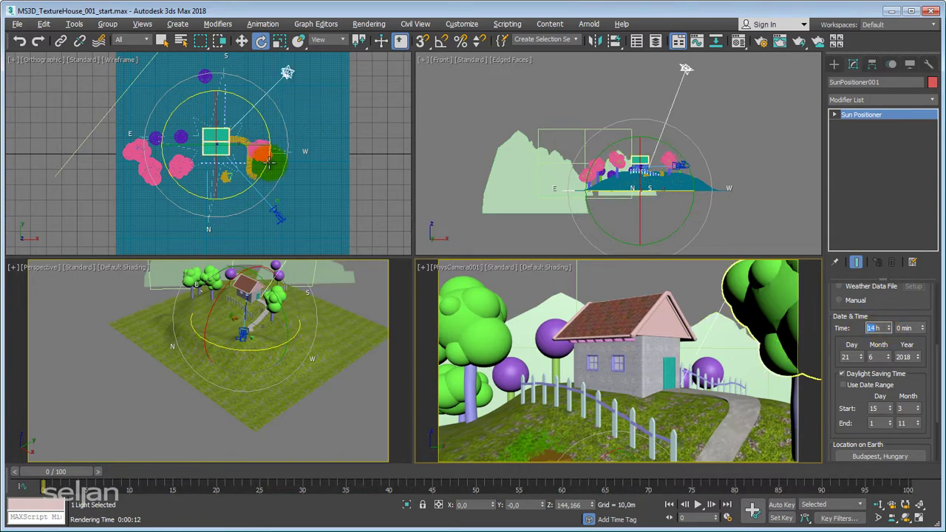
middle_click_drag(268, 128, 265, 129)
left_click_drag(265, 130, 257, 196)
Render the PhysCamera001 view with the adjusted sun and reposition the render window to inspect the image
middle_click(541, 304)
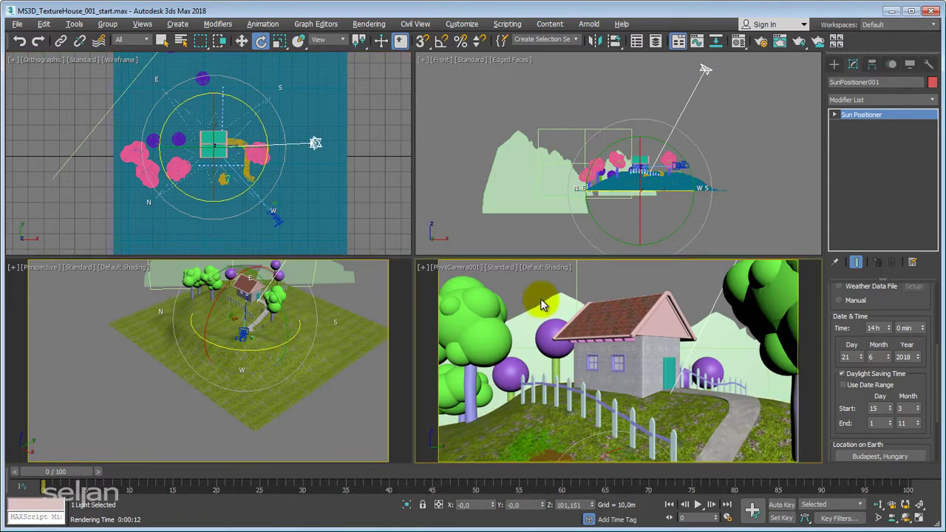
key("shift+q")
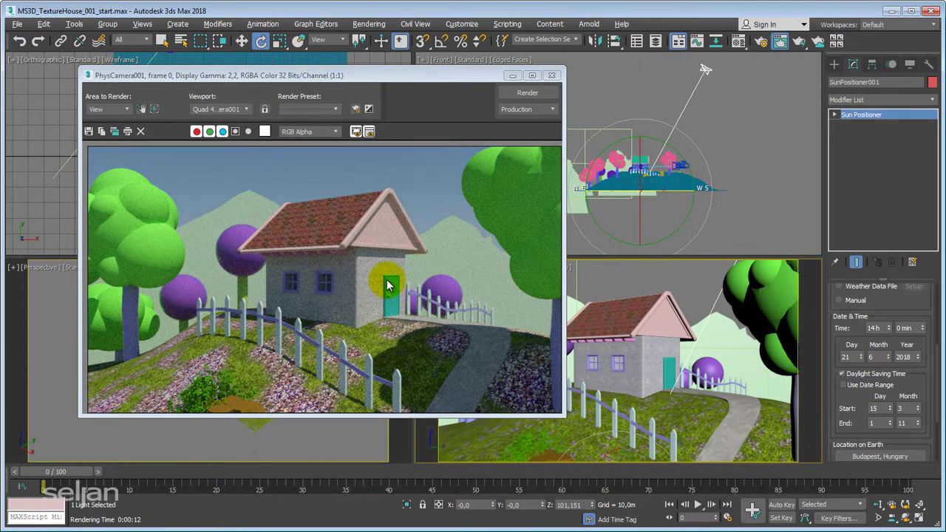
left_click_drag(450, 75, 473, 64)
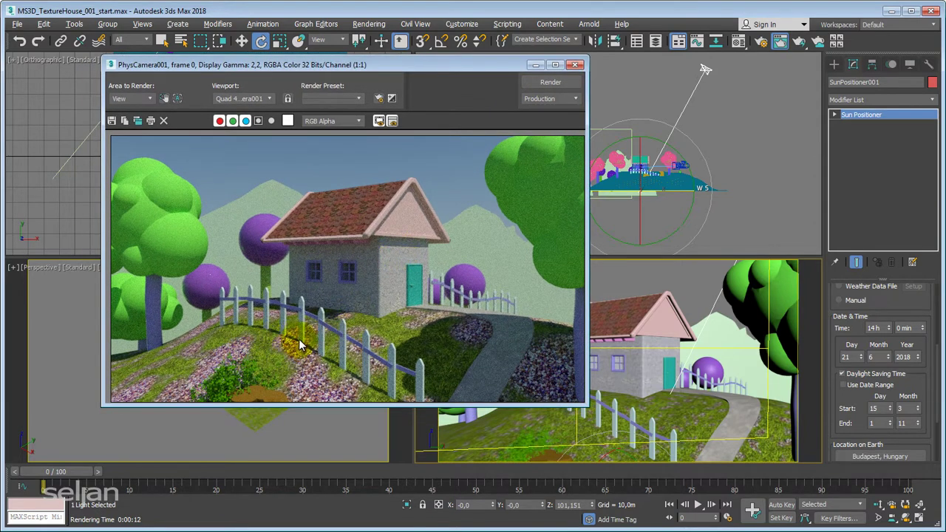
Rotate the Sun Positioner about the vertical axis to about 145° in the perspective view and test-render PhysCamera001
left_click(577, 67)
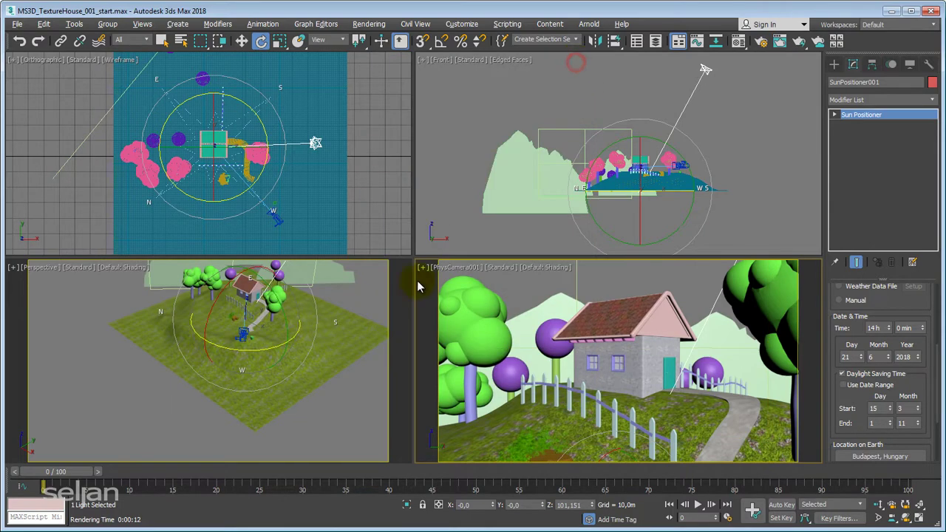
middle_click_drag(244, 392, 239, 382, "alt")
left_click_drag(239, 382, 289, 359)
right_click(544, 342)
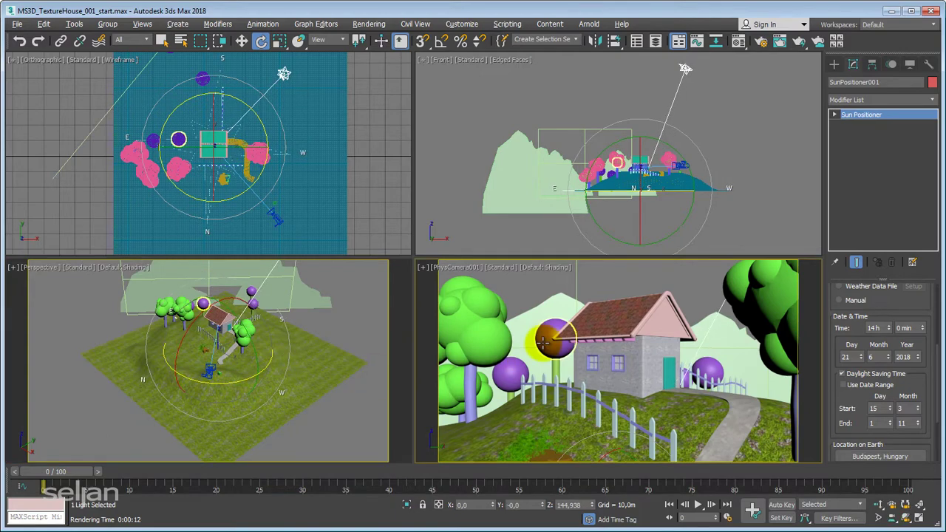
key("shift+q")
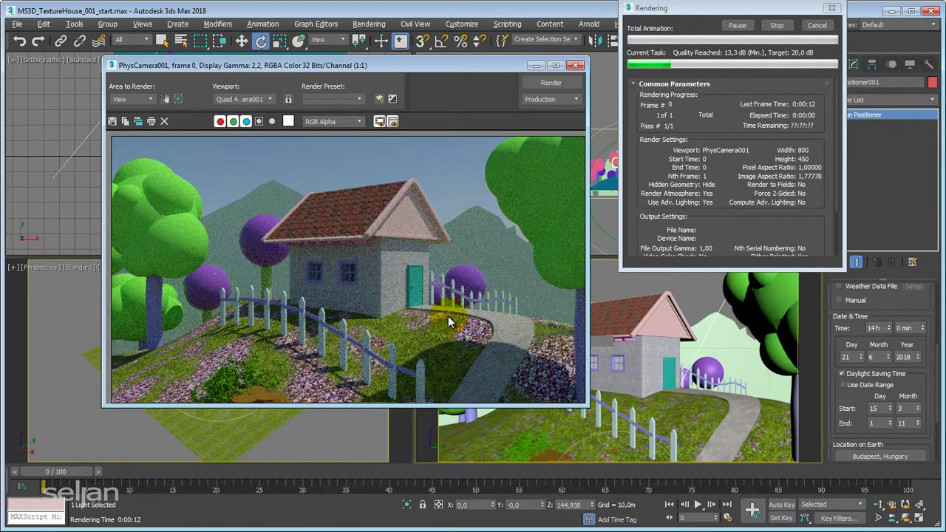
left_click(816, 25)
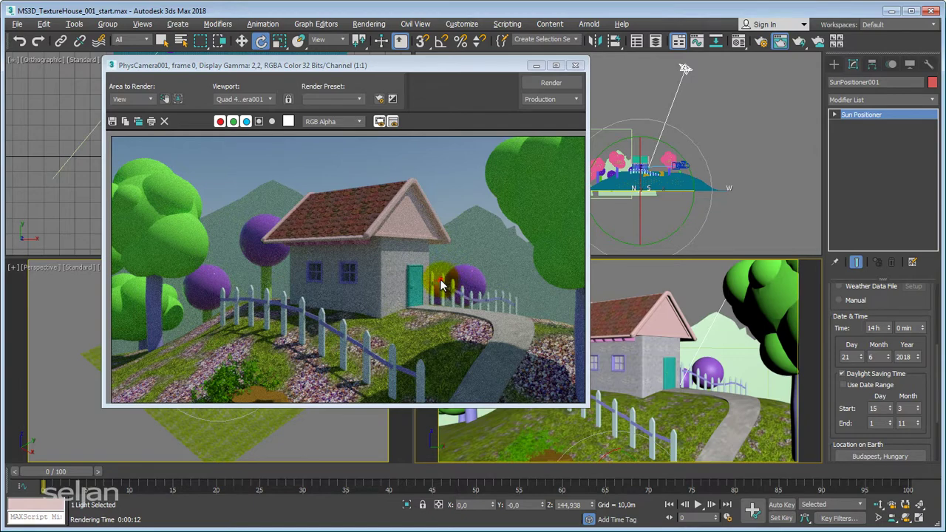
left_click(576, 65)
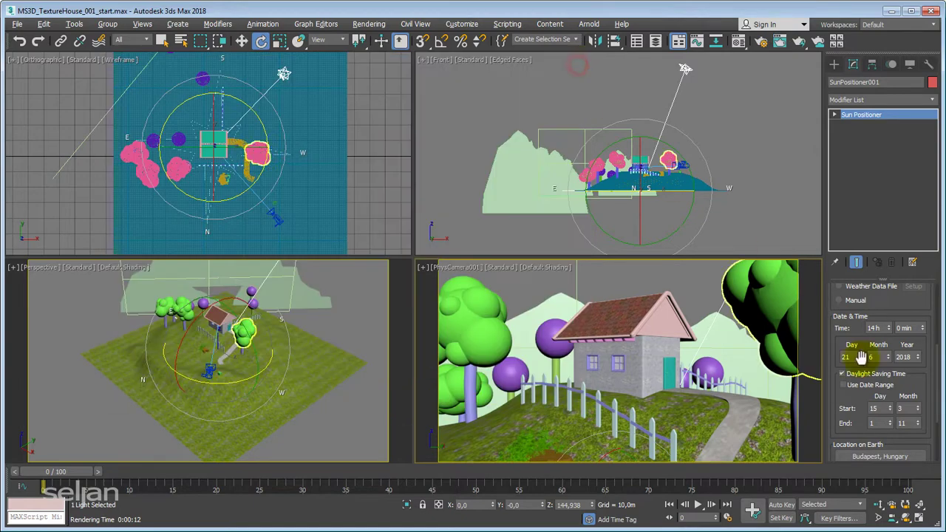
Look through the Sun Positioner's date, time, location and display parameters
scroll(878, 309, "down", 2)
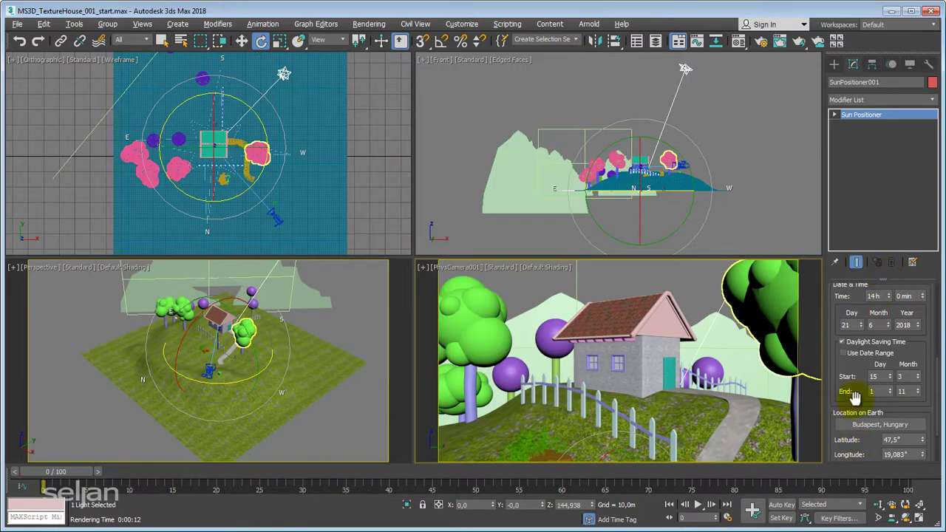
left_click_drag(847, 369, 857, 442)
scroll(861, 442, "up", 1)
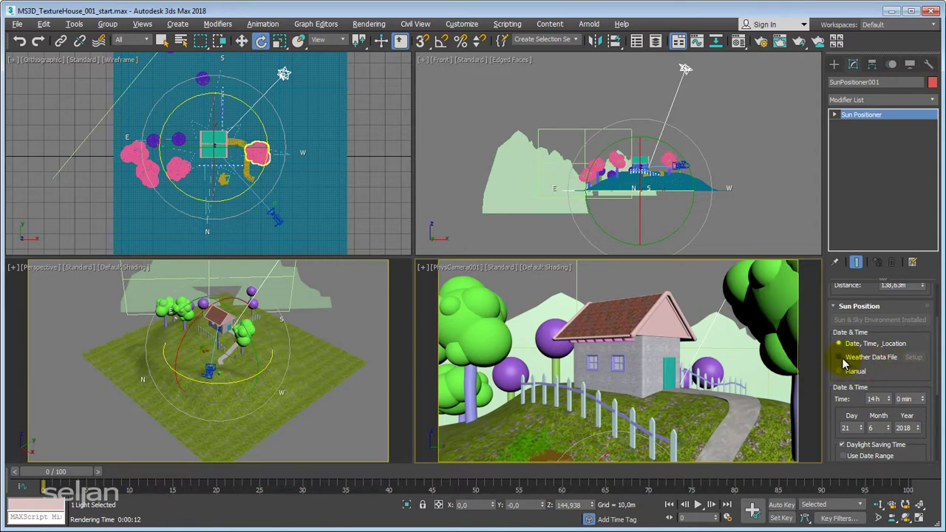
scroll(906, 373, "up", 3)
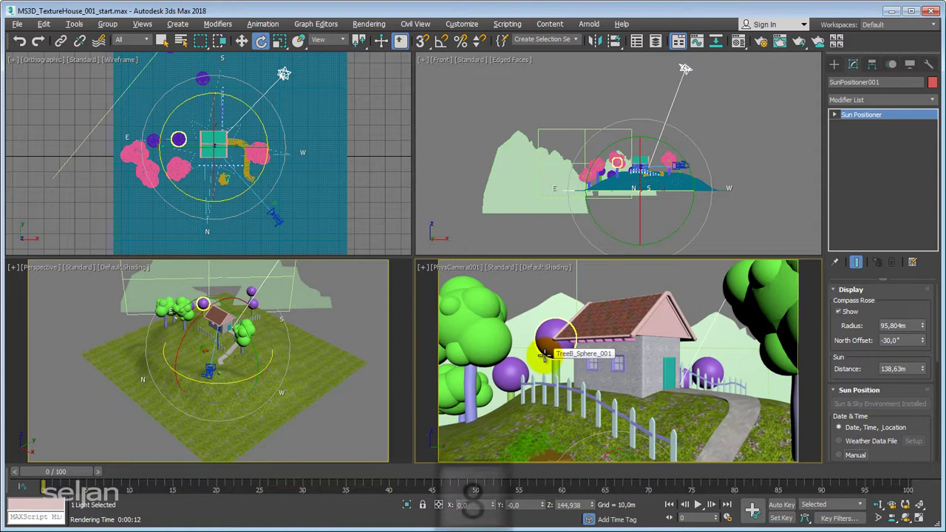
Bring up the environment settings with the Physical Sun & Sky map and place the Material Editor beside them
left_click(611, 241)
key("8")
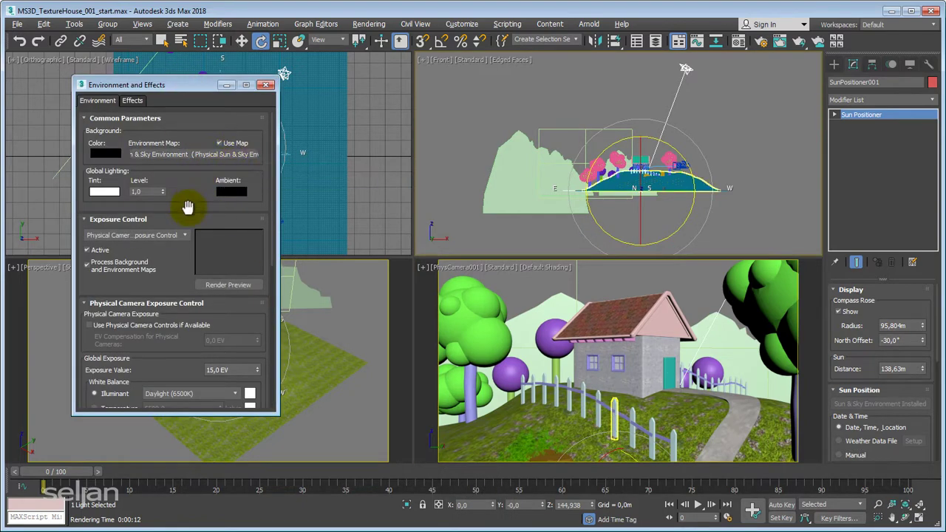
left_click(199, 156)
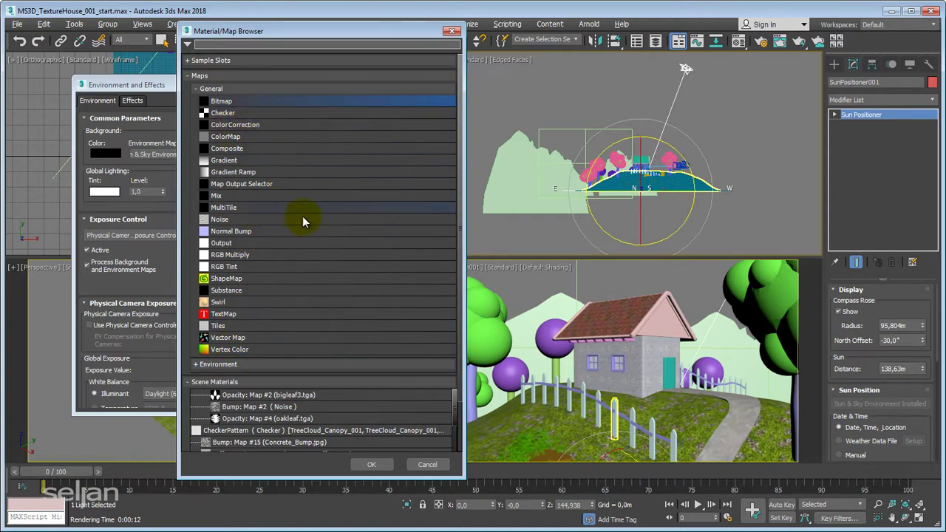
left_click(427, 465)
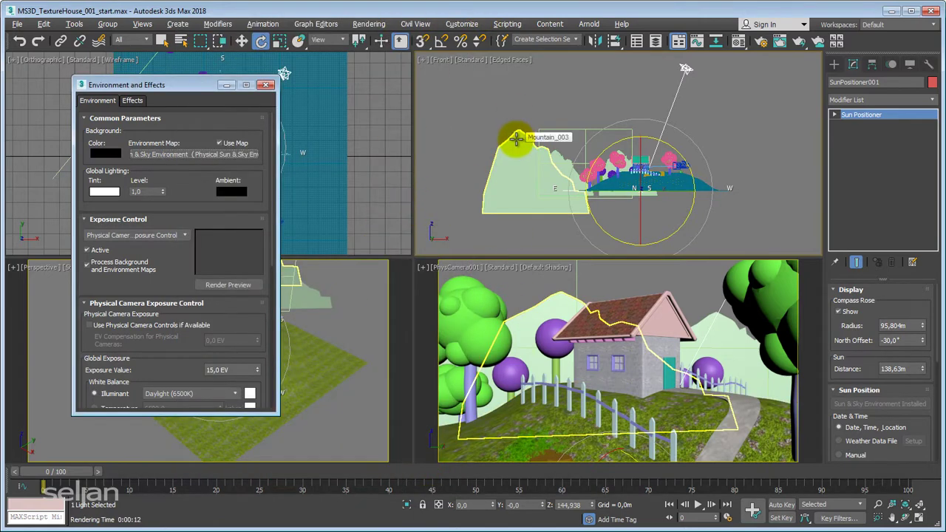
key("m")
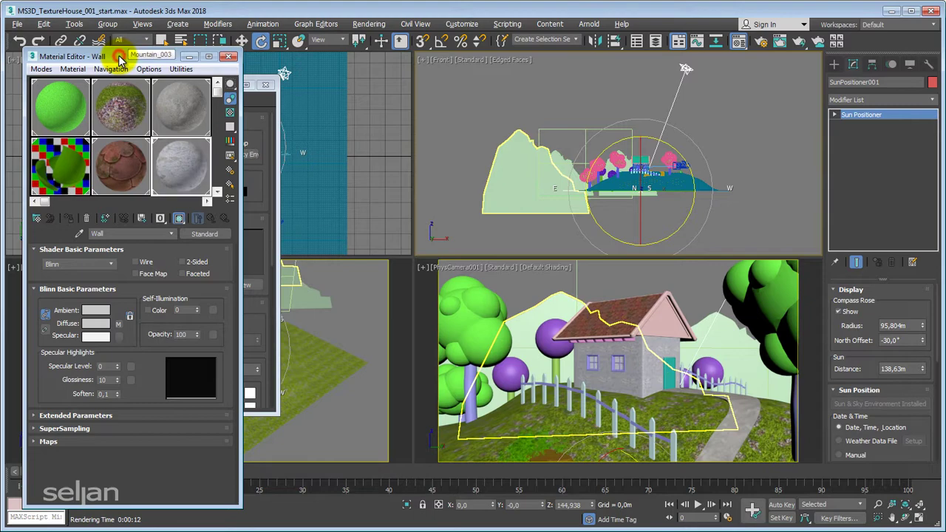
left_click_drag(118, 56, 397, 43)
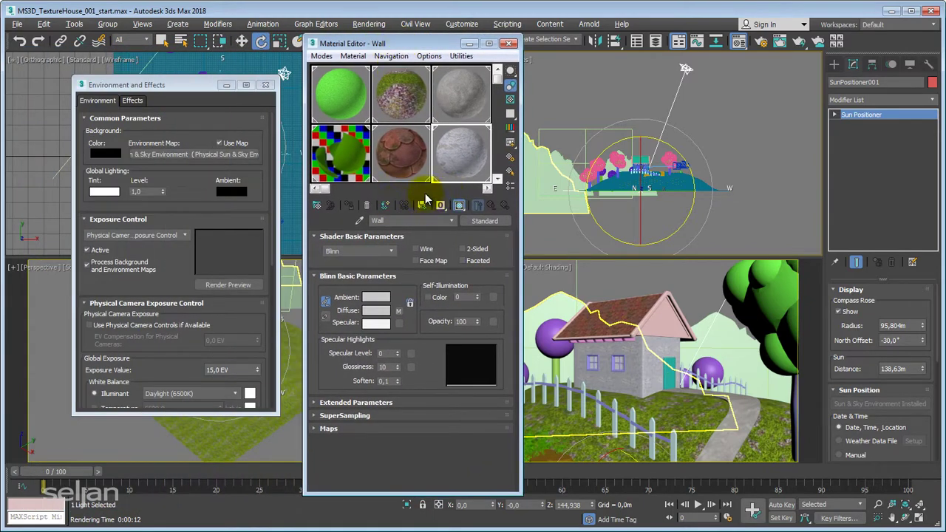
Load the Physical Sun & Sky Environment map as an instance into an empty Material Editor sample slot to expose its parameters
left_click(349, 168)
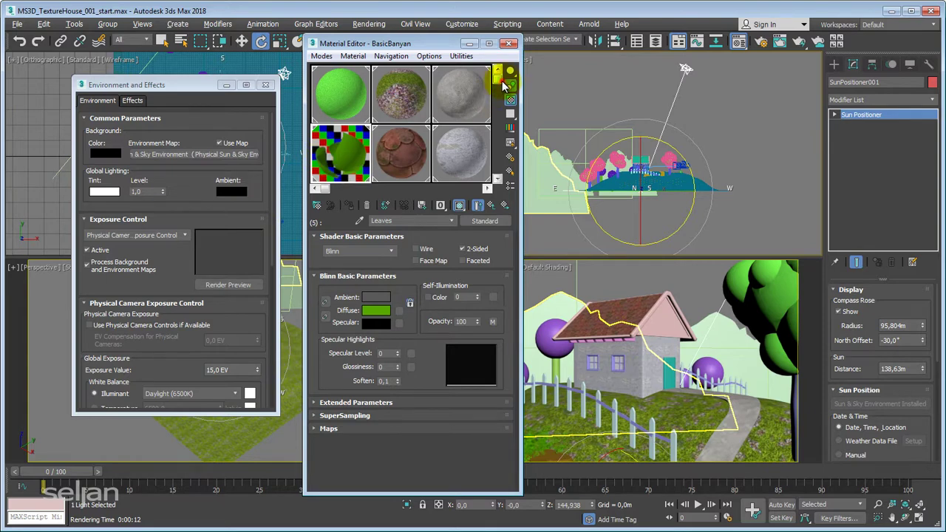
left_click_drag(502, 81, 500, 174)
left_click(337, 116)
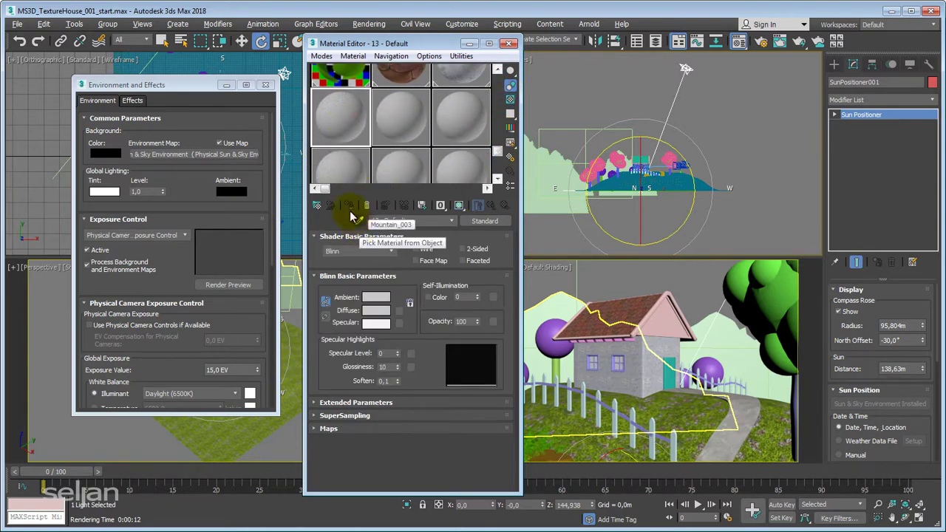
left_click_drag(227, 154, 345, 118)
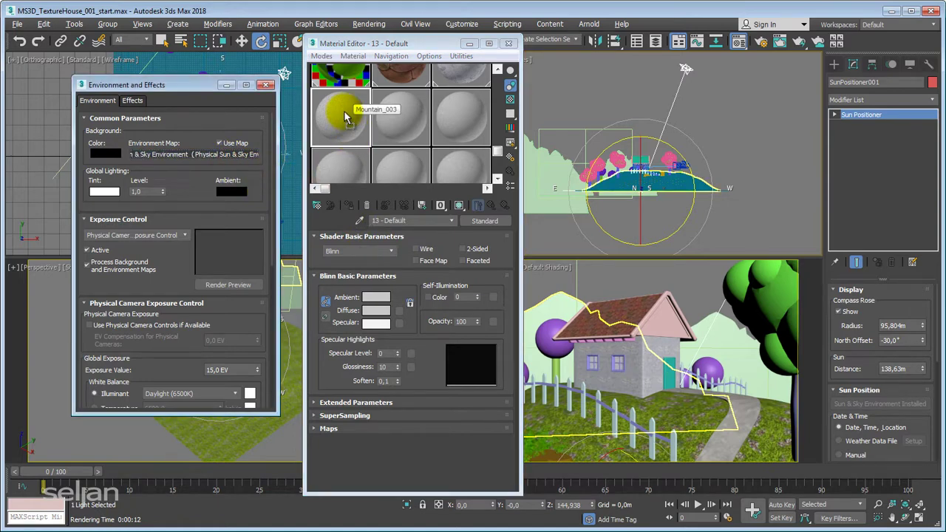
left_click_drag(344, 112, 344, 111)
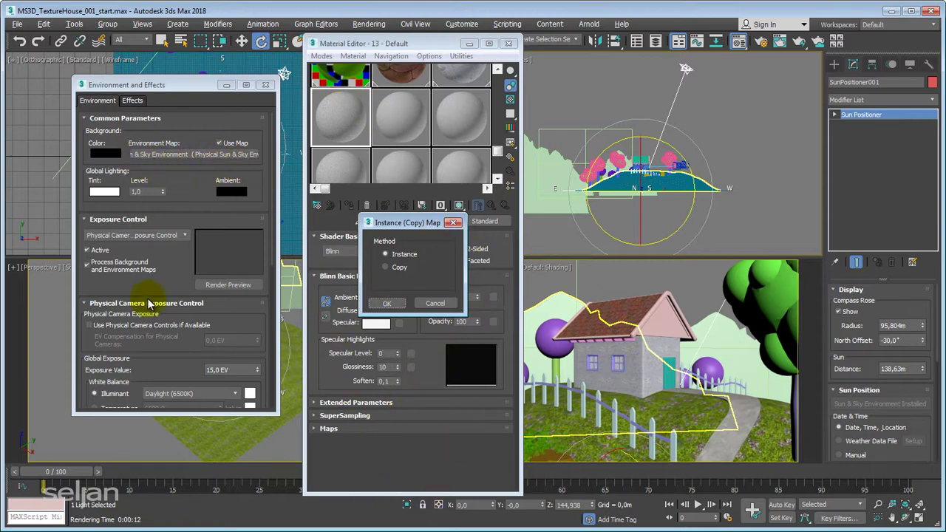
left_click(387, 302)
left_click_drag(395, 307, 427, 277)
left_click_drag(363, 45, 108, 36)
left_click_drag(196, 296, 129, 259)
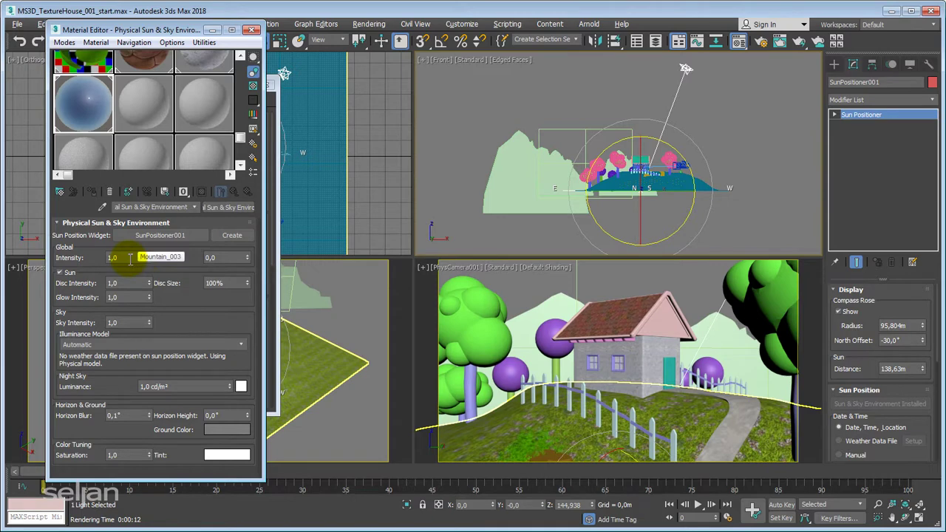
left_click_drag(130, 259, 130, 259)
Reopen the last PhysCamera001 render and clone its window, arranging both copies for comparison
right_click(694, 334)
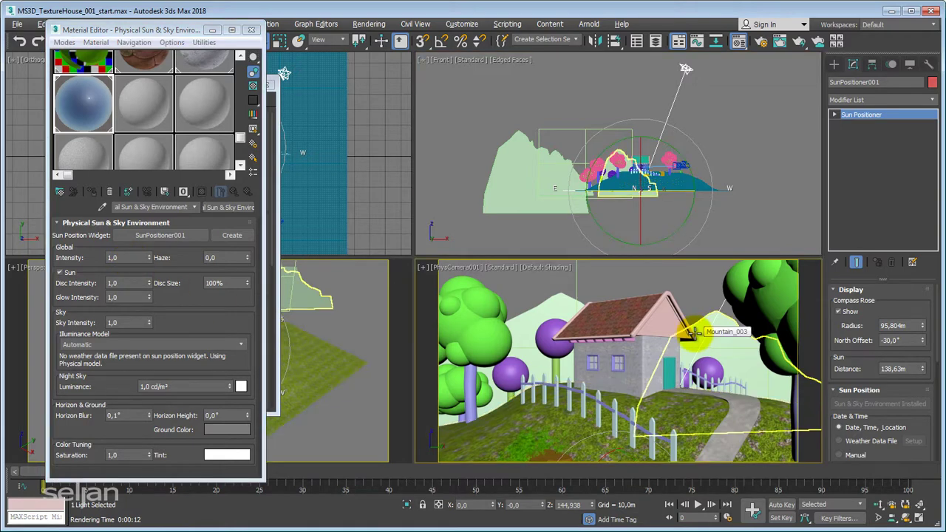
left_click(368, 24)
left_click(372, 97)
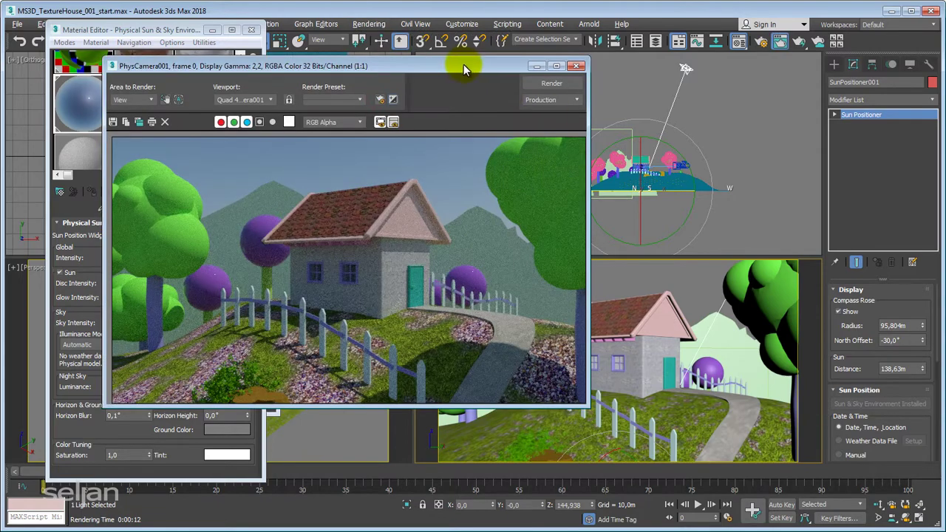
left_click_drag(467, 64, 696, 35)
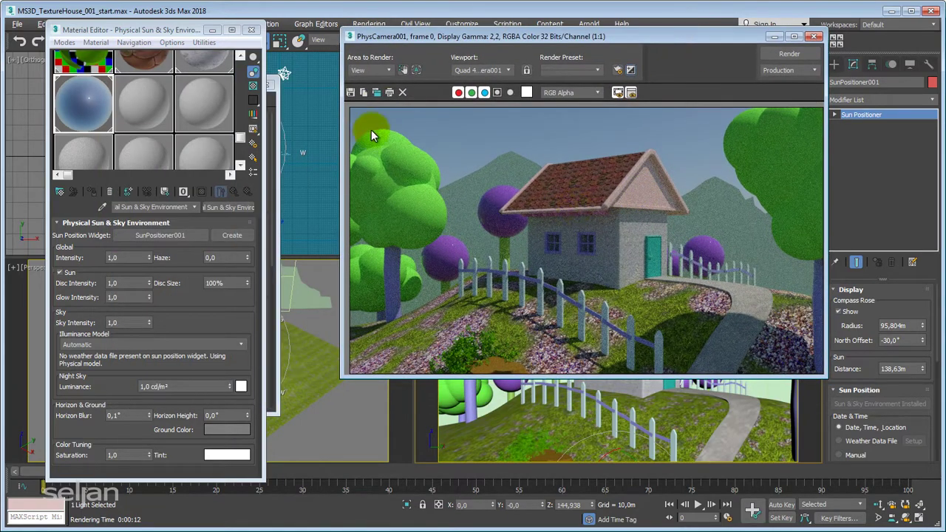
left_click(376, 91)
left_click_drag(735, 139, 334, 138)
mouse_move(573, 36)
left_mouse_down()
mouse_move(679, 35)
mouse_move(662, 39)
left_mouse_up()
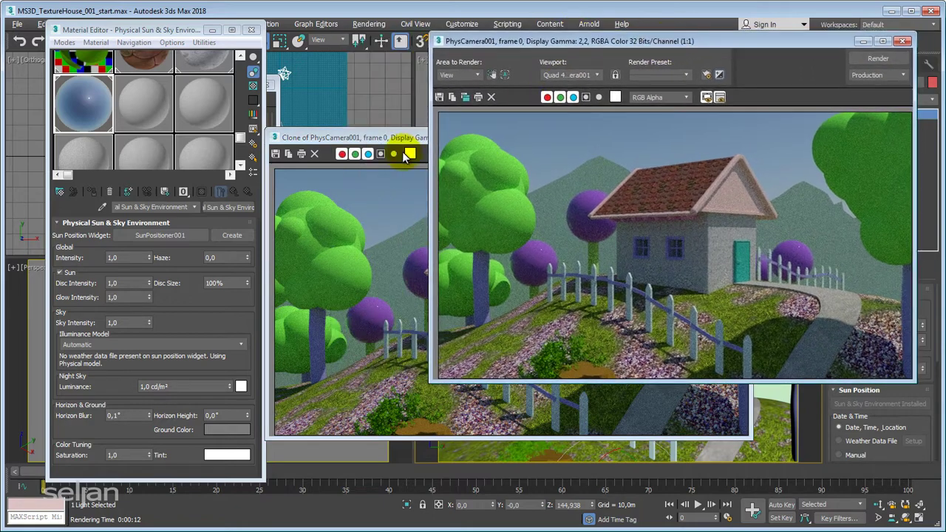
left_click(403, 140)
Set the sky environment's haze to 0,4 and re-render PhysCamera001 beside the cloned image
left_click(220, 258)
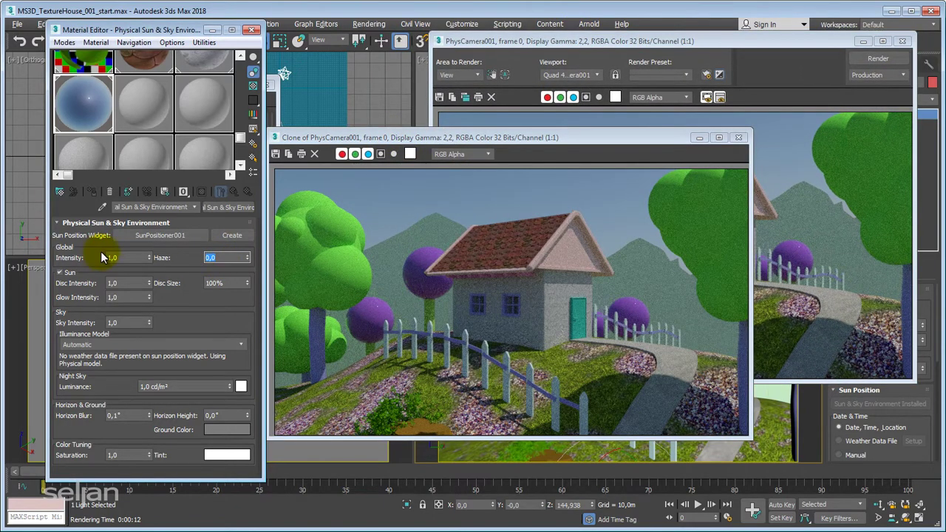
type("0,")
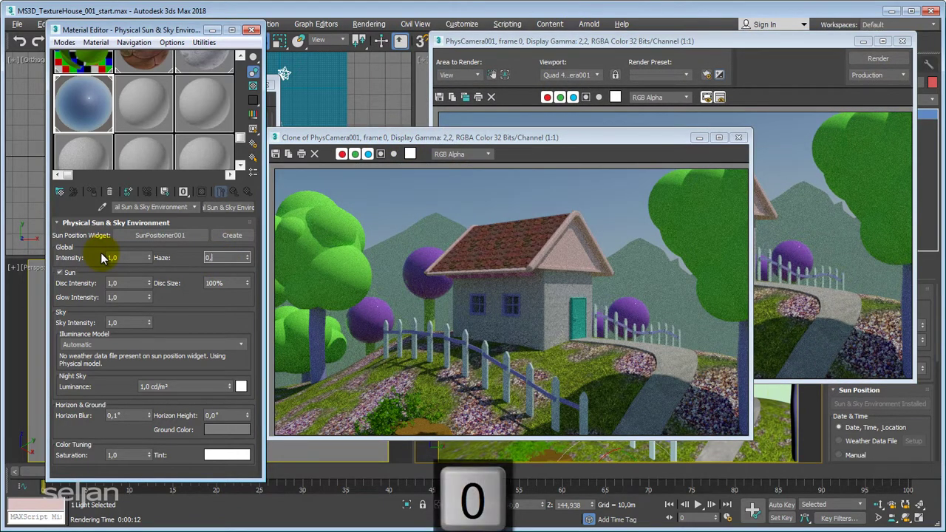
type("4")
key("Return")
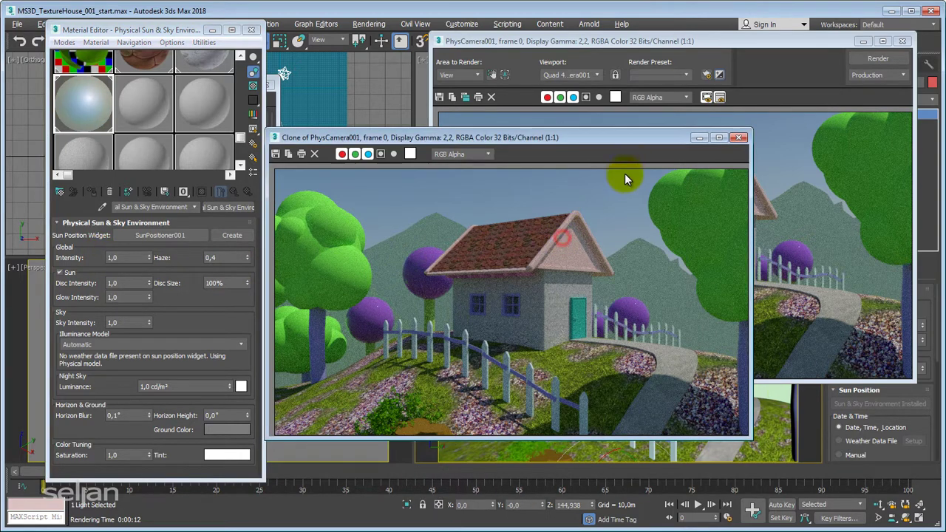
left_click_drag(654, 137, 585, 133)
left_click(892, 61)
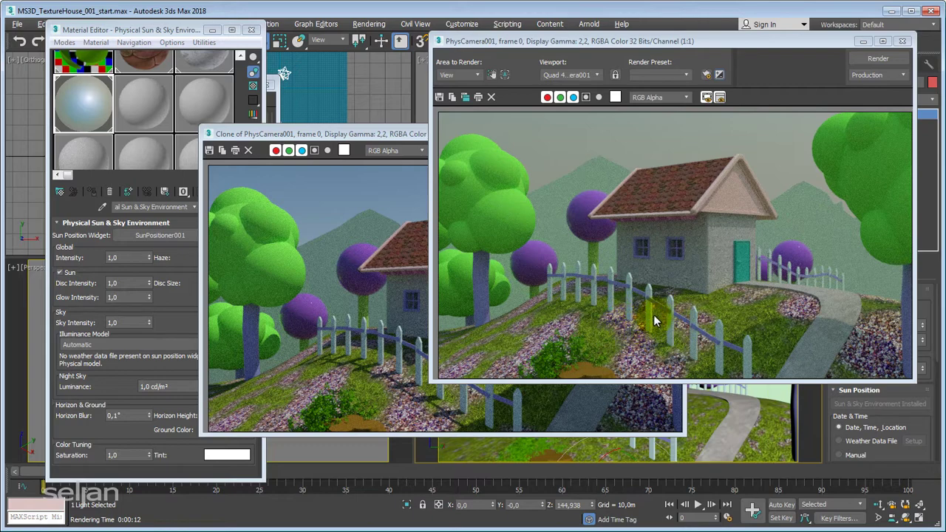
Set the Physical Sun & Sky Environment's saturation to 2,0 and its global intensity to 1,5
left_click(137, 29)
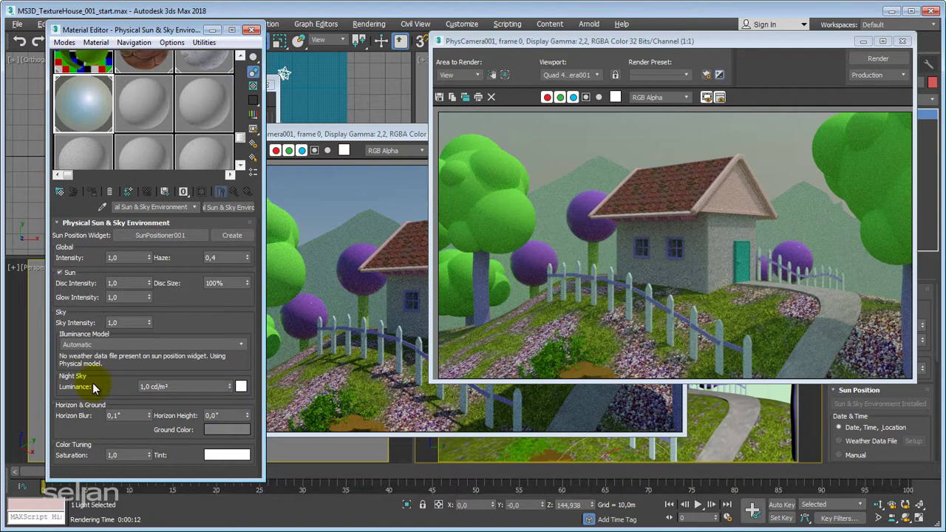
double_click(118, 455)
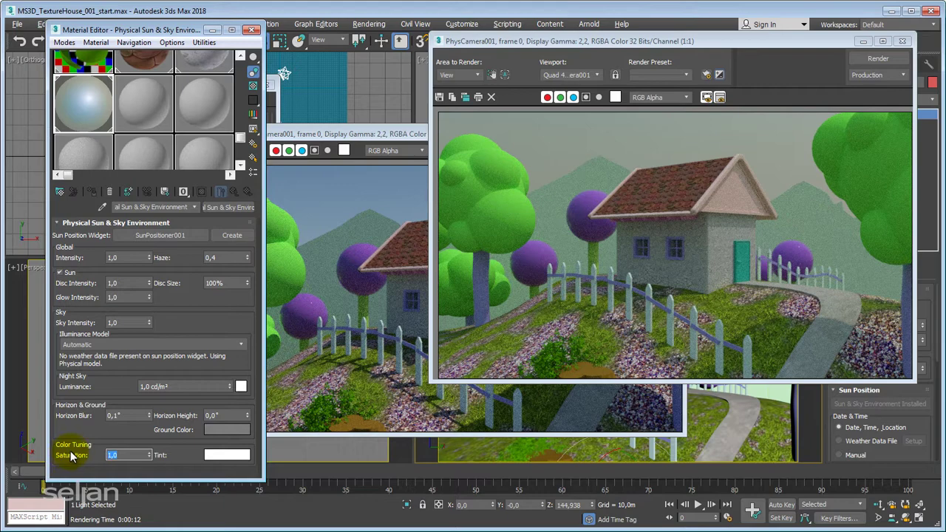
type("2")
key("Return")
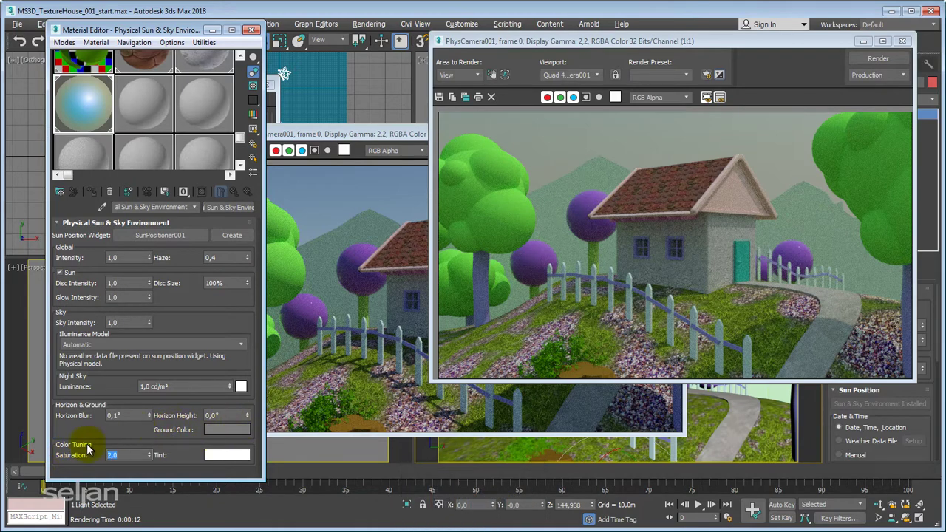
double_click(134, 258)
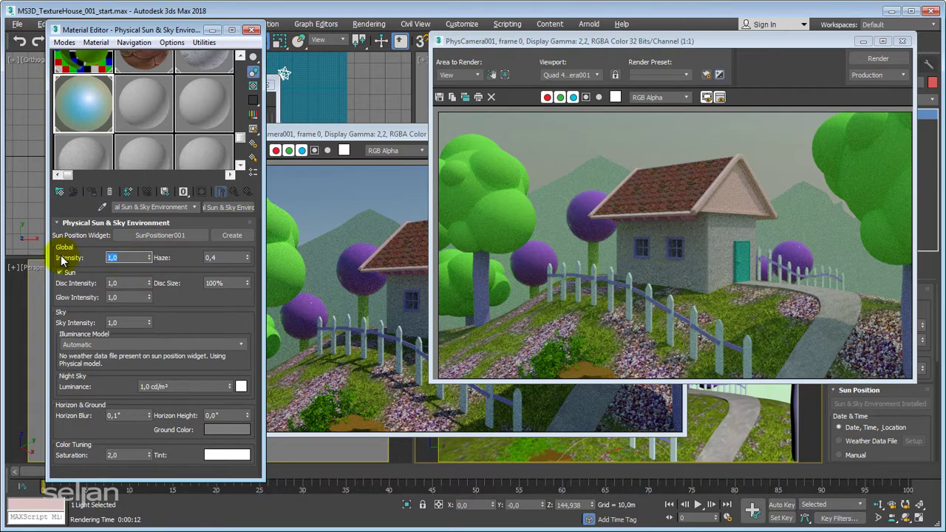
type("1,5")
key("Return")
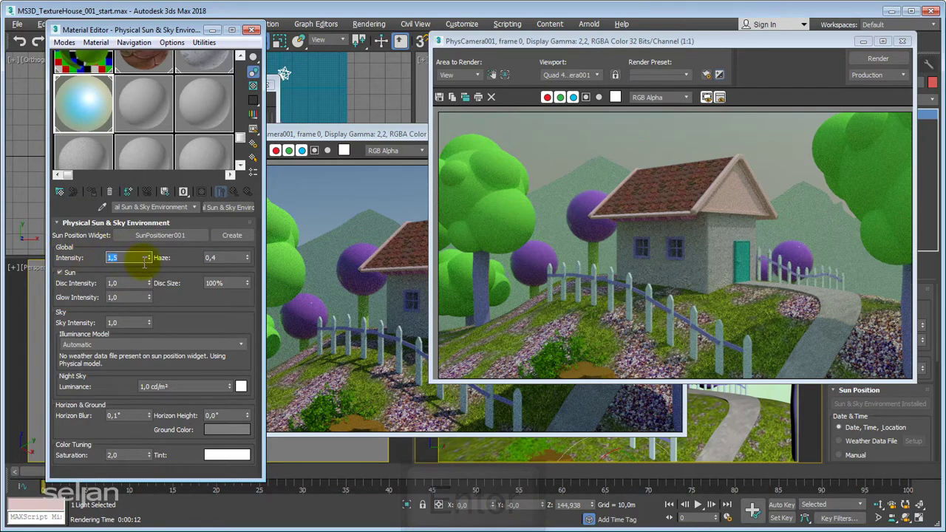
Set the environment's haze to 0,2 and render the PhysCamera001 view again
left_click(231, 256)
key("BackSpace")
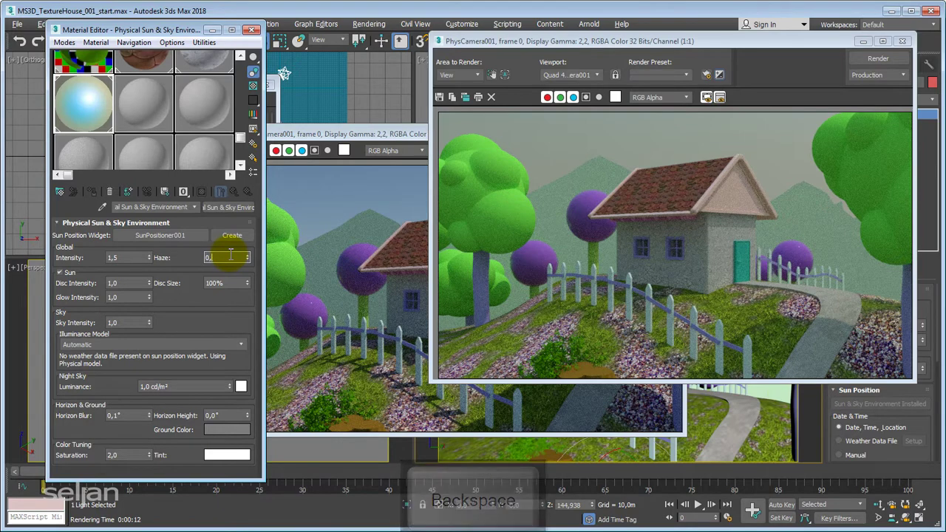
type("2")
key("Return")
left_click(719, 250)
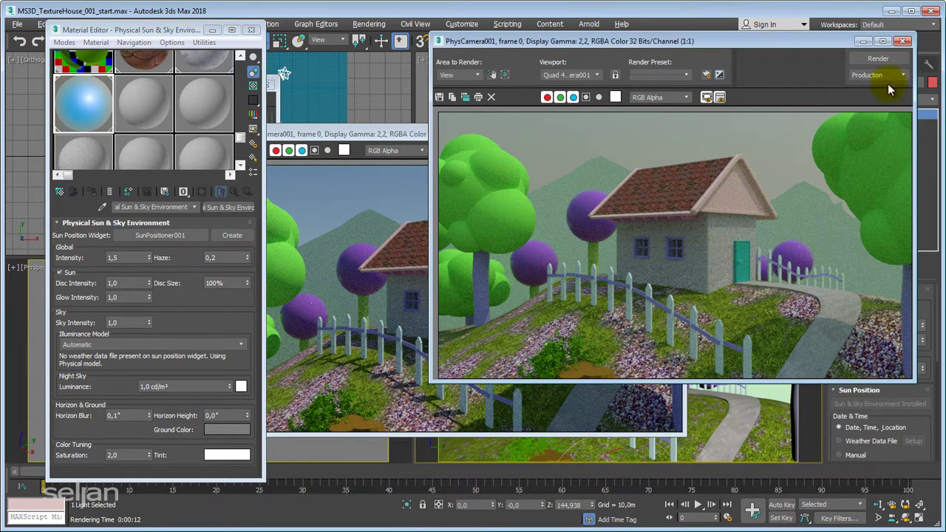
left_click(894, 60)
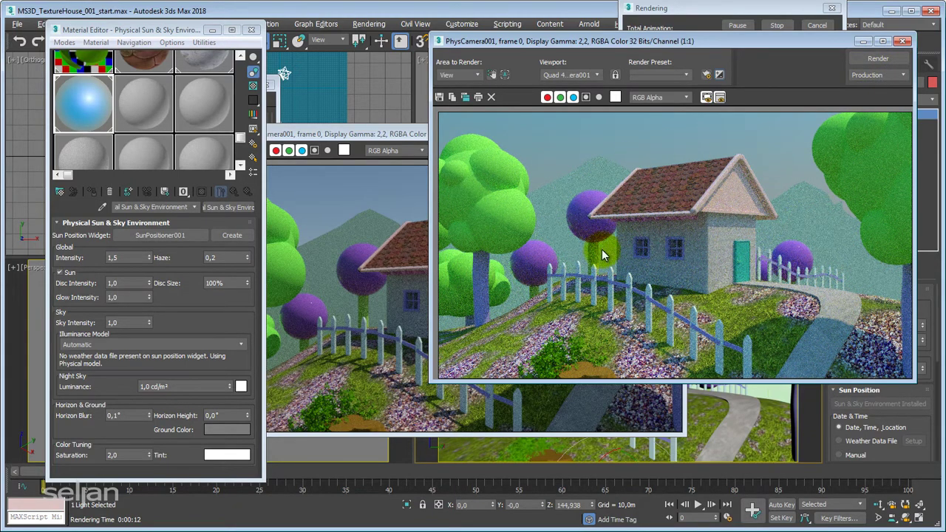
left_click(767, 237)
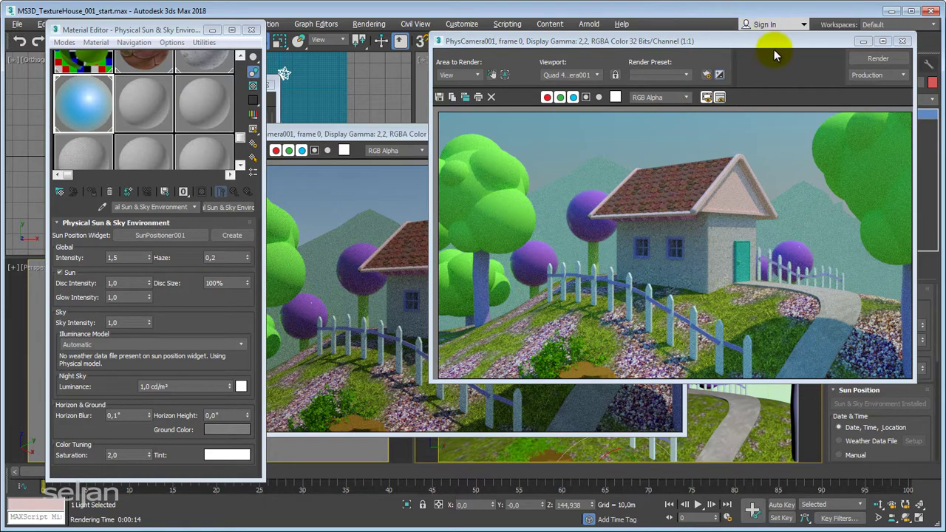
Set the sky environment's color saturation to 1,0 and render the PhysCamera001 view again
double_click(133, 455)
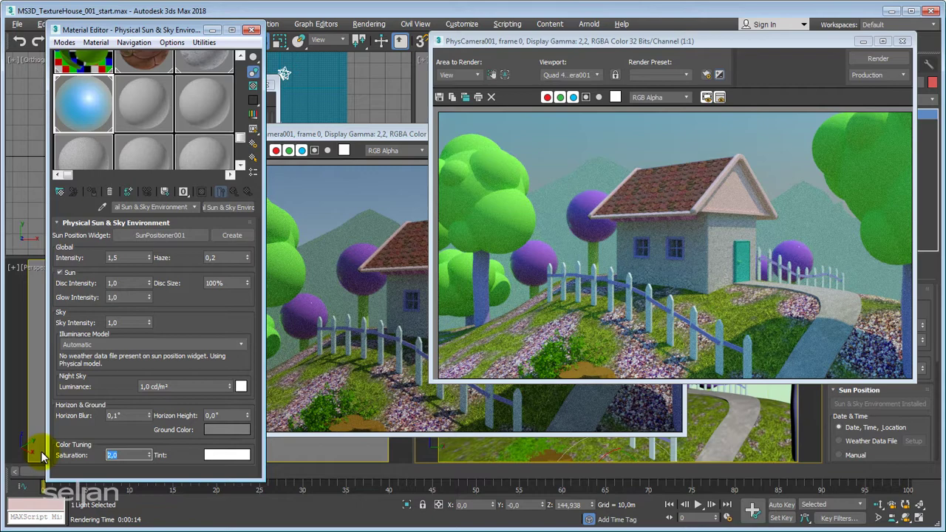
type("1")
key("Return")
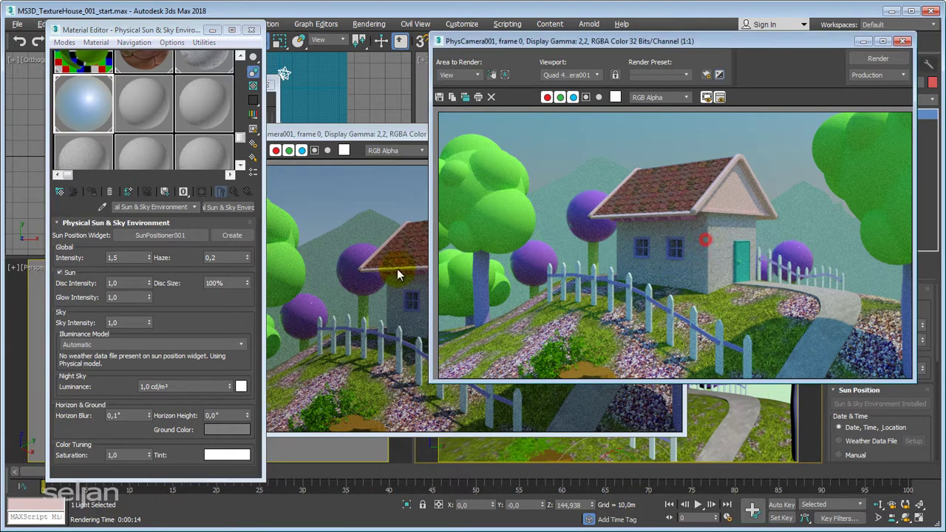
left_click(878, 59)
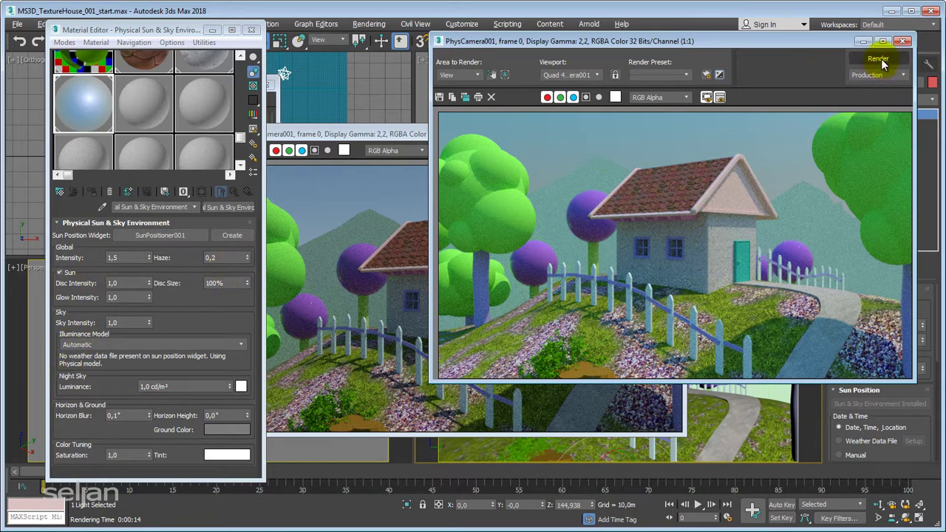
left_click(880, 61)
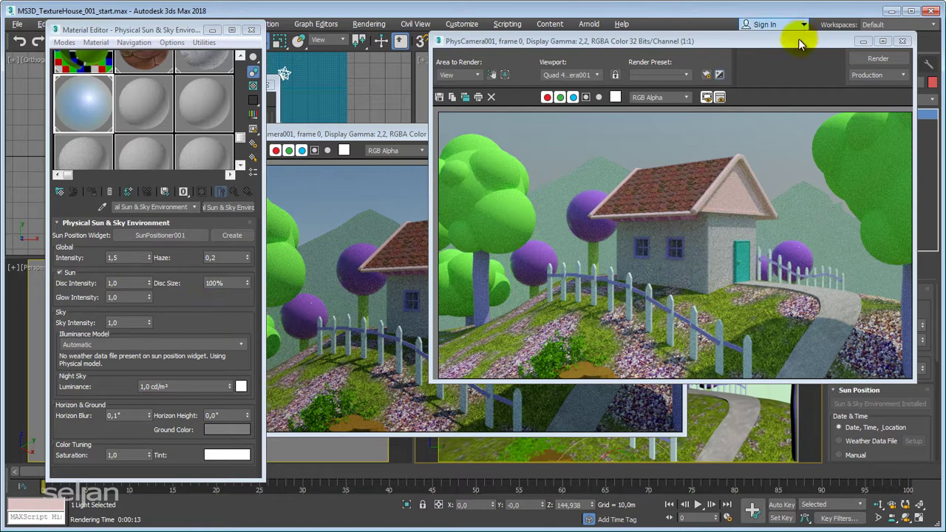
Examine the house walls and roof up close in the new PhysCamera001 render
left_click_drag(791, 45, 528, 86)
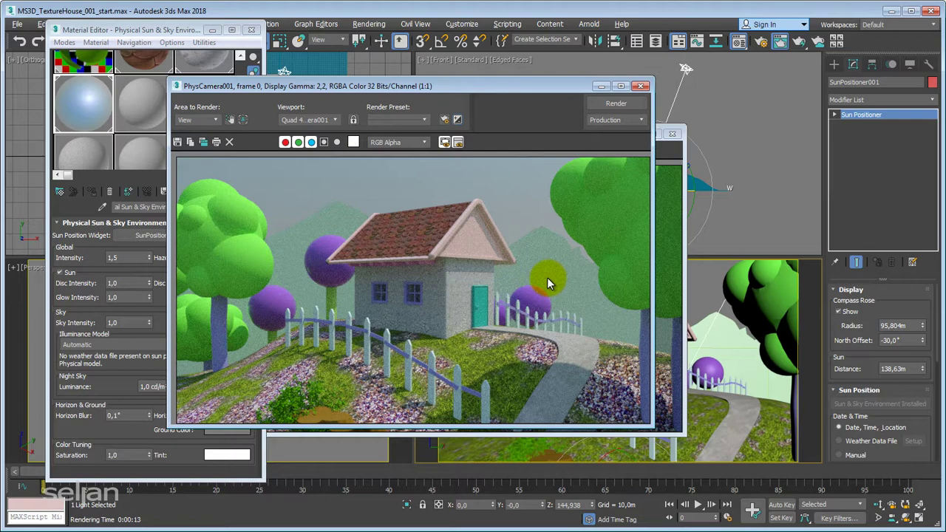
scroll(441, 283, "up", 1)
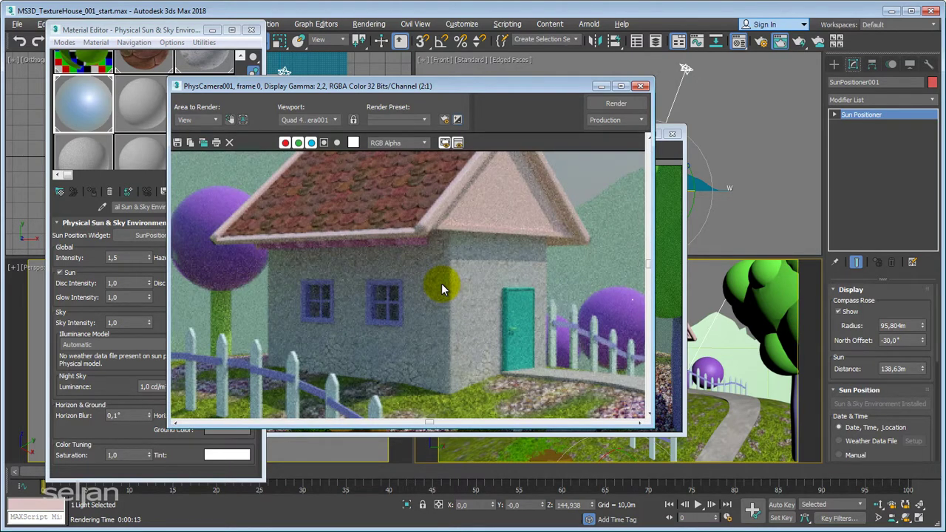
middle_click_drag(466, 262, 460, 267)
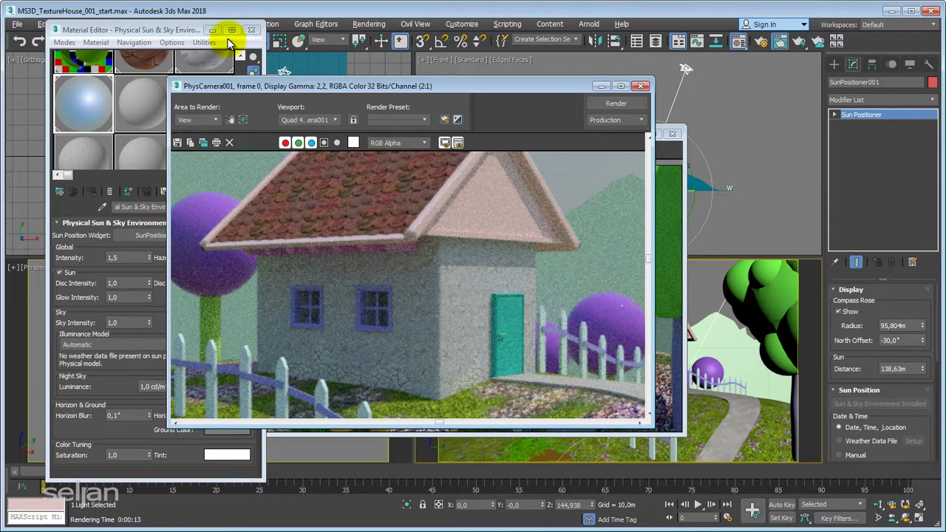
Close the Material Editor and the old cloned render, and return the current render to 1:1 display
left_click(251, 29)
left_click_drag(377, 87, 249, 129)
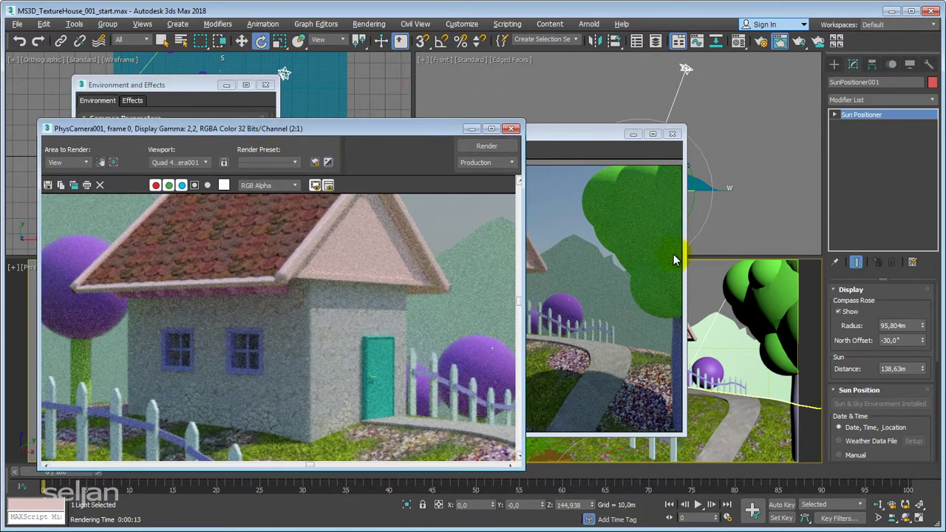
left_click(675, 259)
left_click(675, 137)
left_click_drag(417, 130, 427, 135)
left_click_drag(337, 129, 328, 97)
scroll(380, 280, "down", 1)
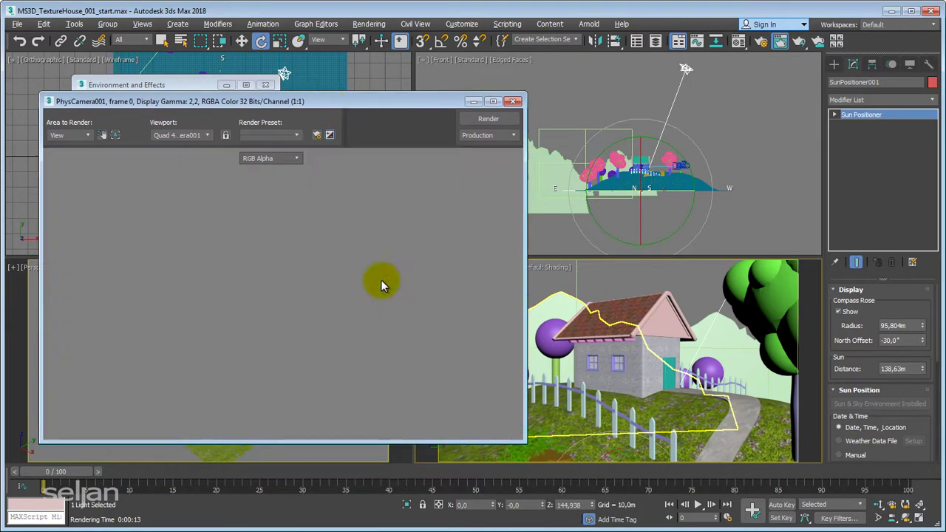
Clone the current render window and arrange both copies for comparison, closing the Environment and Effects dialog
left_click(74, 158)
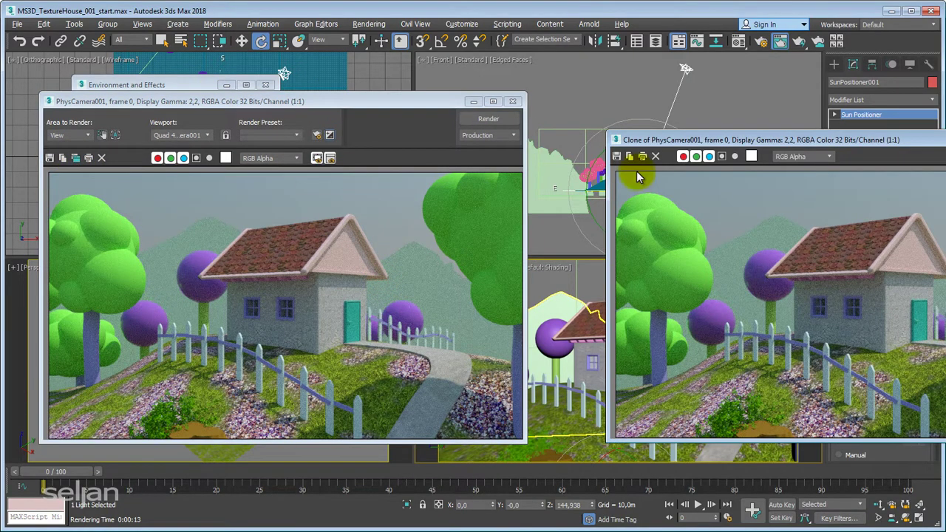
mouse_move(702, 132)
left_mouse_down()
mouse_move(337, 91)
mouse_move(82, 150)
left_mouse_up()
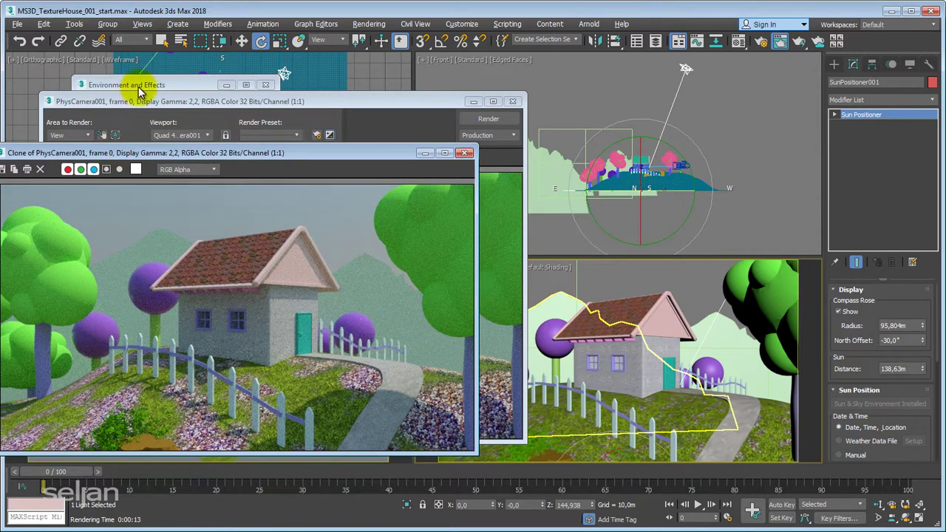
left_click_drag(137, 87, 129, 79)
left_click(254, 78)
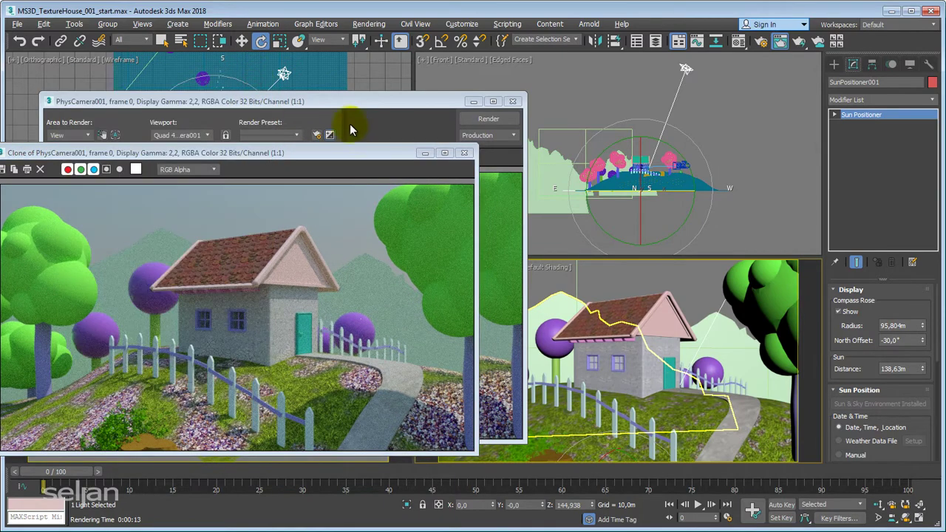
mouse_move(359, 99)
left_mouse_down()
mouse_move(414, 79)
mouse_move(480, 73)
left_mouse_up()
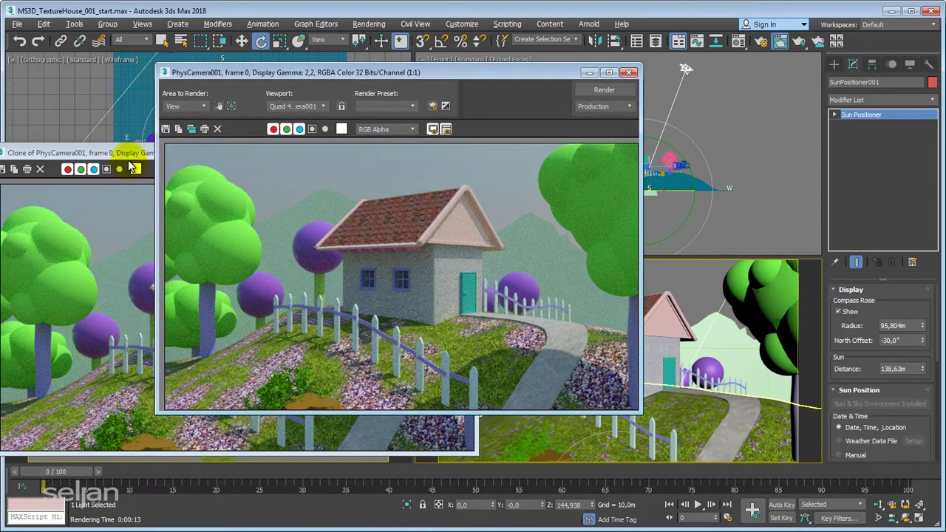
mouse_move(129, 145)
left_mouse_down()
mouse_move(145, 104)
mouse_move(140, 166)
mouse_move(172, 104)
left_mouse_up()
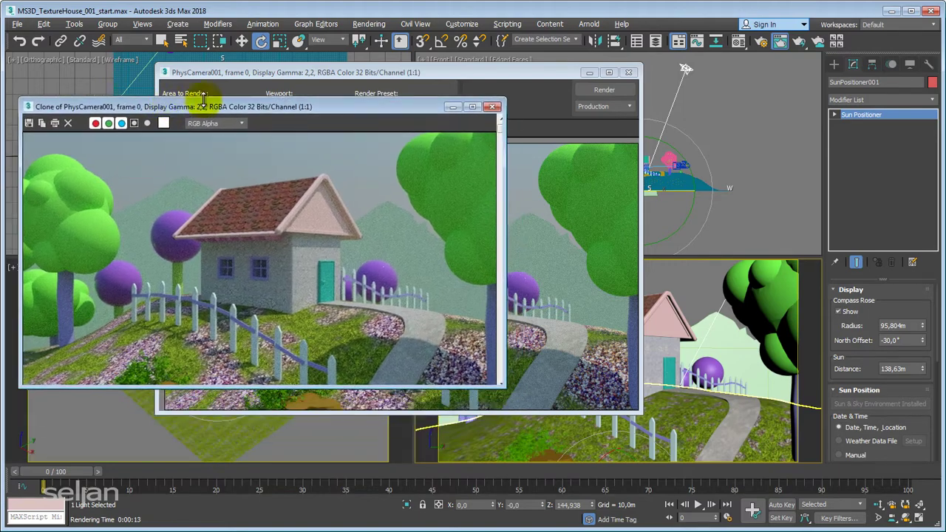
left_click_drag(346, 72, 406, 99)
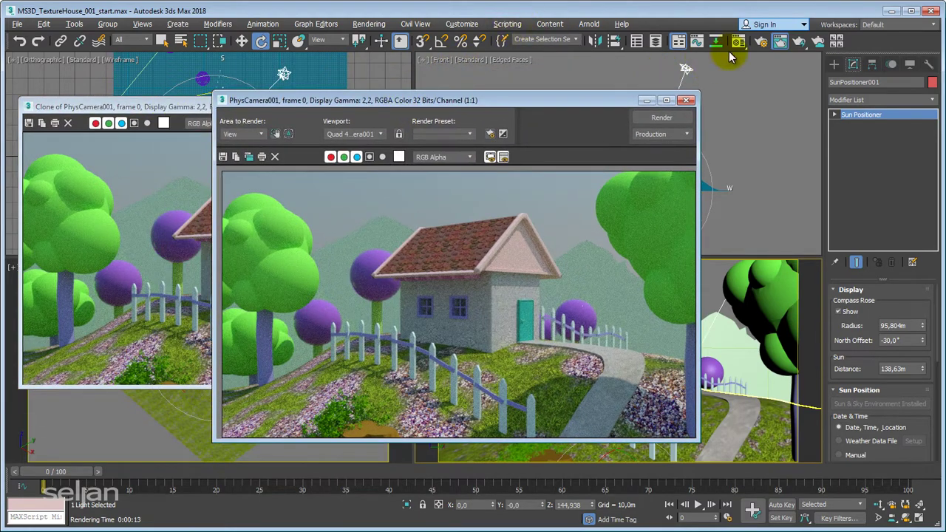
In the render setup, raise the ART Renderer's target quality to 28,5 dB
left_click(762, 46)
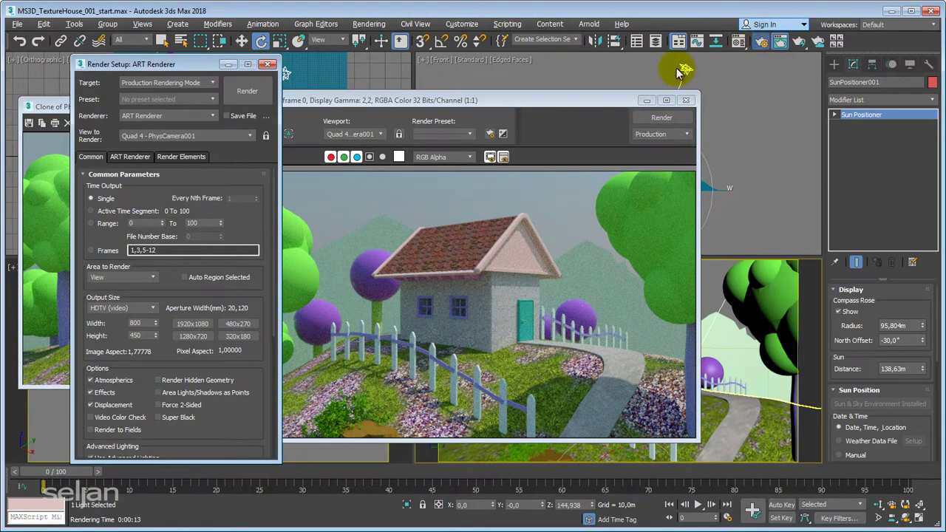
left_click_drag(198, 69, 599, 54)
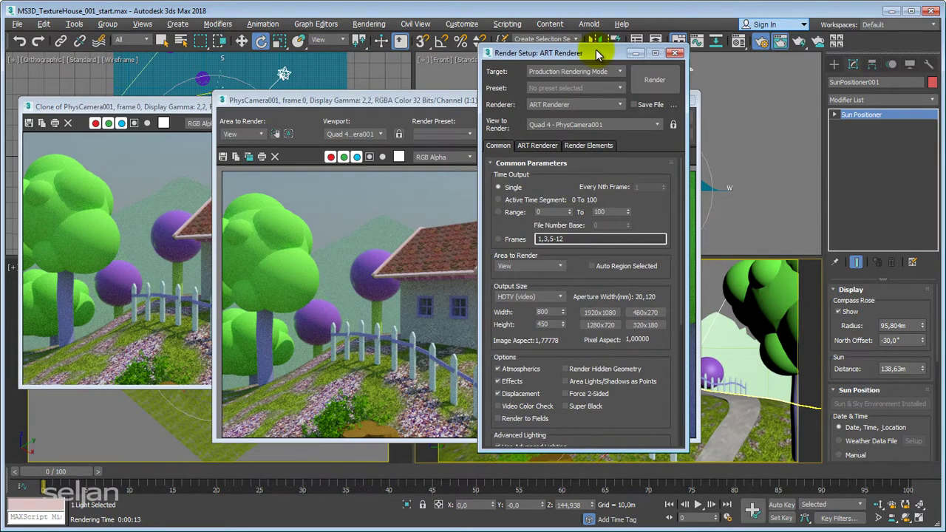
left_click(538, 146)
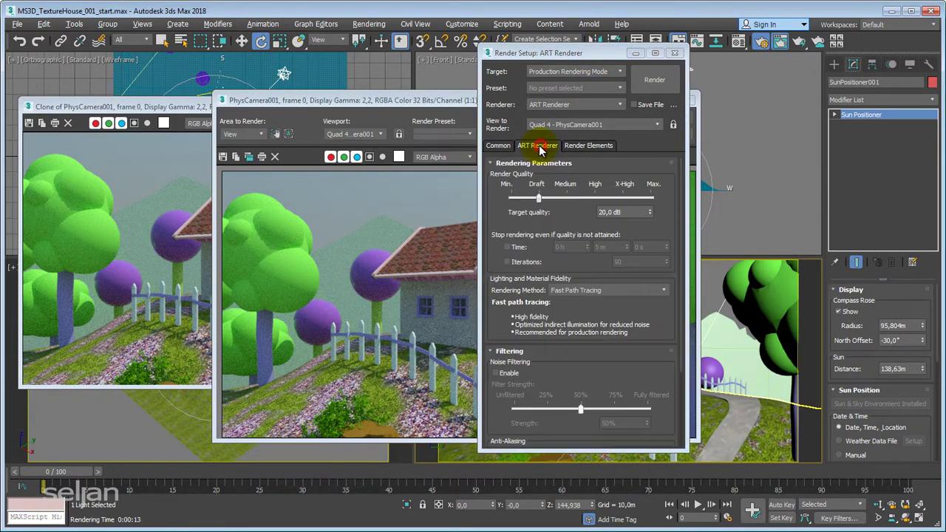
left_click(539, 198)
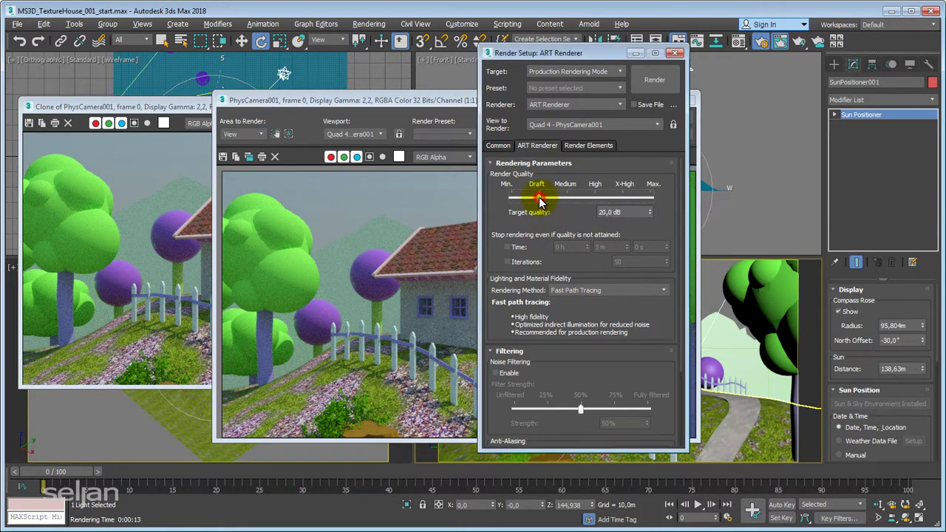
left_click_drag(539, 199, 578, 186)
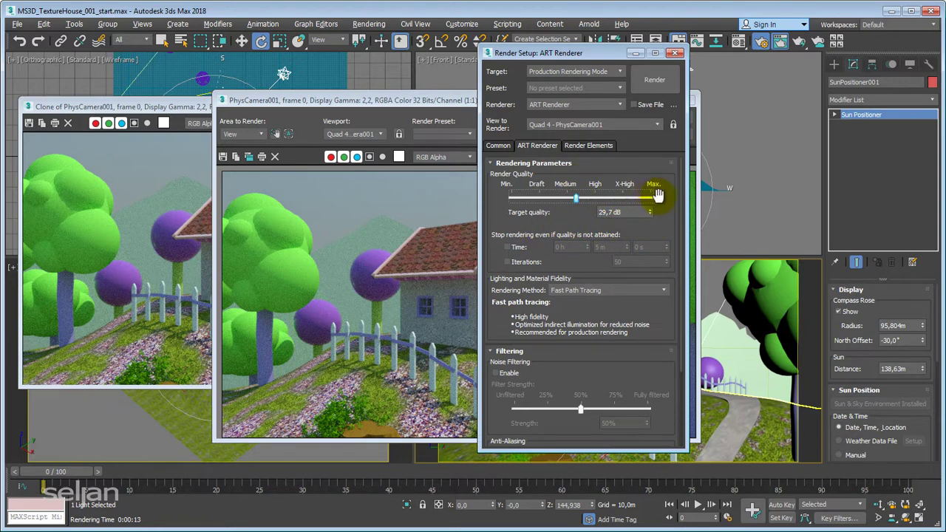
left_click(575, 200)
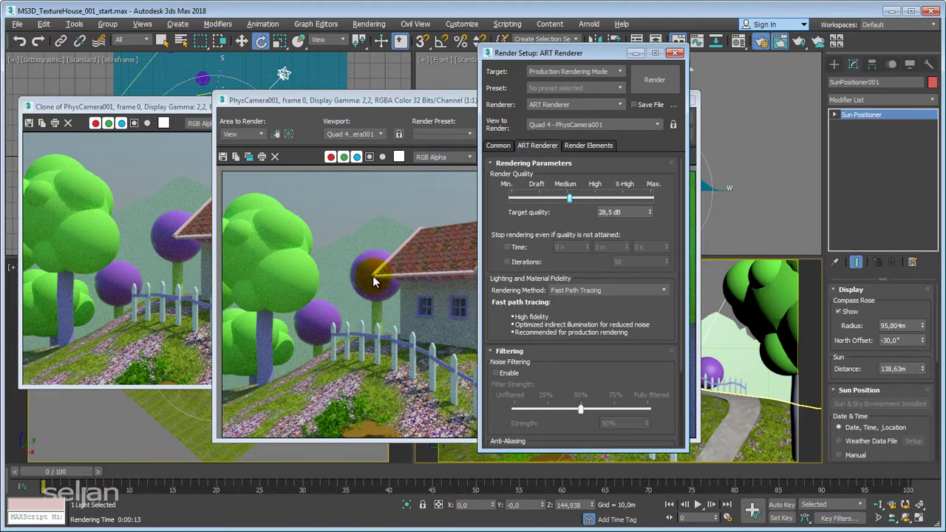
Render the PhysCamera001 view with the raised ART target quality
left_click_drag(586, 56, 616, 51)
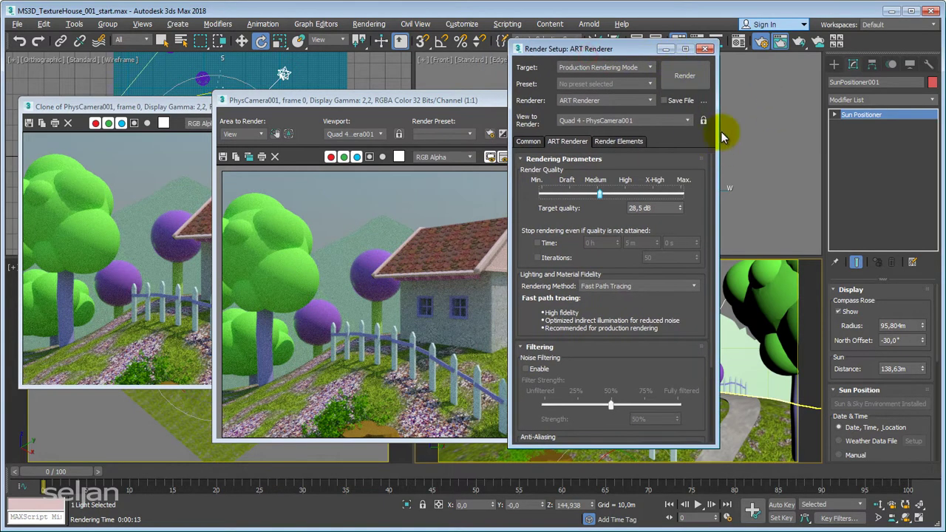
left_click(682, 77)
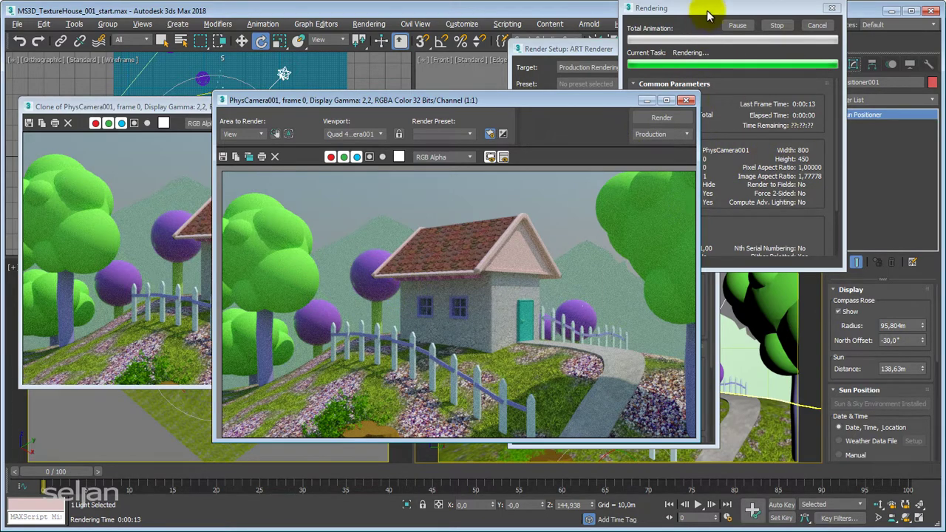
left_click_drag(709, 7, 721, 64)
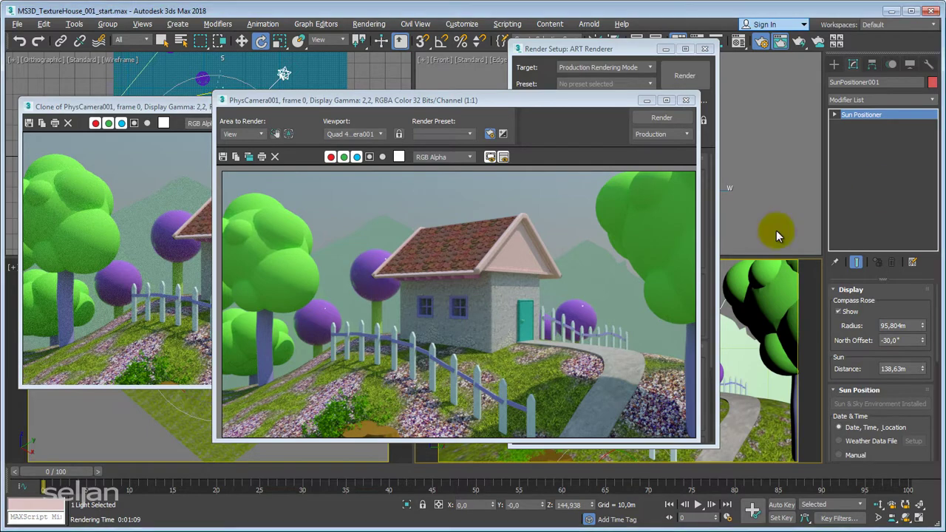
Compare the noise around the purple tree and house wall at 4:1 in the new render and the draft-quality clone
scroll(386, 320, "up", 2)
scroll(376, 264, "up", 1)
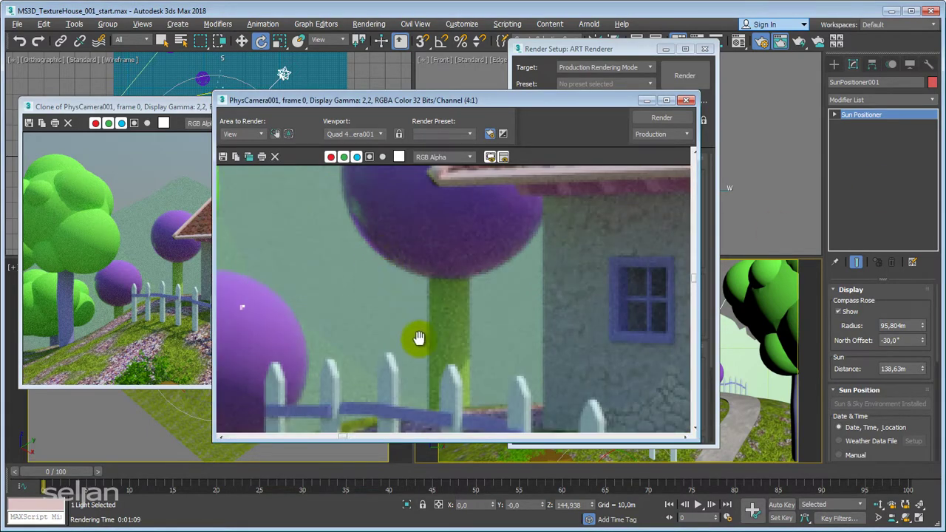
scroll(418, 333, "up", 1)
middle_click_drag(468, 281, 490, 274)
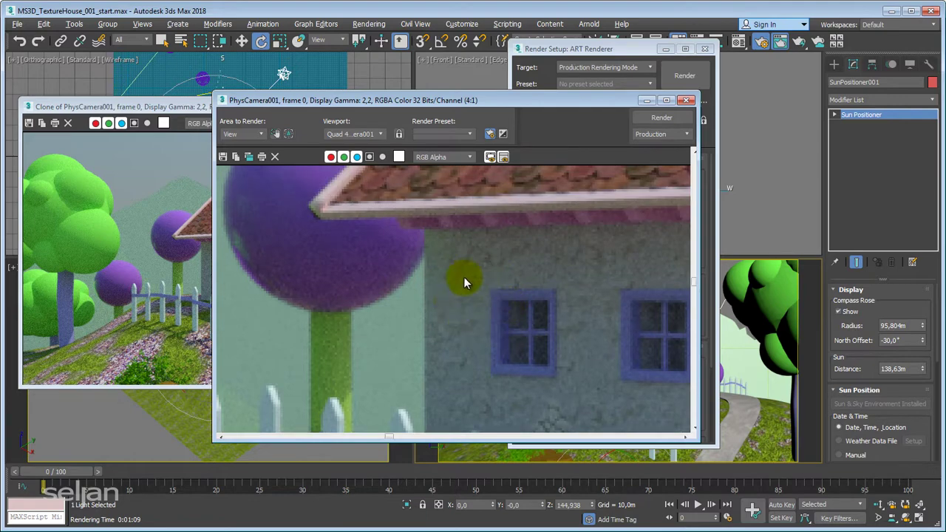
left_click(137, 265)
scroll(185, 266, "up", 2)
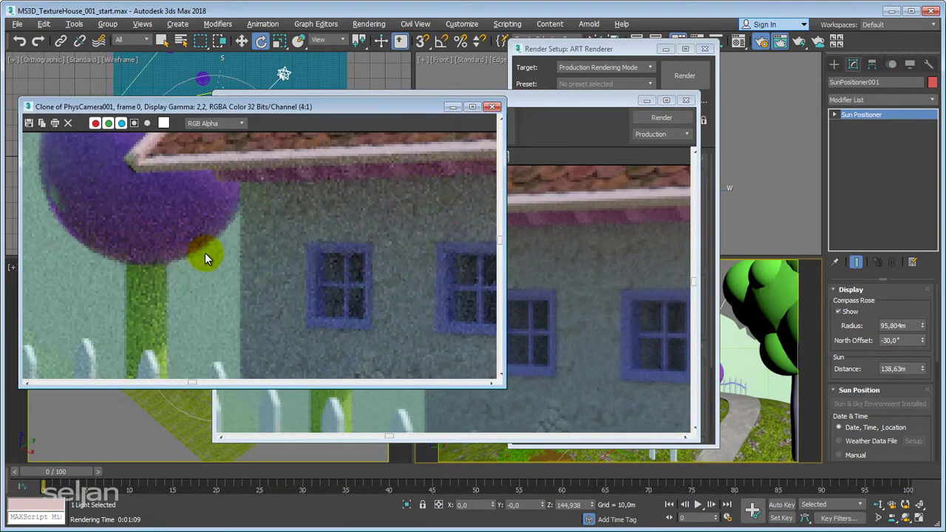
middle_click_drag(206, 259, 196, 291)
mouse_move(541, 104)
left_mouse_down()
mouse_move(756, 126)
mouse_move(808, 82)
mouse_move(791, 81)
left_mouse_up()
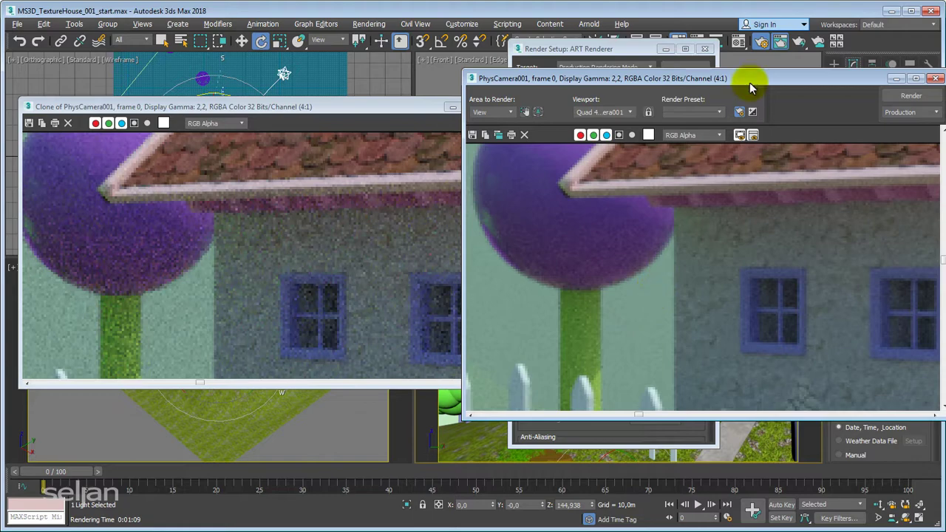
Examine the higher-quality render's roof, windows, tree trunks and fence at different magnifications for remaining noise
left_click_drag(749, 83, 558, 145)
scroll(594, 308, "down", 3)
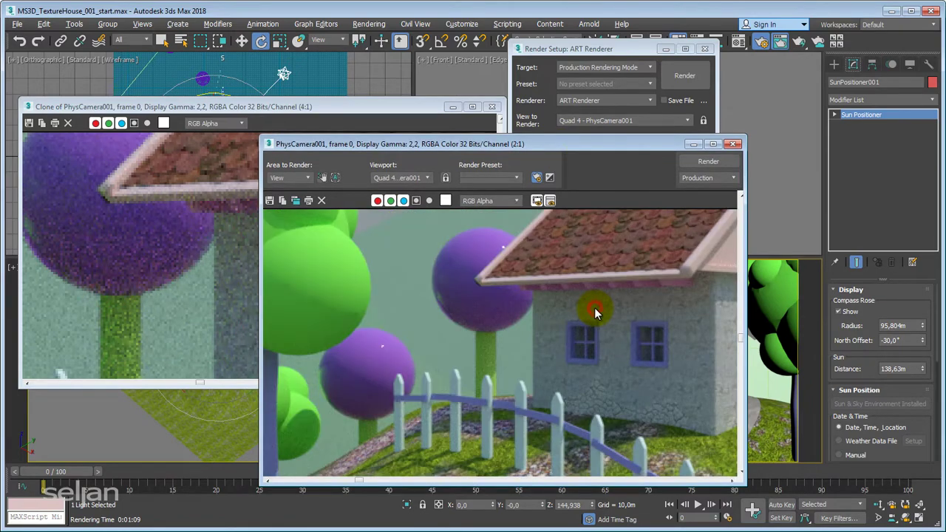
scroll(523, 337, "up", 2)
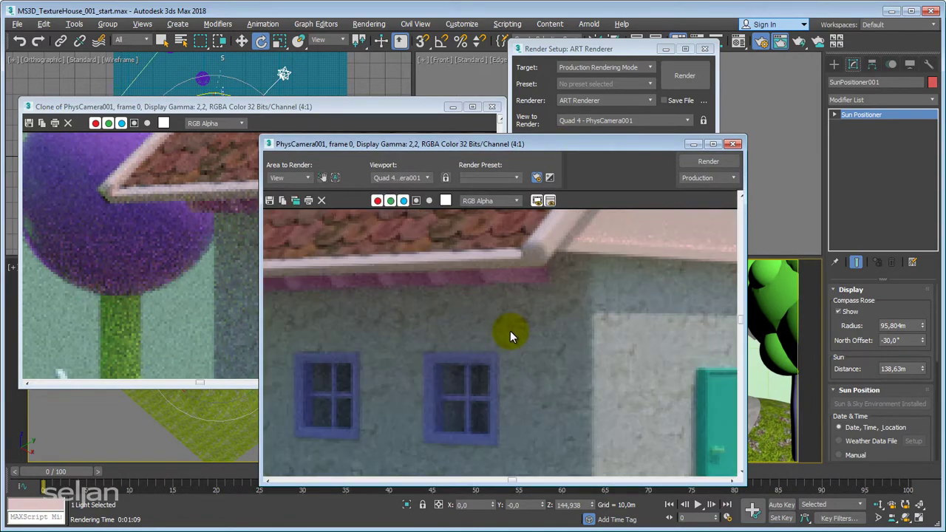
middle_click_drag(431, 306, 579, 316)
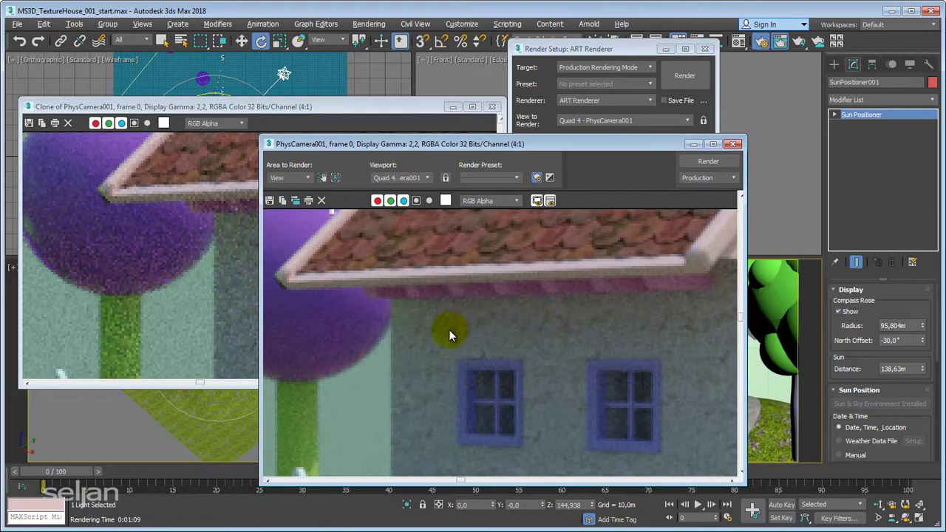
scroll(450, 335, "down", 1)
middle_click_drag(405, 342, 436, 366)
scroll(352, 314, "up", 1)
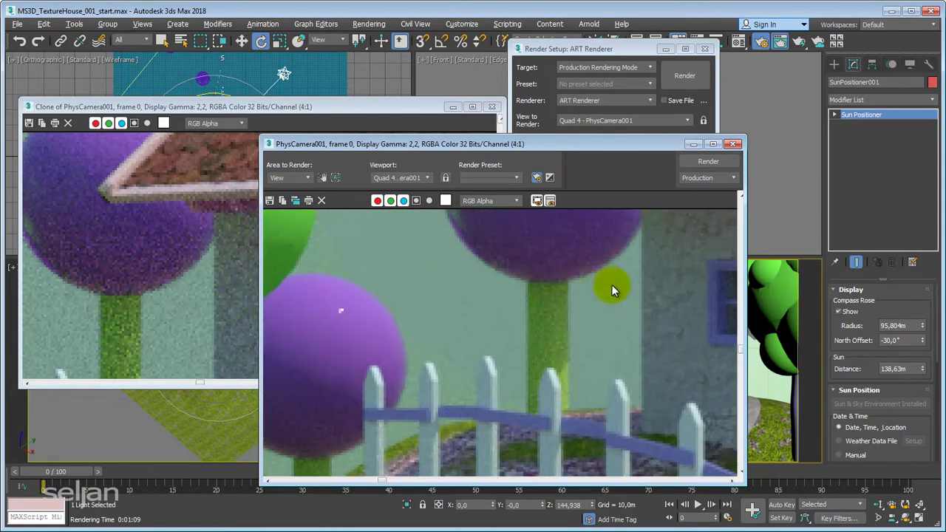
middle_click_drag(611, 290, 555, 284)
Clone the higher-quality render and arrange it below the draft clone, with both showing the same purple tree area
mouse_move(625, 140)
left_mouse_down()
mouse_move(503, 163)
mouse_move(745, 194)
left_mouse_up()
left_click(397, 247)
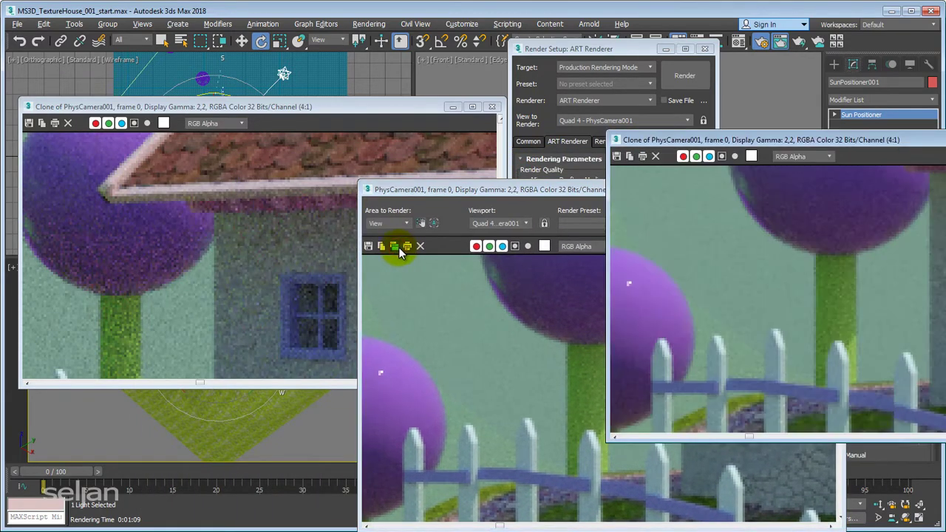
left_click_drag(836, 141, 250, 306)
left_click_drag(246, 101, 257, 47)
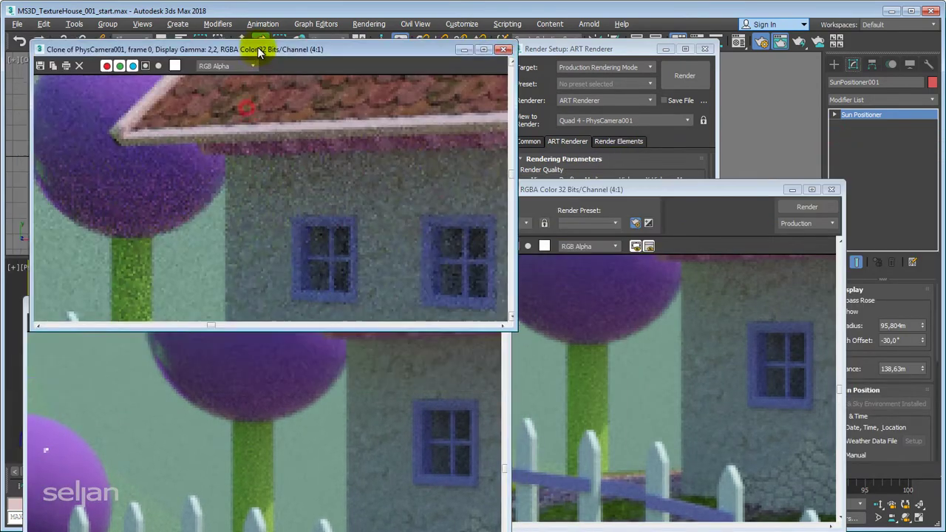
mouse_move(205, 208)
middle_mouse_down()
mouse_move(380, 190)
mouse_move(245, 207)
middle_mouse_up()
left_click(770, 221)
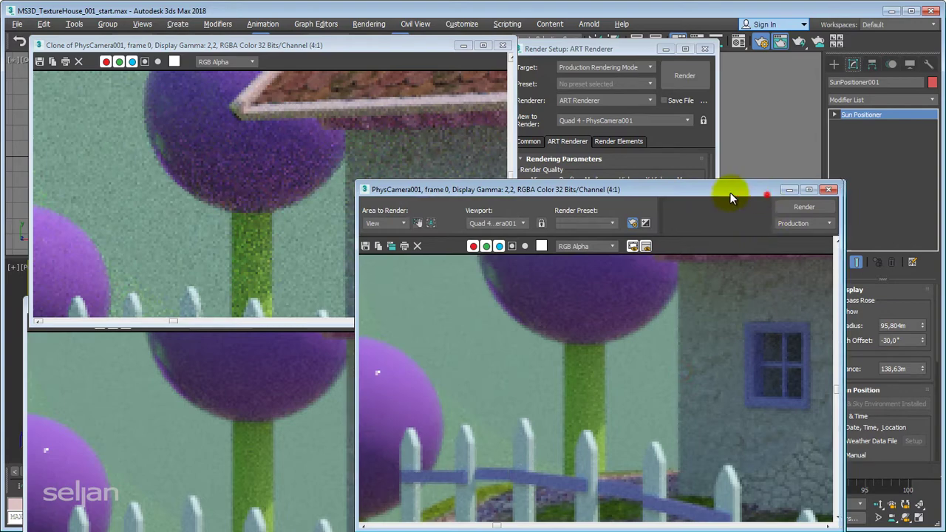
Lower the ART render target quality to 24,3 dB and enable noise filtering
left_click_drag(730, 192, 494, 185)
left_click_drag(618, 47, 737, 58)
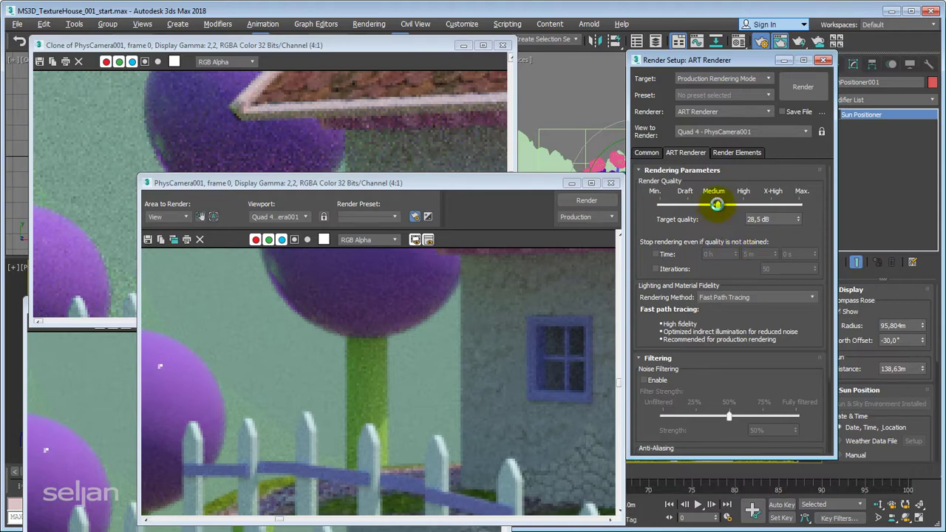
left_click_drag(716, 209, 690, 208)
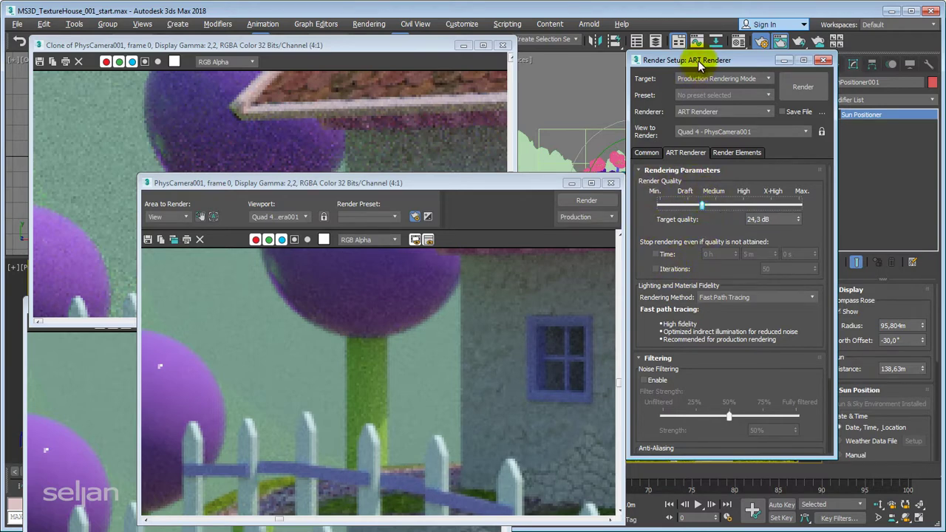
left_click_drag(691, 60, 705, 48)
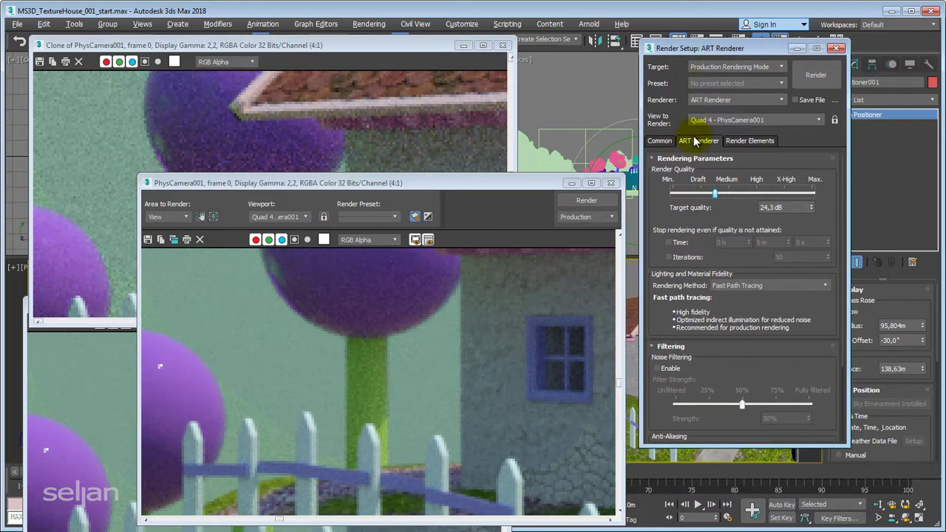
left_click(656, 369)
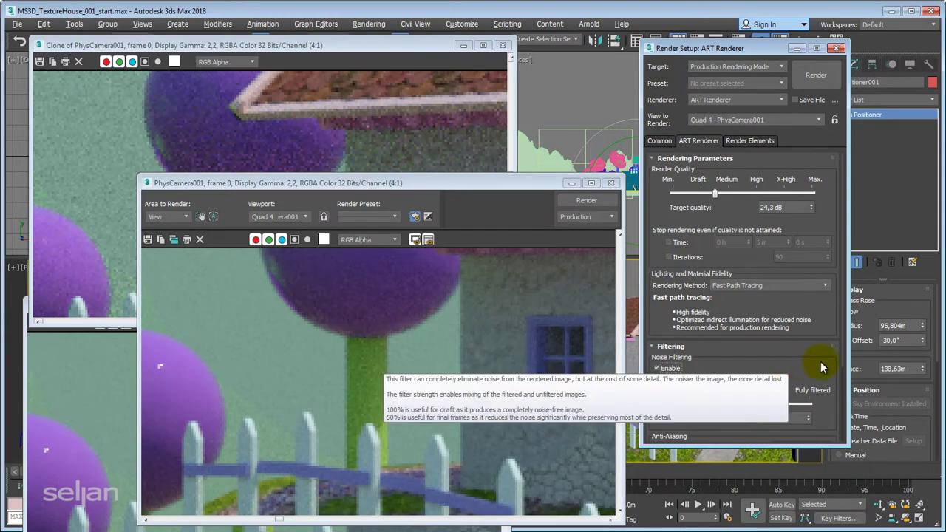
left_click_drag(752, 57, 750, 47)
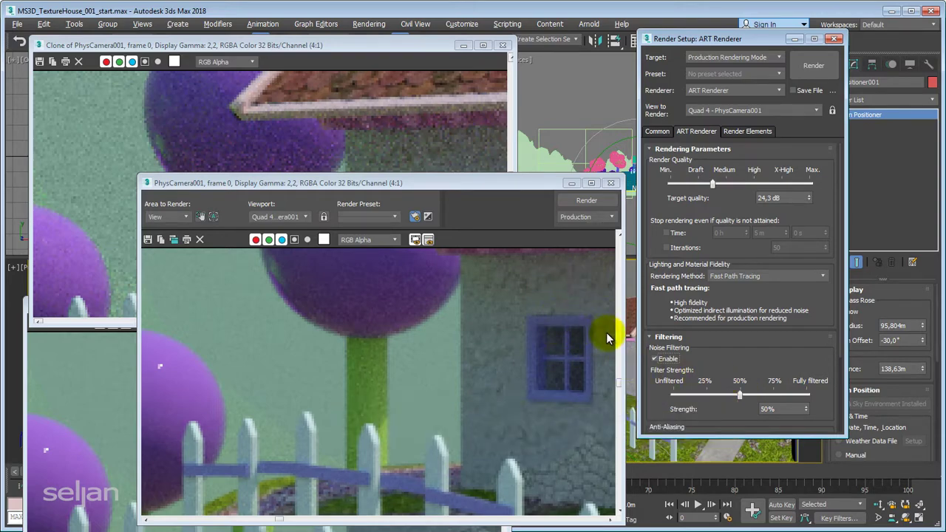
Arrange the render window beside its unfiltered clone and render PhysCamera001 with noise filtering at 50% strength
left_click_drag(411, 184, 481, 63)
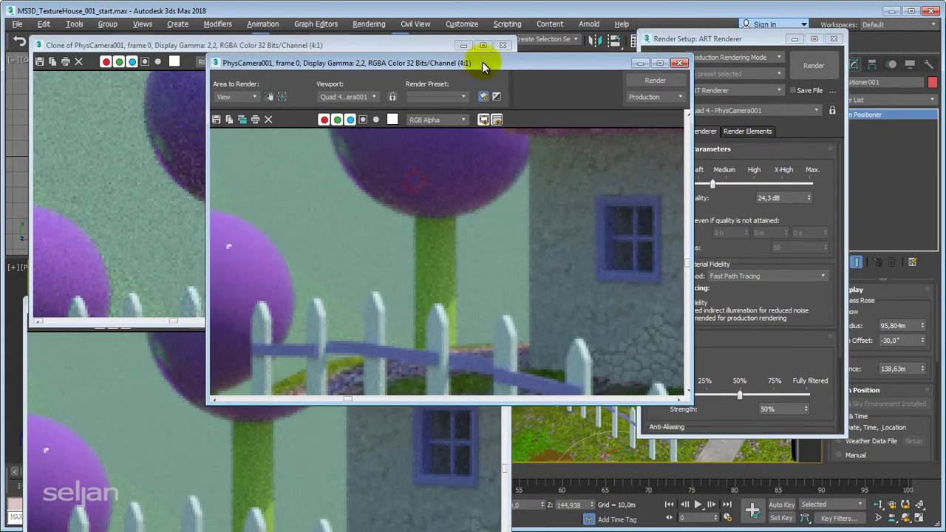
left_click(72, 387)
mouse_move(110, 306)
left_mouse_down()
mouse_move(197, 225)
mouse_move(171, 331)
mouse_move(164, 104)
mouse_move(162, 117)
left_mouse_up()
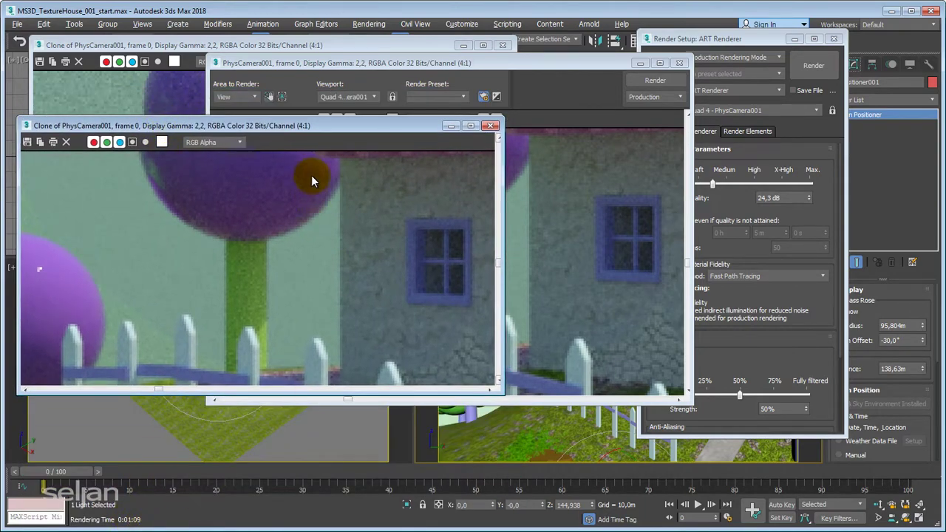
left_click_drag(331, 128, 342, 253)
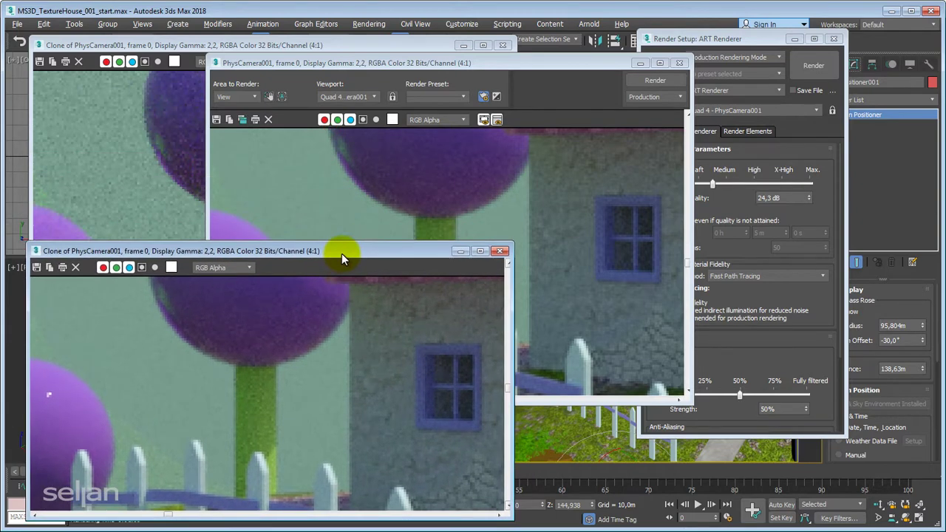
left_click_drag(555, 65, 528, 71)
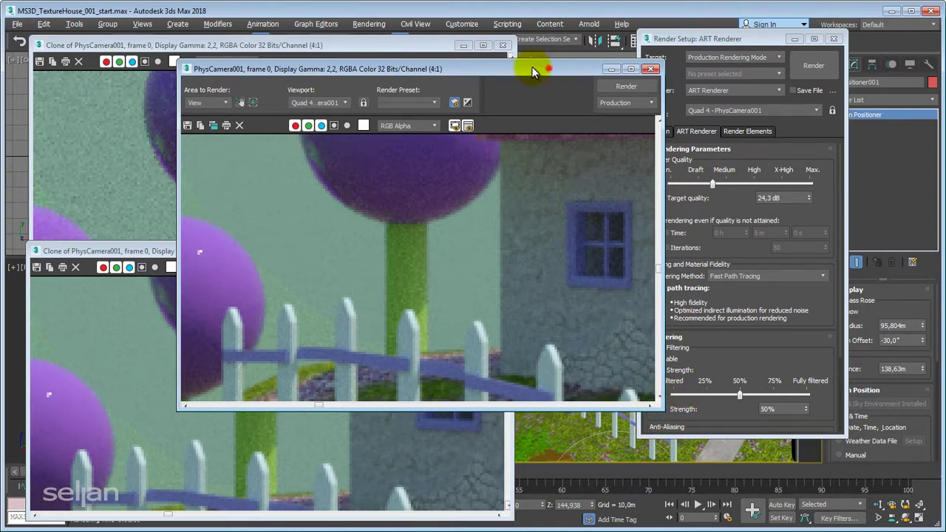
left_click_drag(537, 68, 511, 87)
left_click(560, 97)
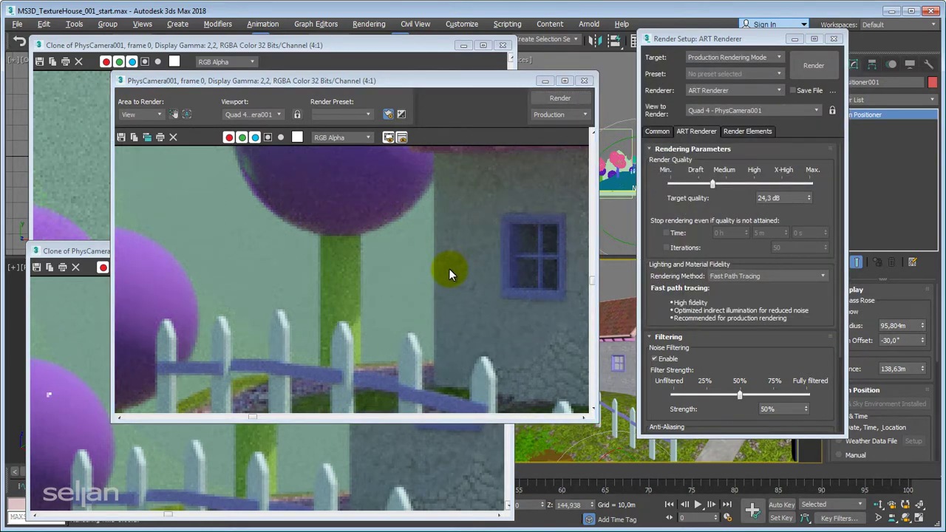
Compare the noise-filtered render with the unfiltered clone at 4:1 around the purple tree, the fence and the cracked wall base
left_click_drag(392, 79, 451, 60)
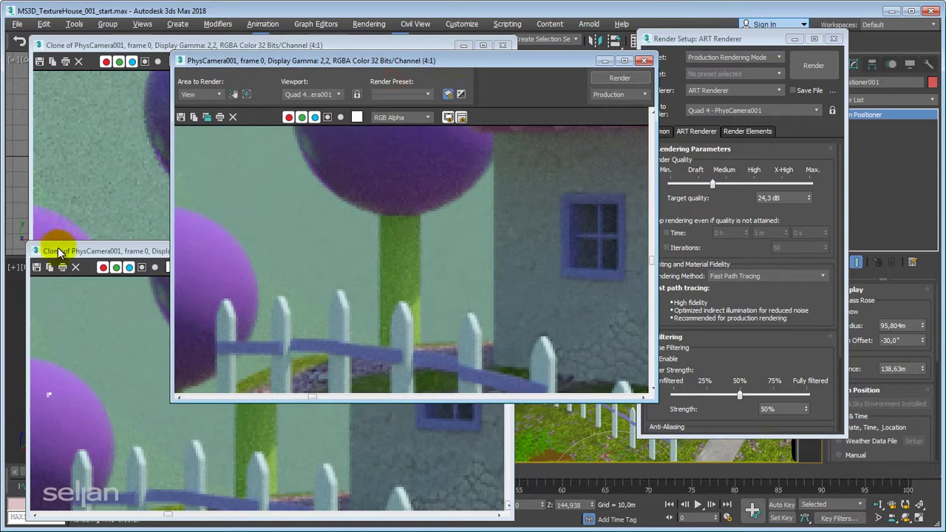
mouse_move(63, 251)
left_mouse_down()
mouse_move(89, 227)
mouse_move(51, 201)
left_mouse_up()
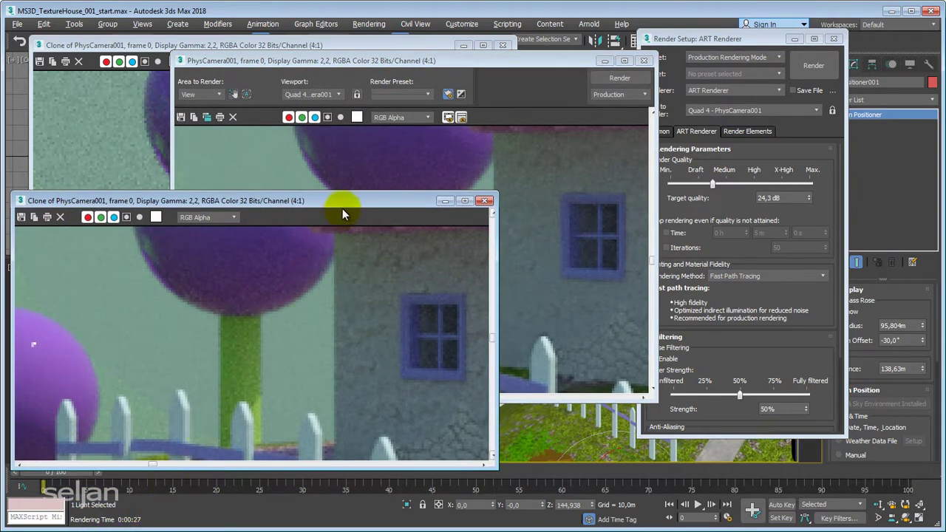
left_click_drag(346, 203, 361, 258)
middle_click_drag(294, 357, 316, 398)
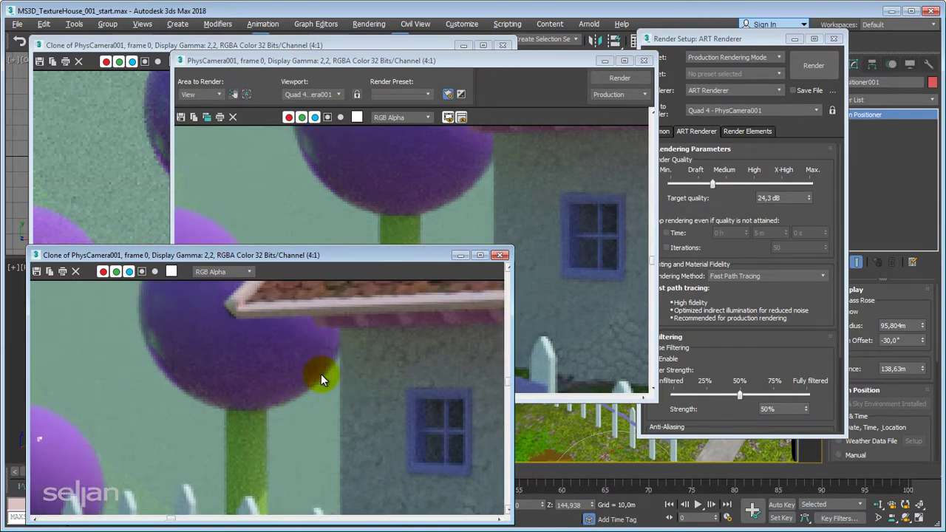
left_click(509, 190)
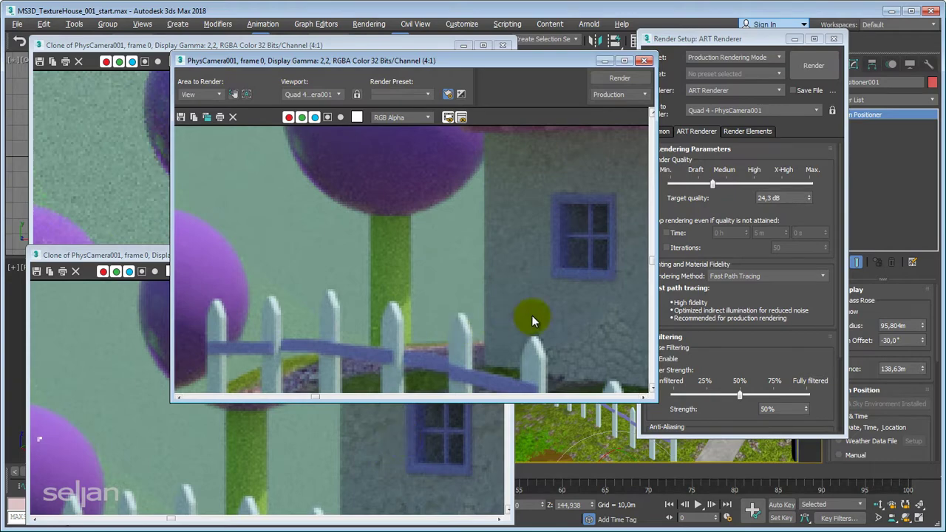
middle_click_drag(532, 317, 425, 245)
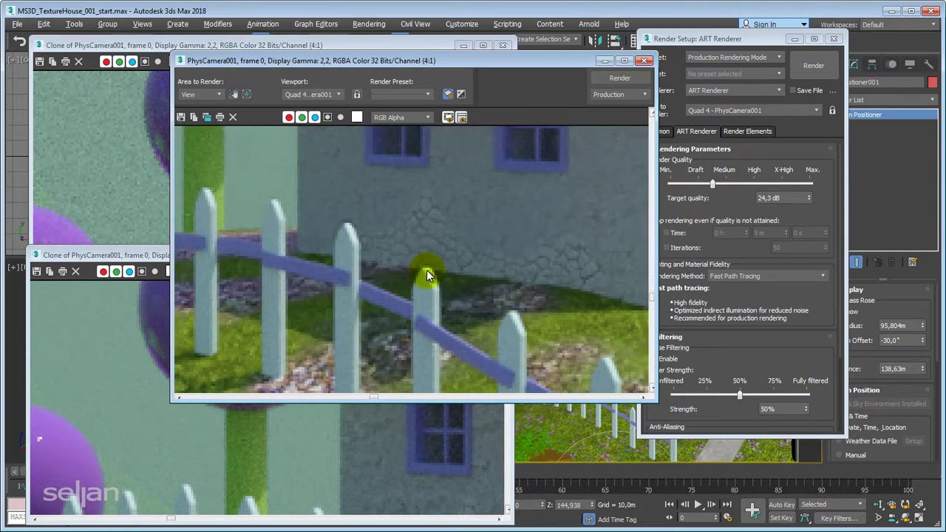
left_click(340, 456)
mouse_move(296, 387)
middle_mouse_down()
mouse_move(233, 327)
mouse_move(374, 370)
mouse_move(367, 388)
middle_mouse_up()
Compare the wall and window detail in the filtered render and the unfiltered clone, and view the filtered house at 2:1
left_click(567, 195)
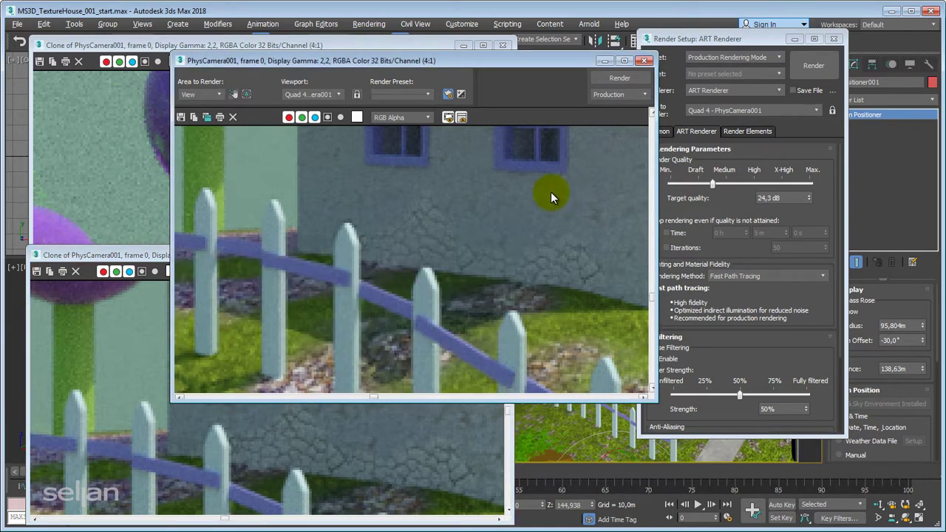
middle_click_drag(551, 197, 529, 267)
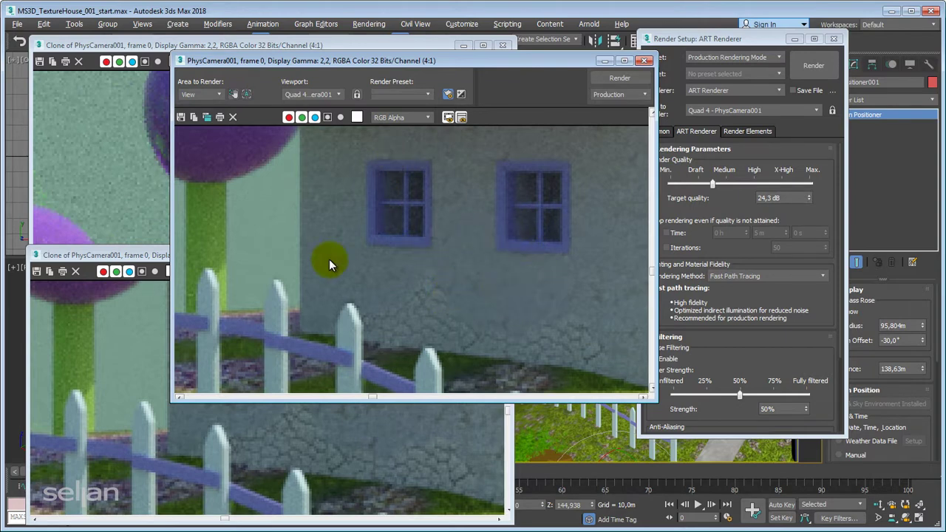
left_click(323, 441)
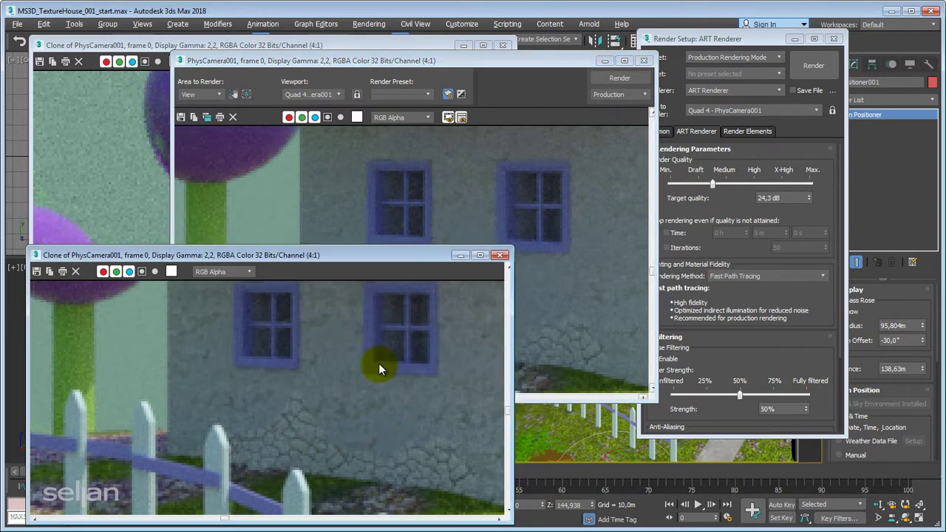
middle_click_drag(379, 363, 341, 398)
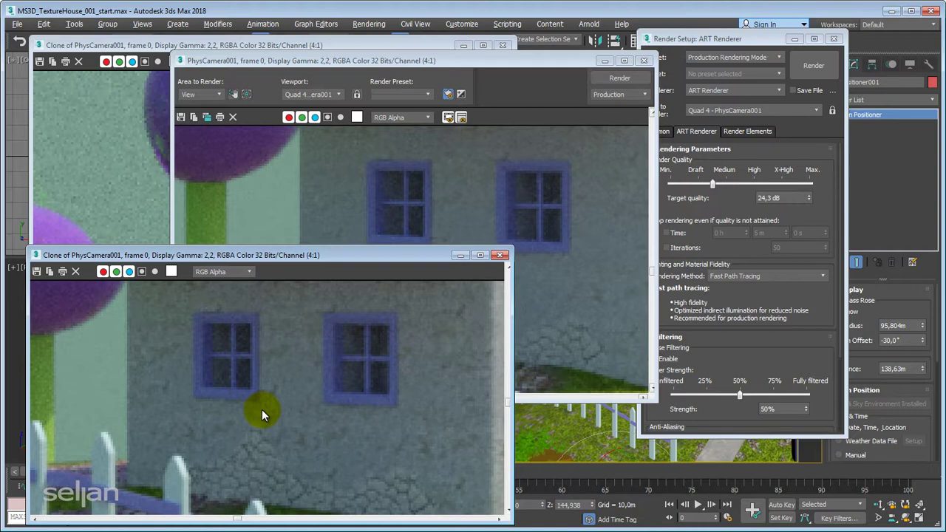
left_click(428, 185)
mouse_move(461, 212)
middle_mouse_down()
mouse_move(486, 279)
mouse_move(489, 234)
middle_mouse_up()
scroll(436, 258, "down", 2)
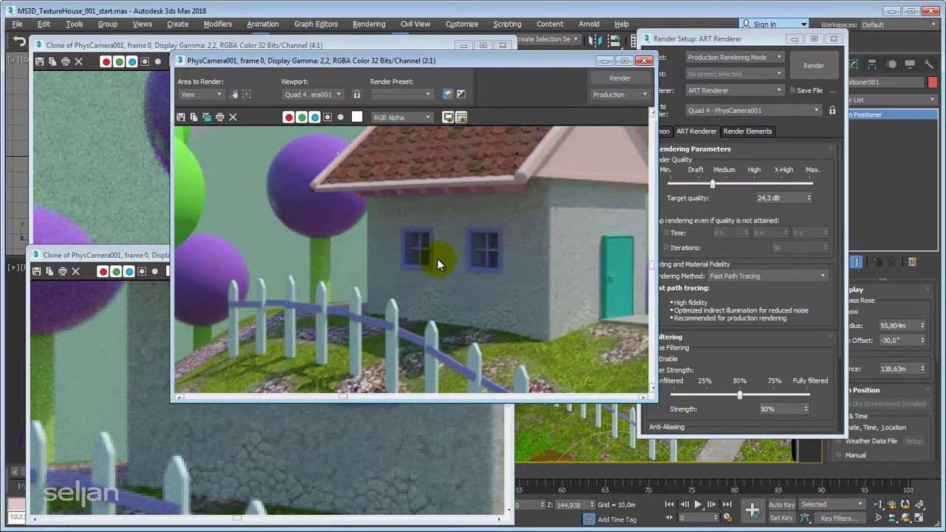
Raise the ART target quality to 29,0 dB and reduce the noise filter strength to 38%
left_click_drag(559, 59, 470, 94)
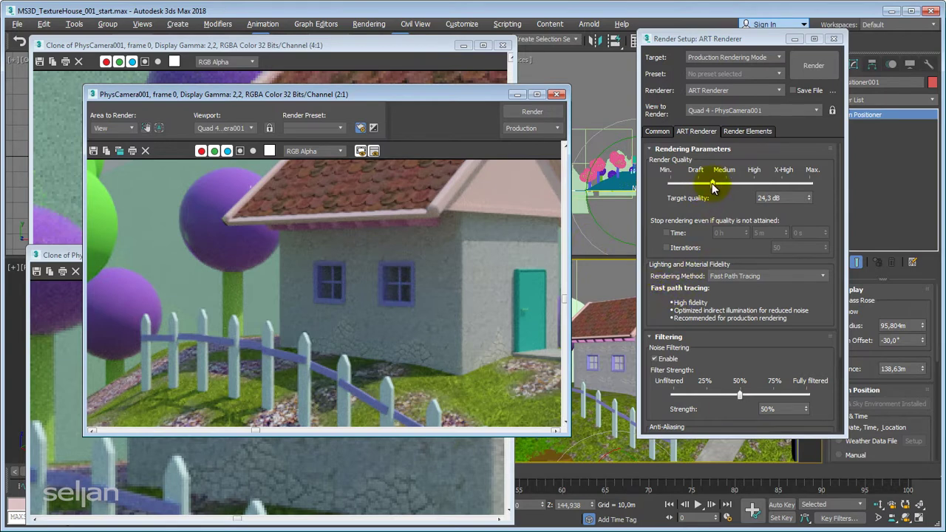
left_click_drag(712, 185, 730, 191)
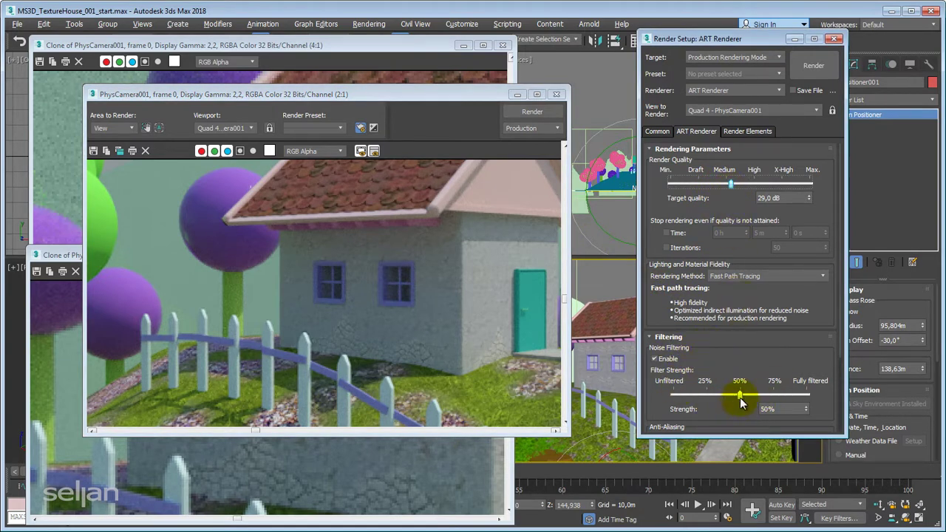
left_click_drag(739, 395, 723, 401)
left_click(394, 295)
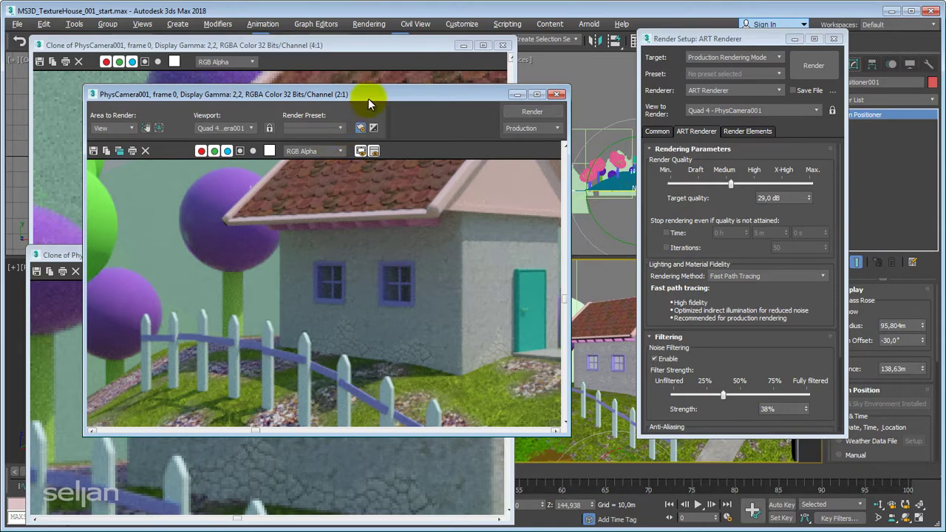
Switch the area to render from the full view to Region
left_click_drag(368, 98, 376, 88)
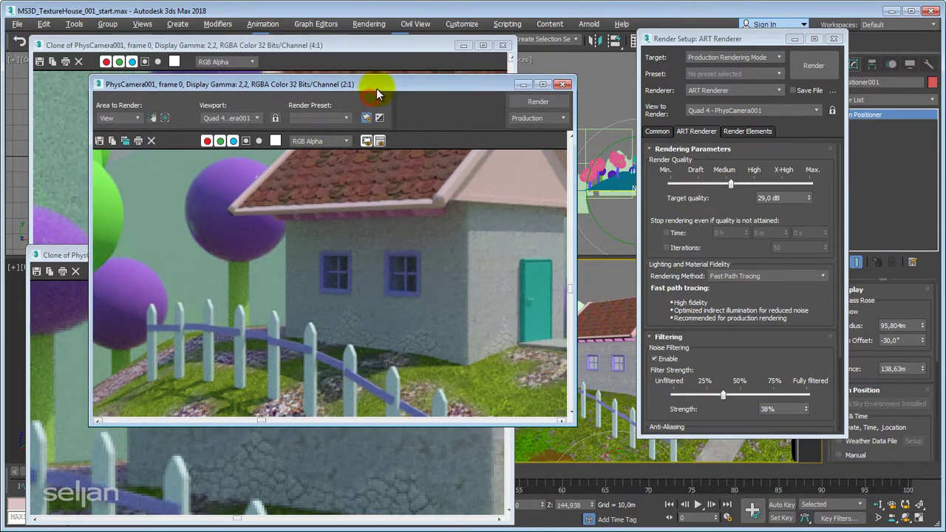
left_click(118, 116)
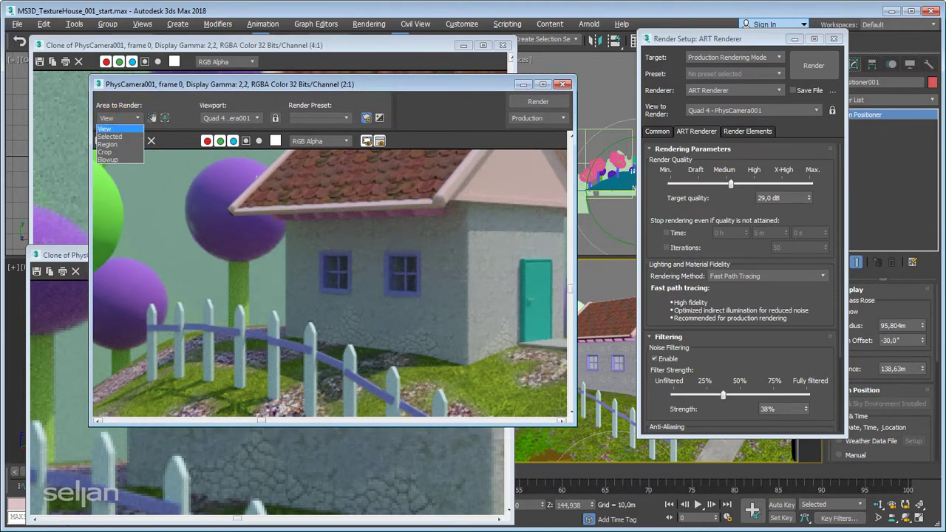
left_click(107, 124)
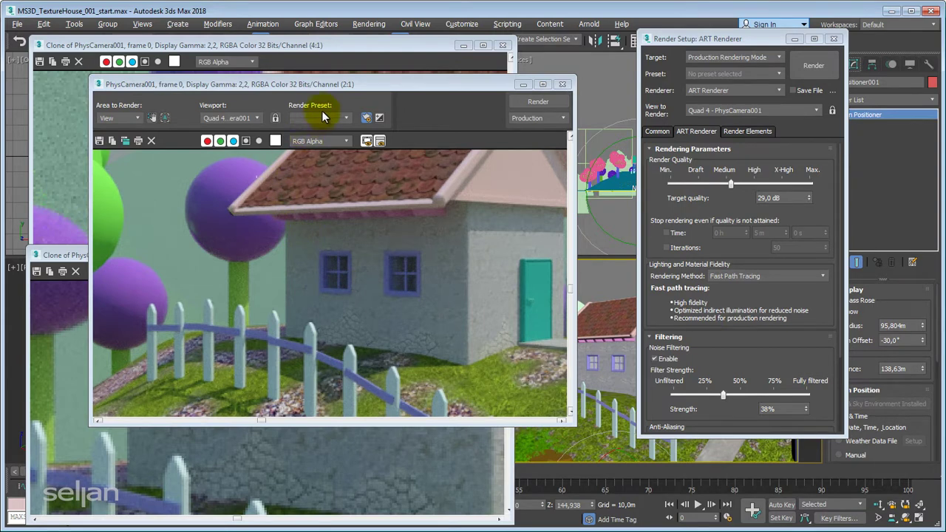
left_click_drag(338, 86, 320, 80)
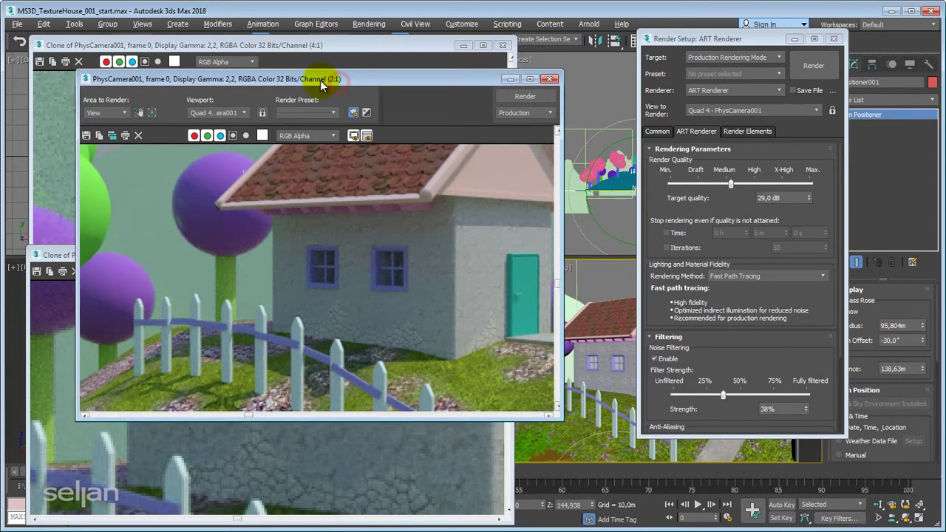
left_click(112, 116)
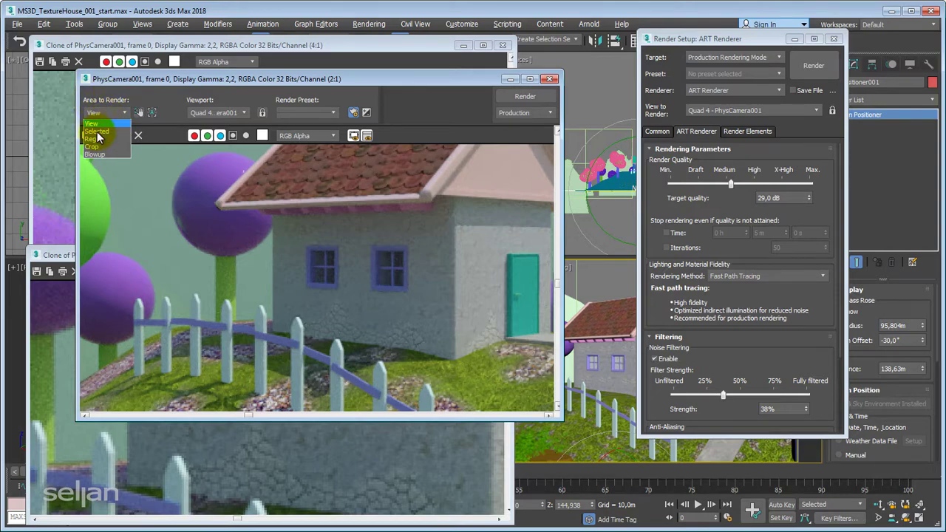
left_click(97, 141)
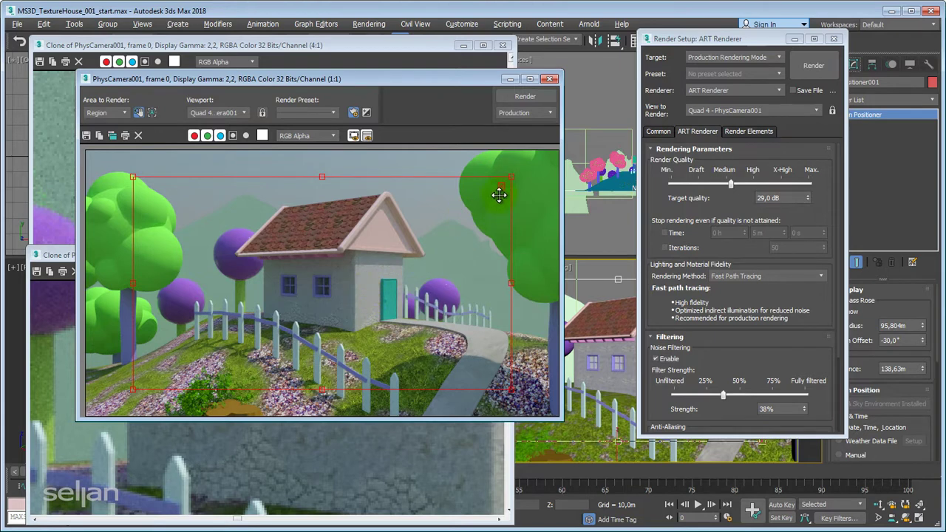
Shrink the render region and place it over the house corner, including part of the left window and the fence
left_click_drag(509, 178, 318, 282)
left_click_drag(251, 337, 302, 328)
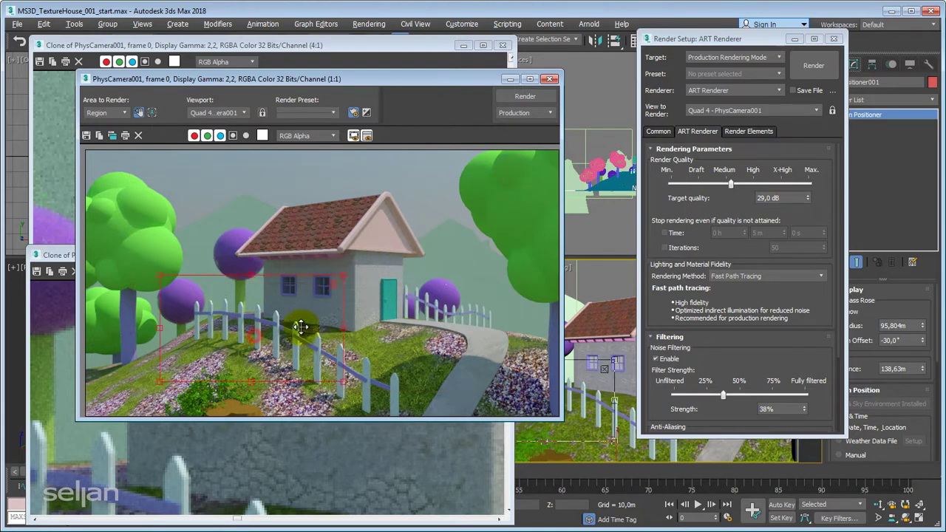
left_click(186, 276)
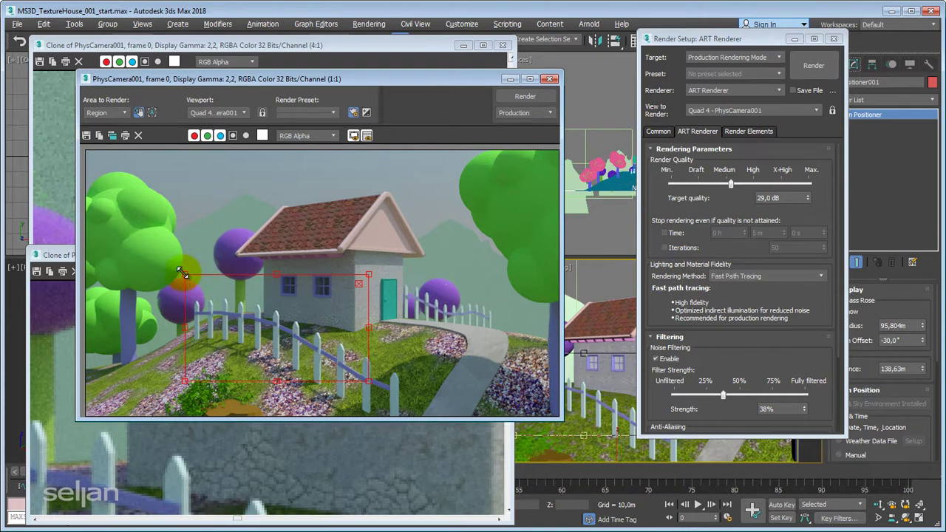
left_click_drag(182, 273, 314, 309)
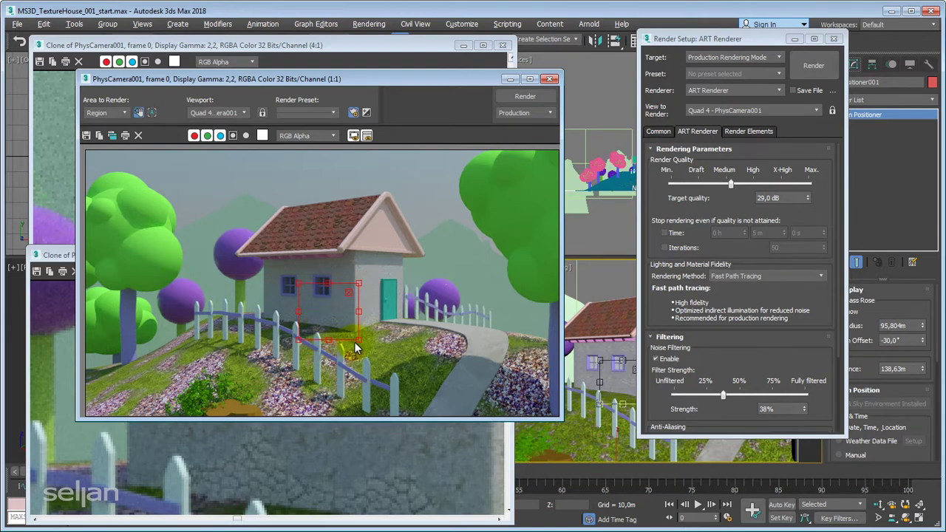
left_click_drag(358, 339, 261, 309)
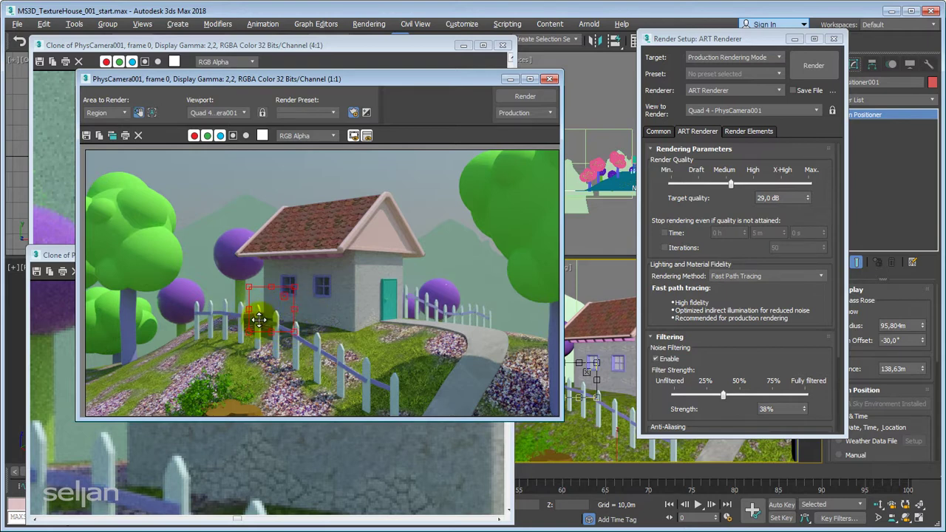
Render the small region with the new quality and filter settings, and set the area to render back to View
left_click(524, 97)
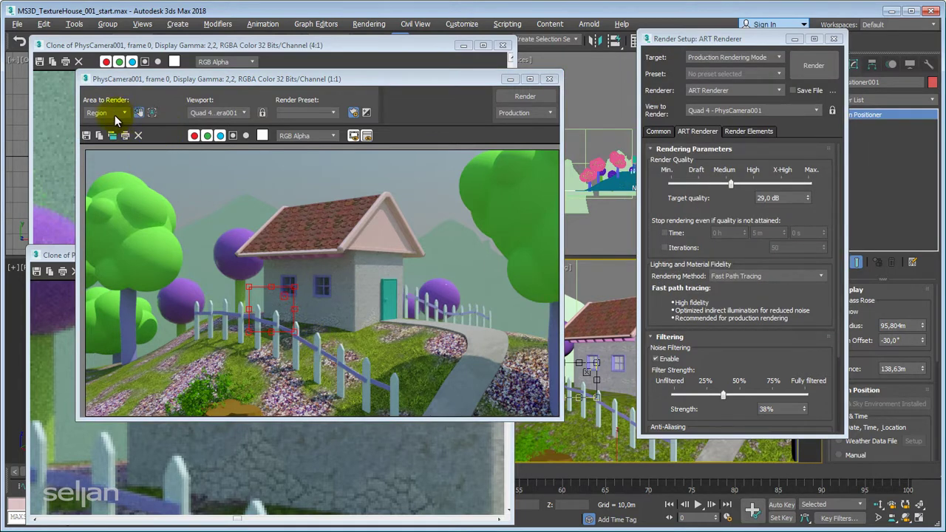
left_click(112, 114)
left_click(103, 123)
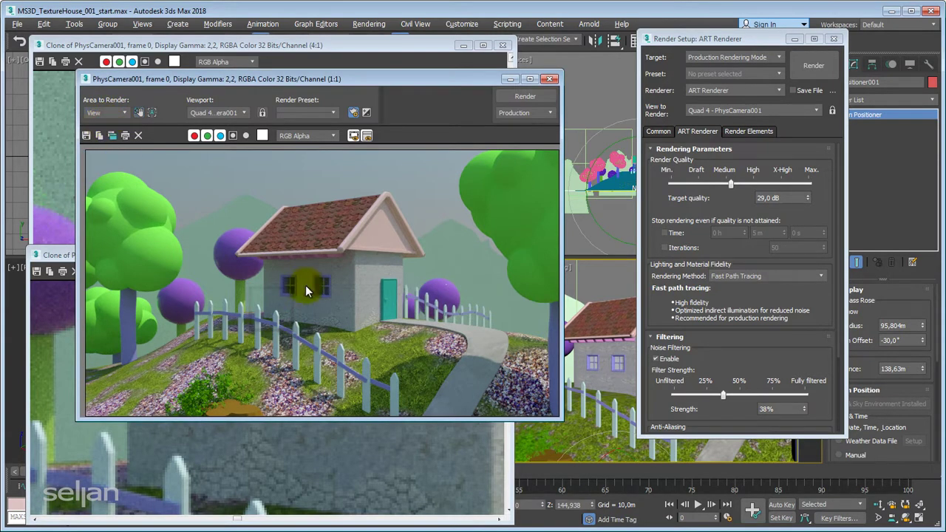
Examine the re-rendered region around the left window, wall and fence up close against the surrounding render
scroll(291, 323, "up", 6)
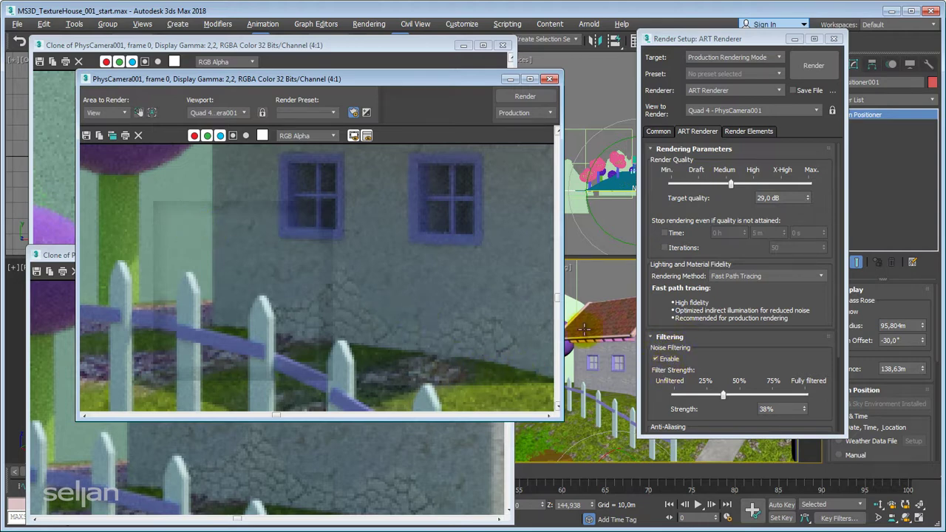
left_click(97, 112)
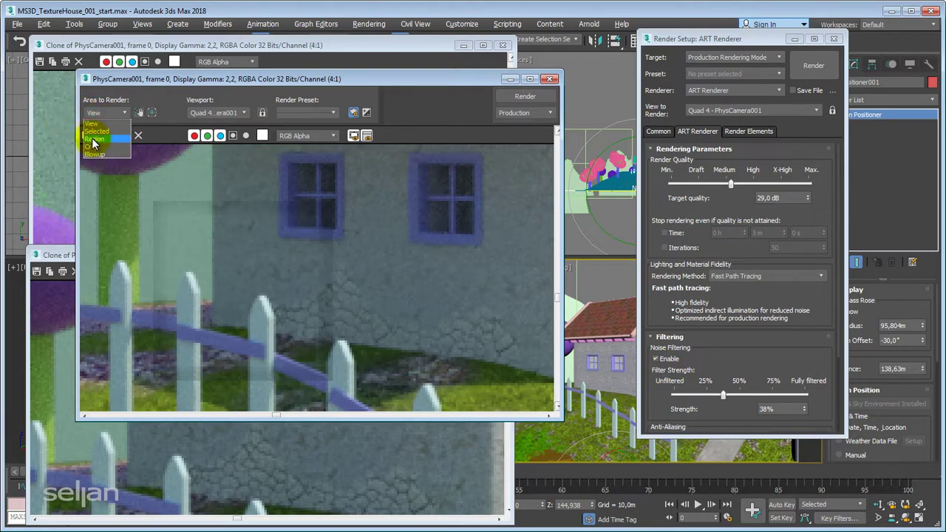
left_click(144, 78)
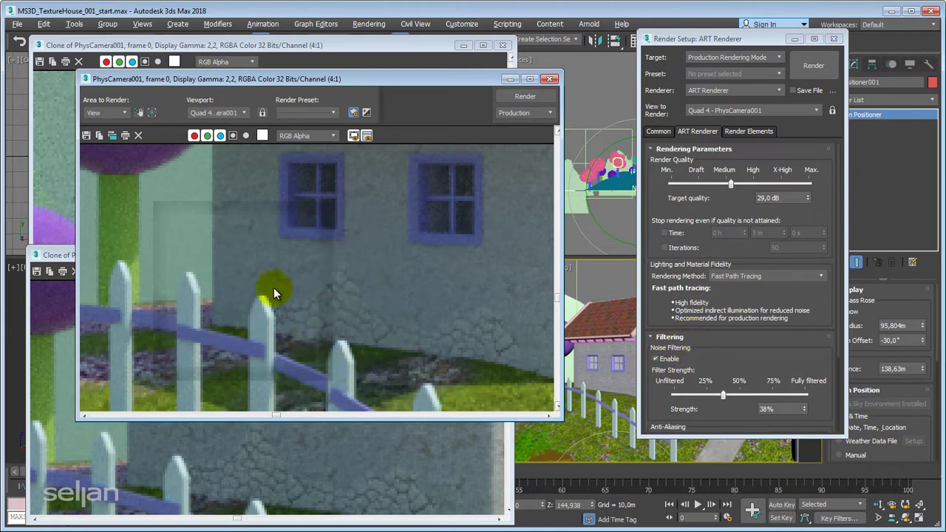
mouse_move(269, 266)
middle_mouse_down()
mouse_move(273, 256)
mouse_move(263, 281)
middle_mouse_up()
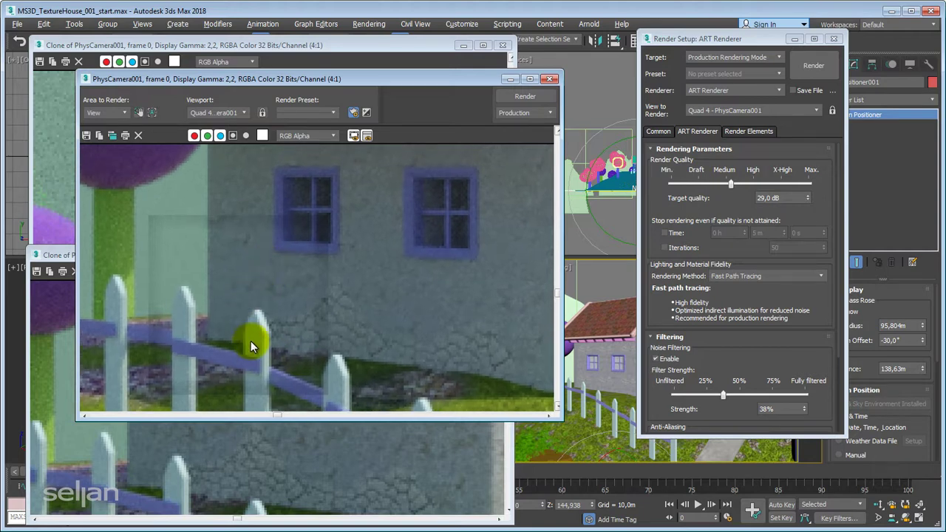
scroll(250, 340, "up", 1)
middle_click_drag(347, 298, 351, 314)
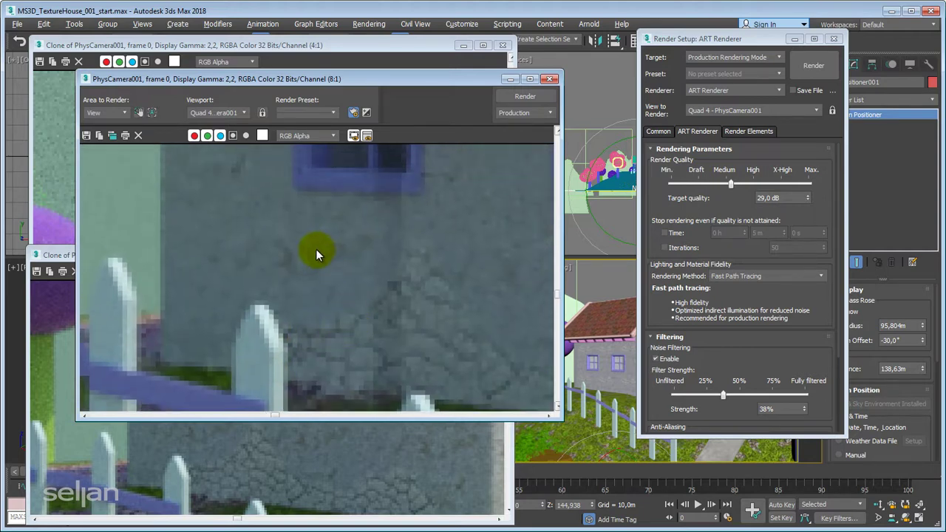
middle_click_drag(316, 252, 309, 294)
middle_click_drag(305, 231, 282, 272)
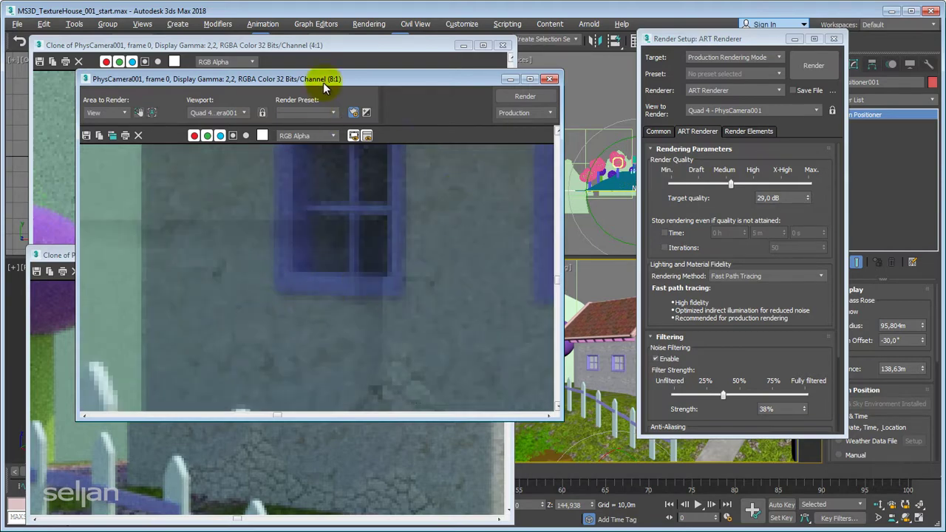
Compare the enlarged region render with the earlier cloned render by rearranging their windows
left_click_drag(323, 82, 381, 52)
left_click_drag(99, 254, 97, 194)
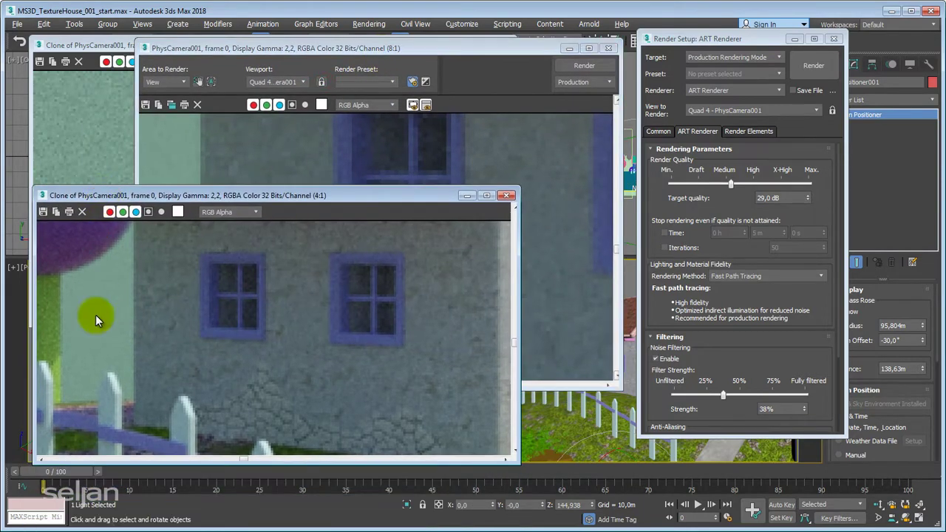
left_click_drag(360, 201, 354, 209)
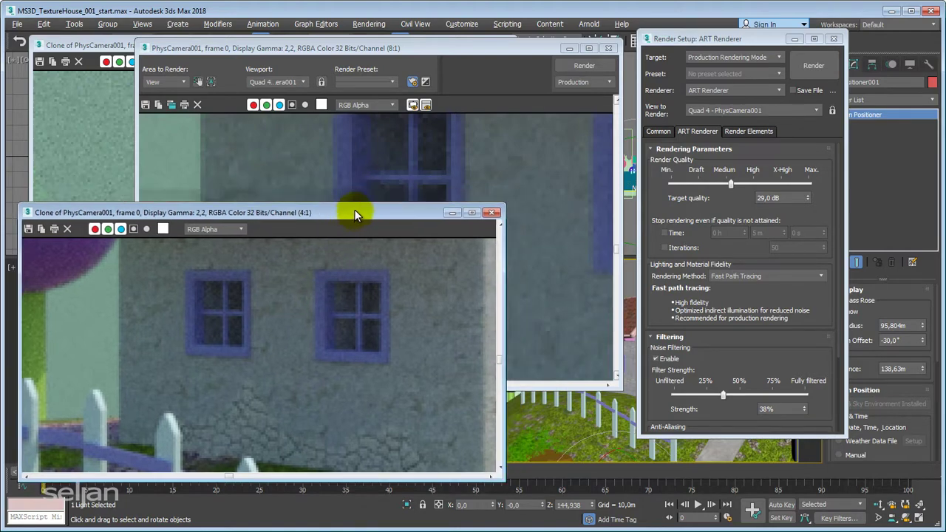
left_click_drag(487, 52, 431, 79)
Render the full PhysCamera001 view with the current ART quality and noise filter settings
middle_click_drag(359, 222, 318, 328)
scroll(328, 277, "down", 2)
scroll(318, 323, "down", 1)
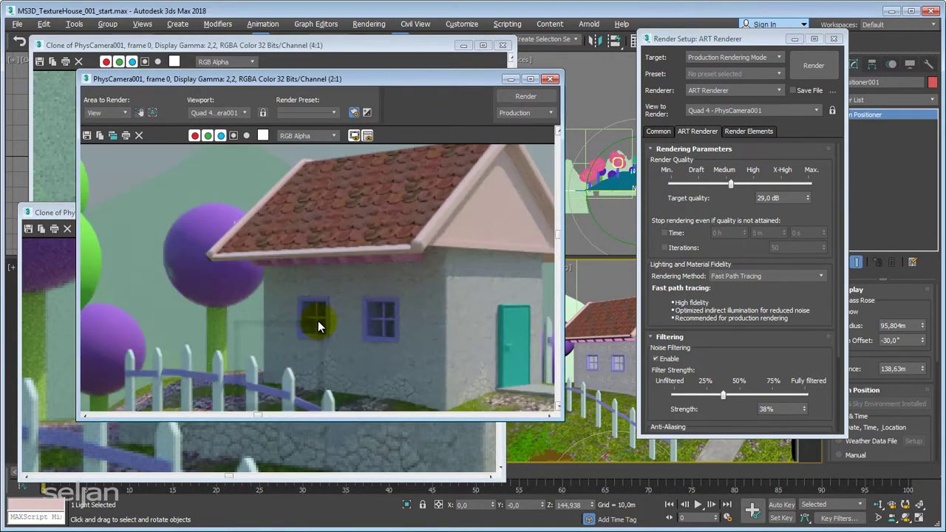
middle_click_drag(287, 282, 259, 251)
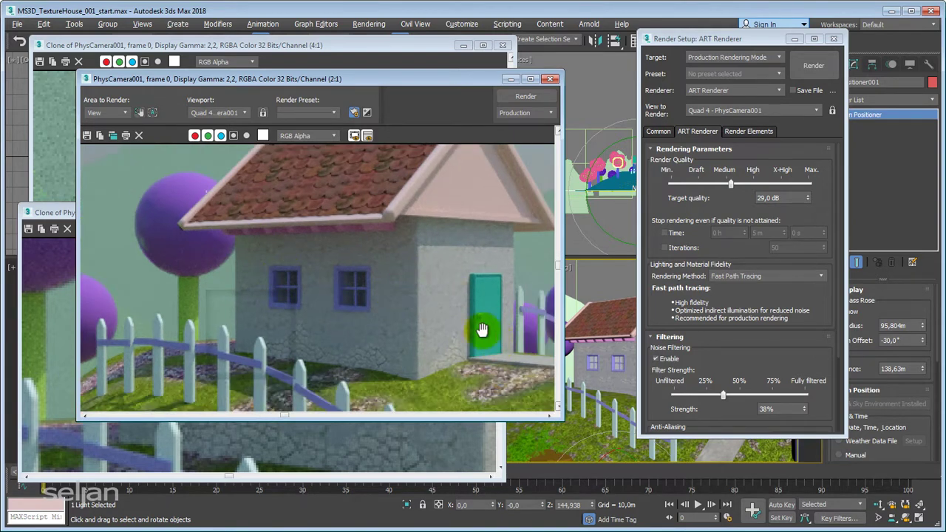
middle_click_drag(481, 327, 447, 321)
middle_click_drag(318, 285, 319, 316)
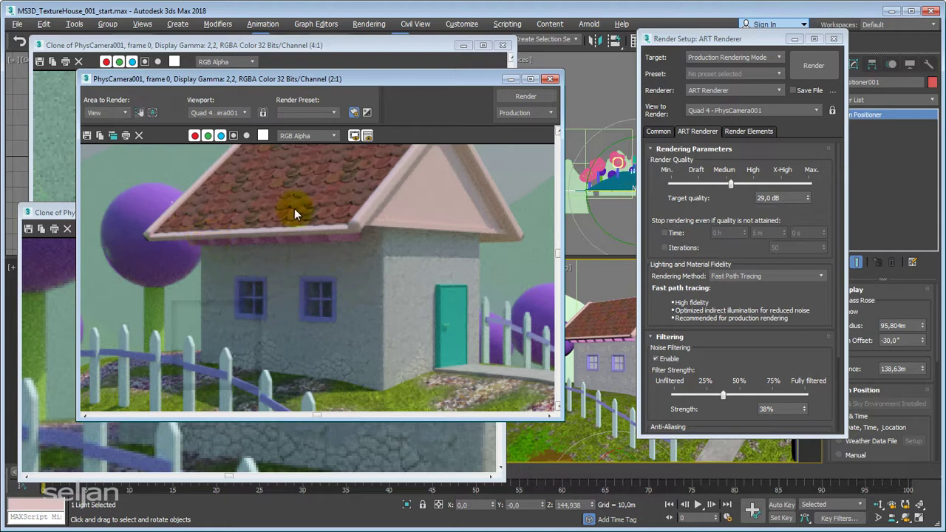
left_click_drag(451, 83, 408, 76)
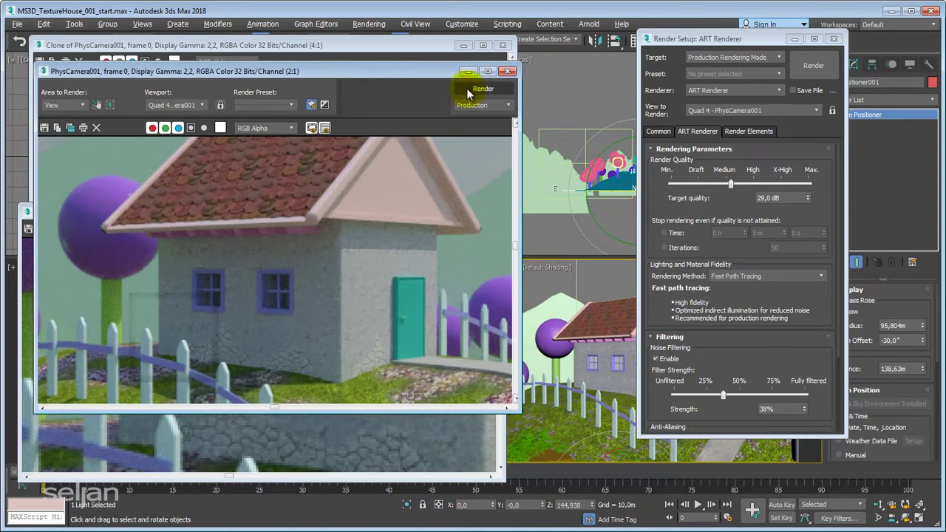
left_click(477, 90)
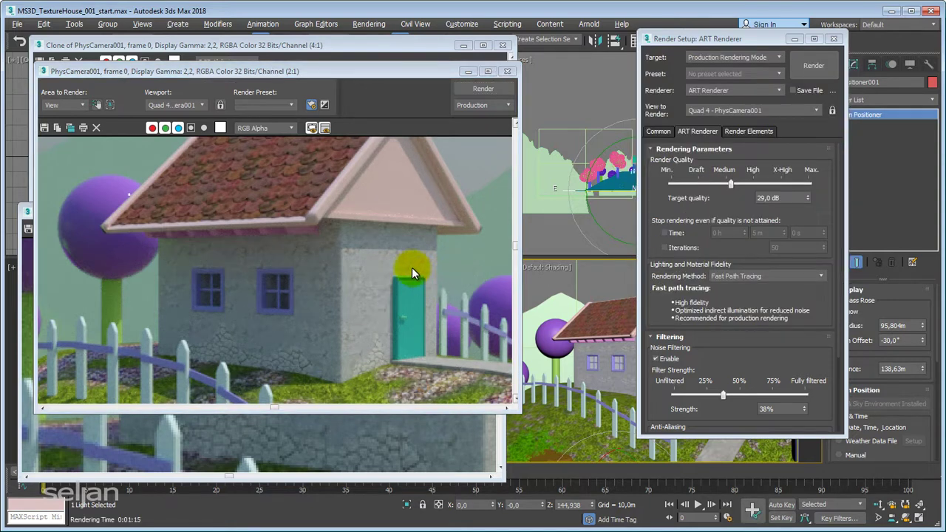
Place the new render beside the grainy clone and compare noise on the tree, wall and window at 4:1 zoom
left_click(346, 260)
scroll(179, 258, "up", 5)
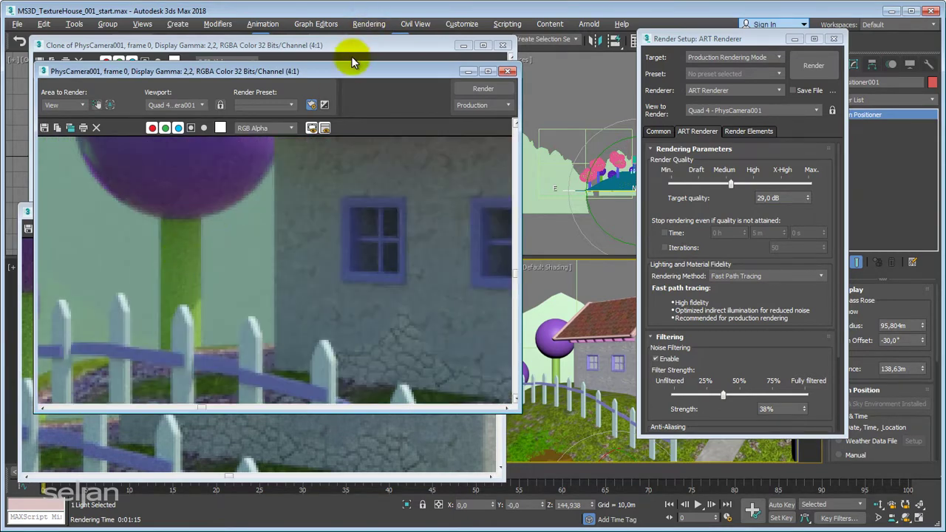
left_click_drag(377, 73, 676, 93)
left_click(246, 139)
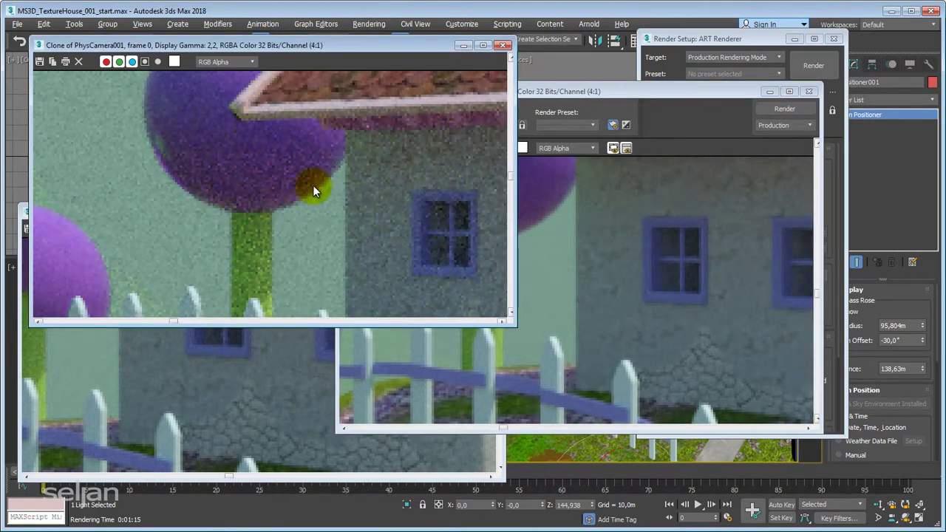
middle_click_drag(312, 191, 271, 140)
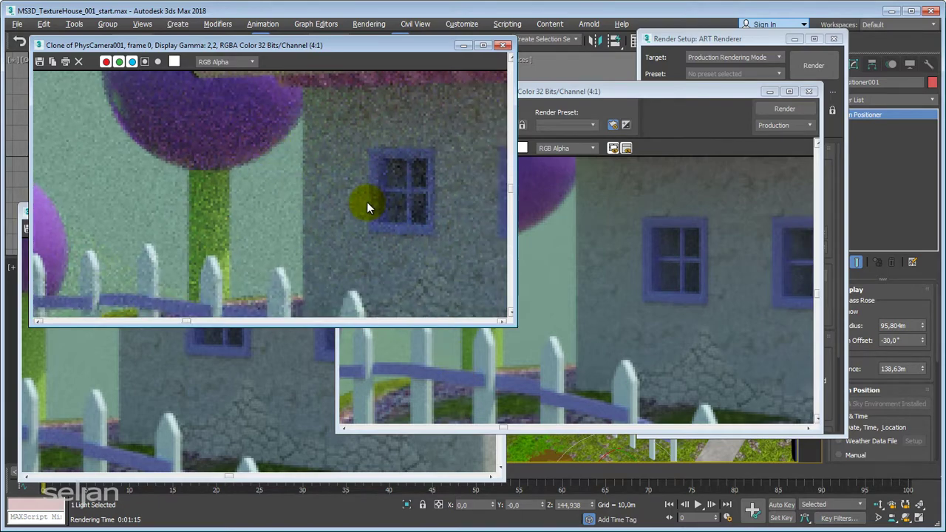
left_click_drag(622, 90, 675, 68)
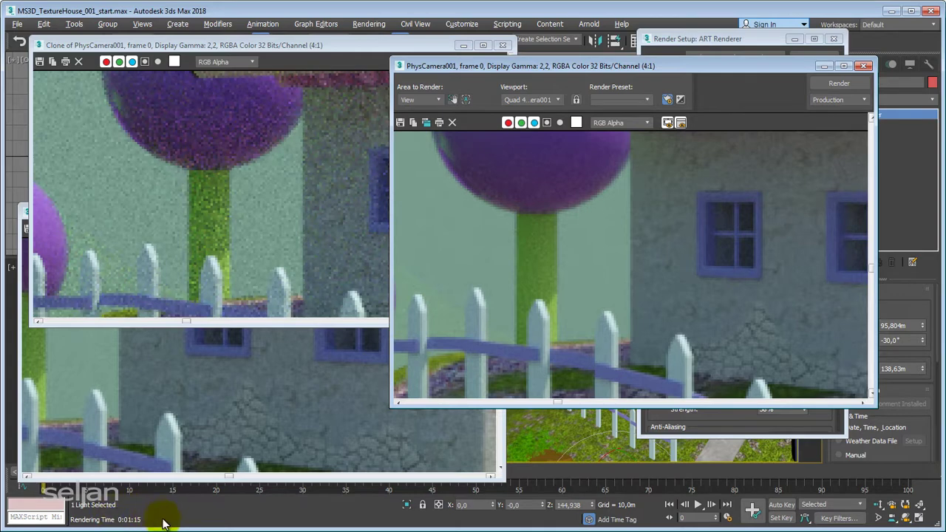
left_click(314, 226)
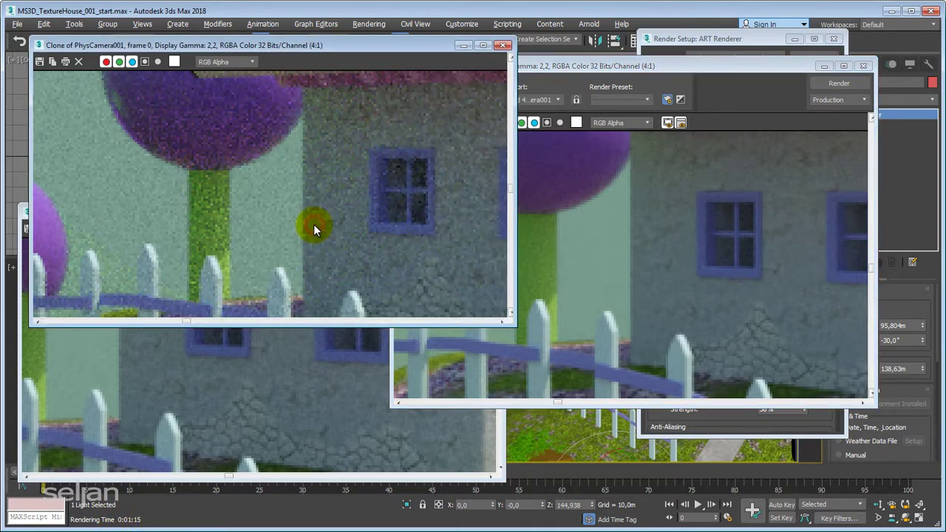
Compare the overall image of the grainy clone and the new render, both at 1:1 zoom
scroll(304, 220, "down", 3)
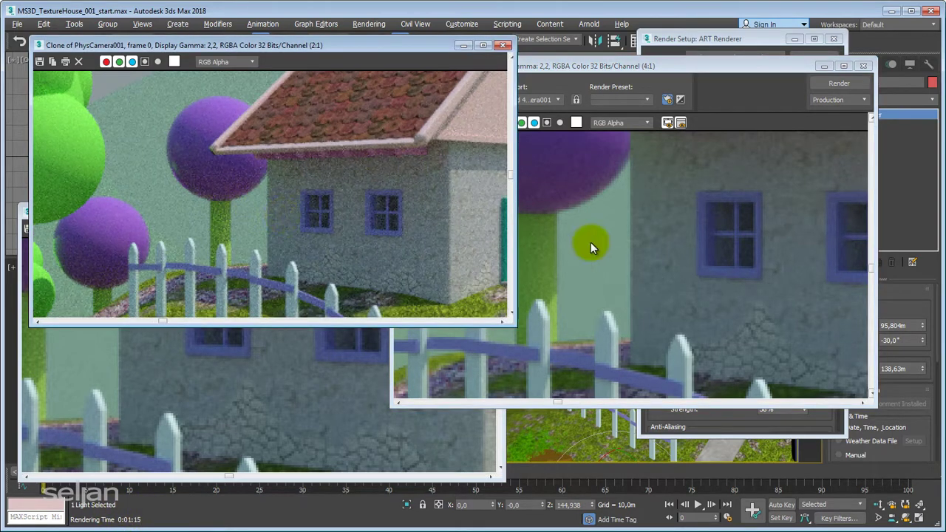
left_click(617, 235)
scroll(610, 243, "down", 3)
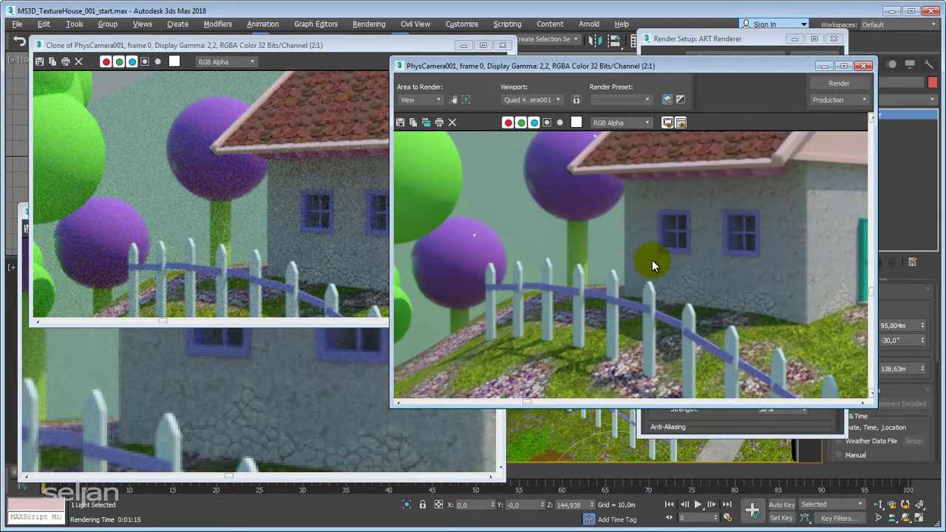
scroll(685, 251, "down", 2)
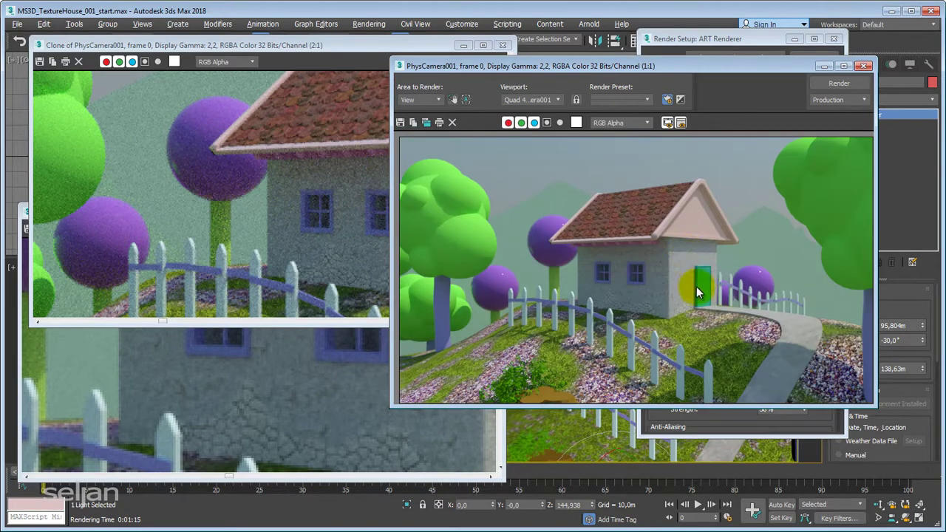
left_click(195, 226)
scroll(195, 228, "down", 2)
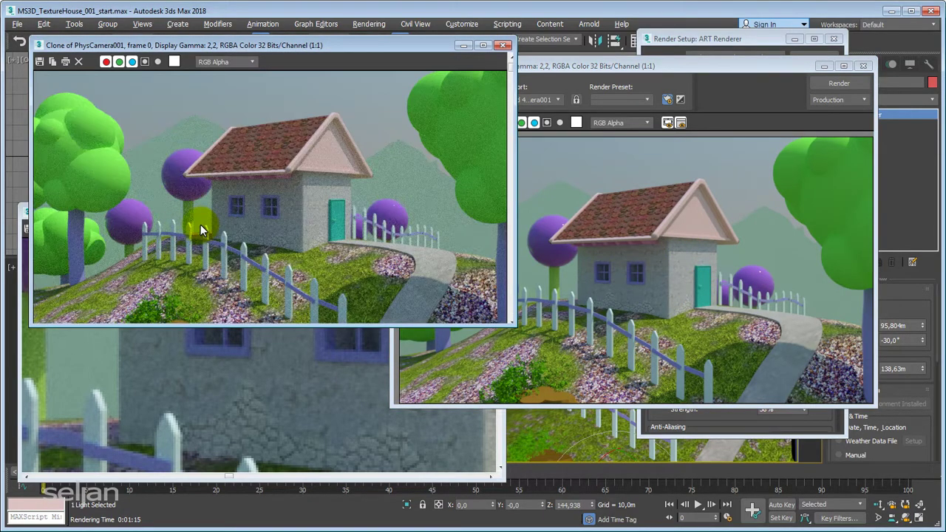